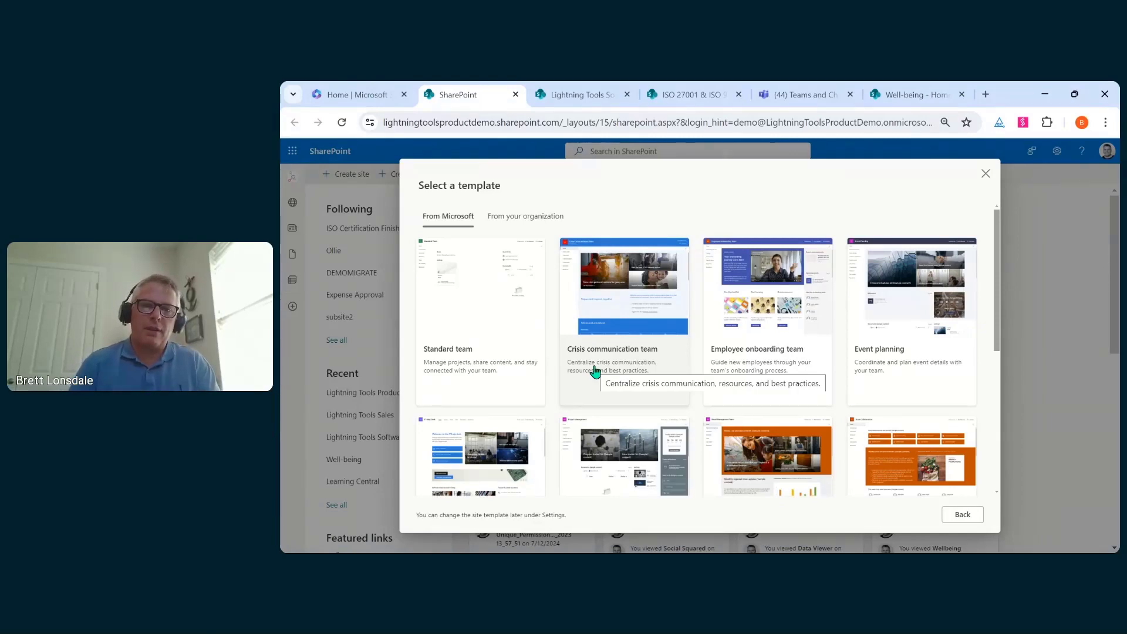
- Create a team site named "ISO Certification" from the Standard team template, with private access and English as the language
left_click(484, 300)
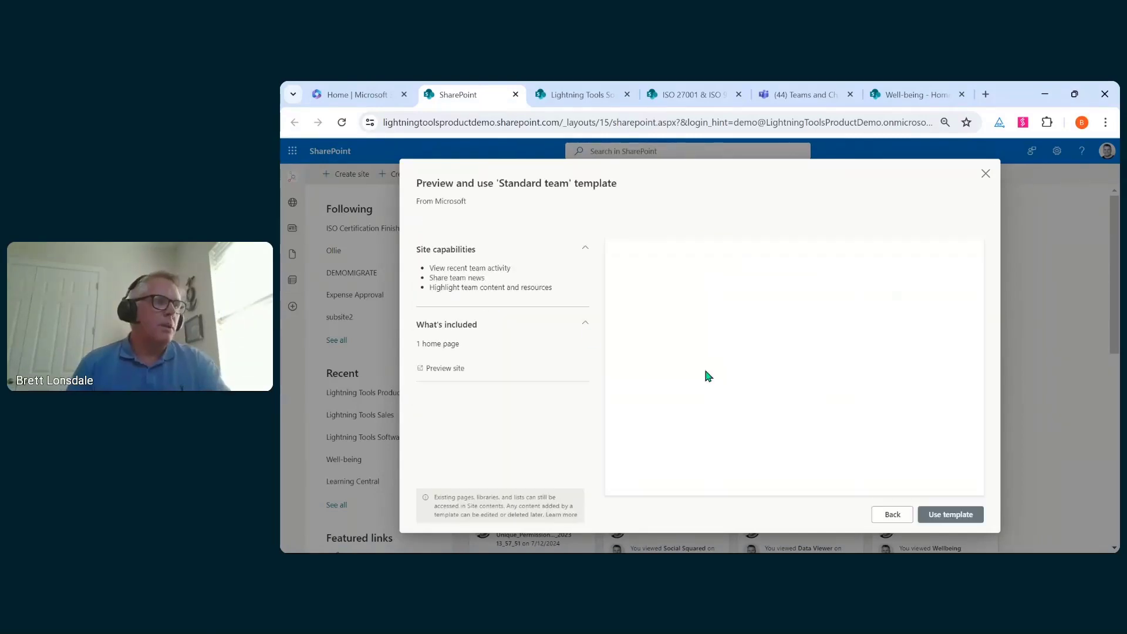
left_click(947, 515)
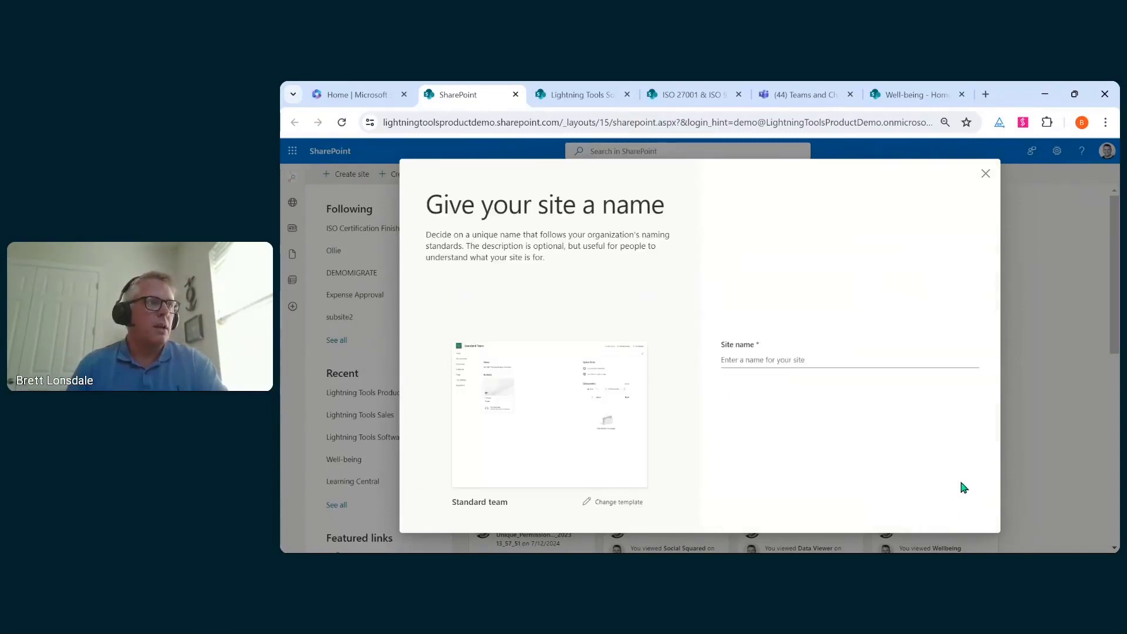
left_click(892, 364)
type("IS")
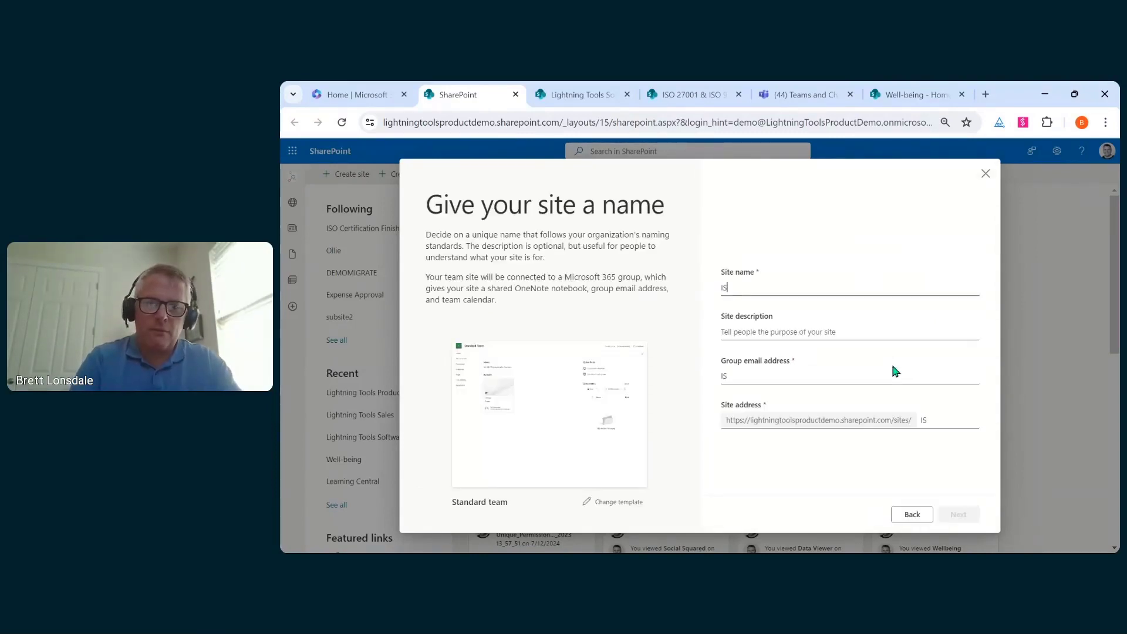
type("O Ce")
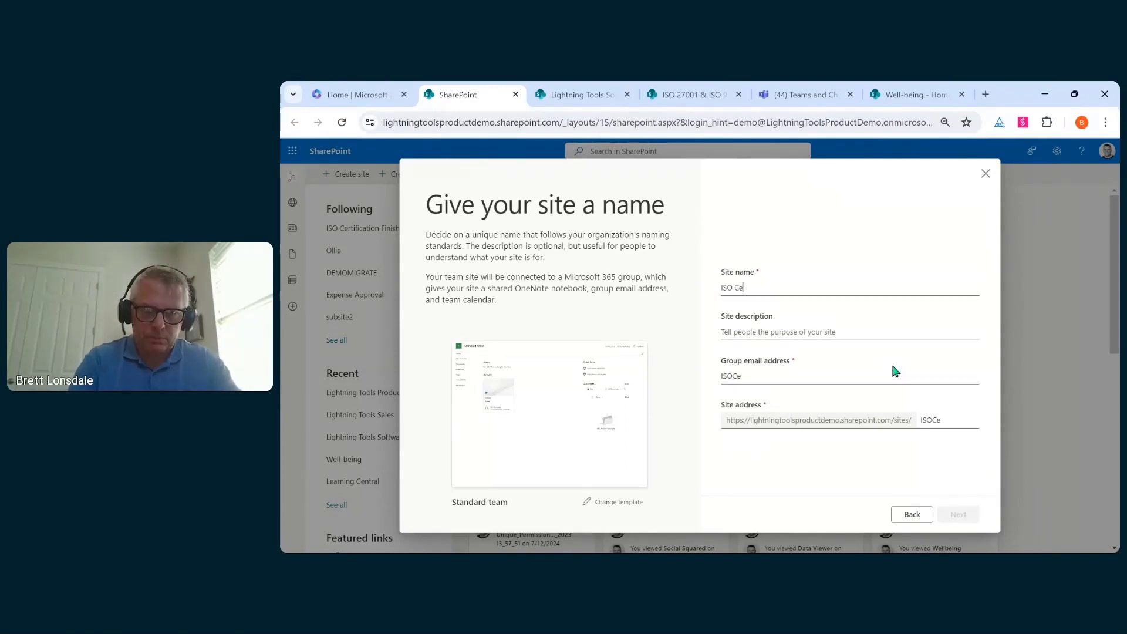
type("rtification")
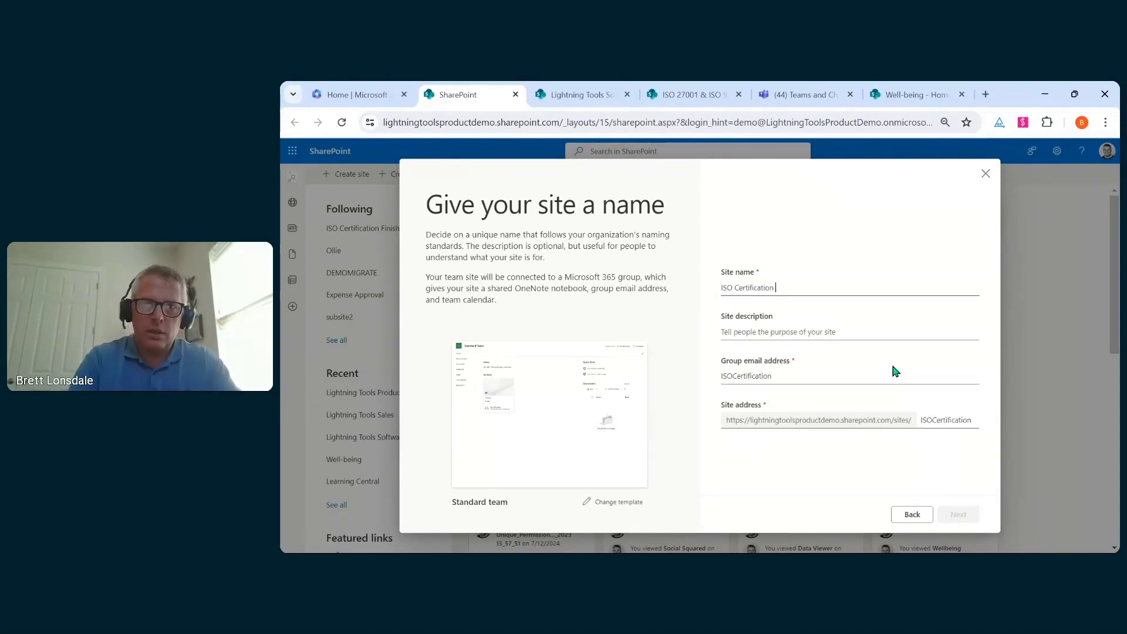
key("BackSpace")
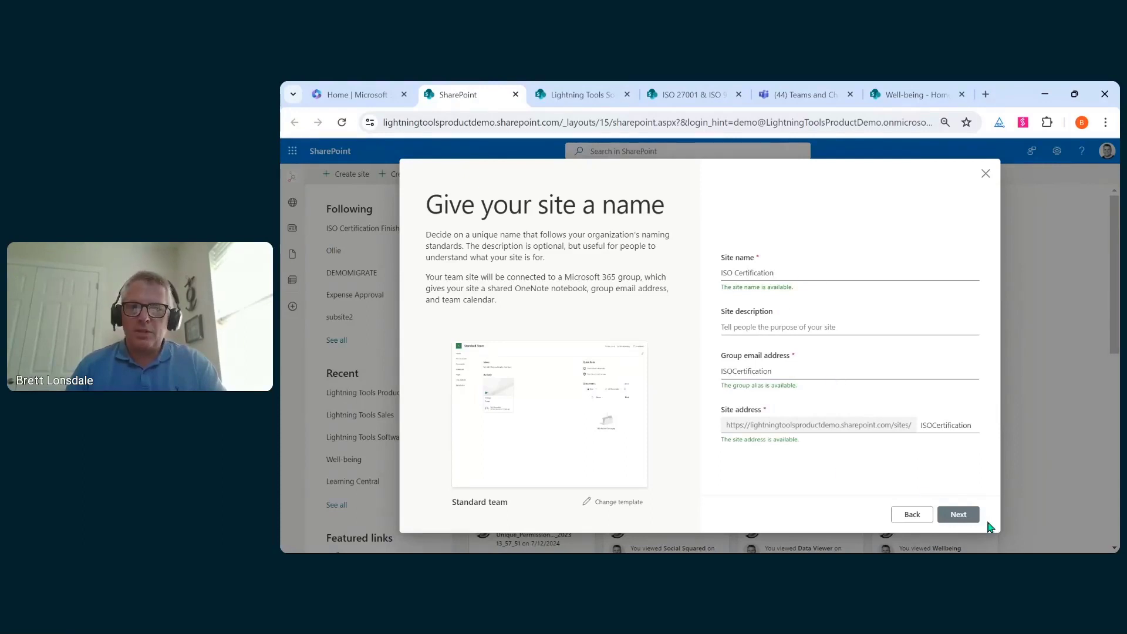
left_click(967, 519)
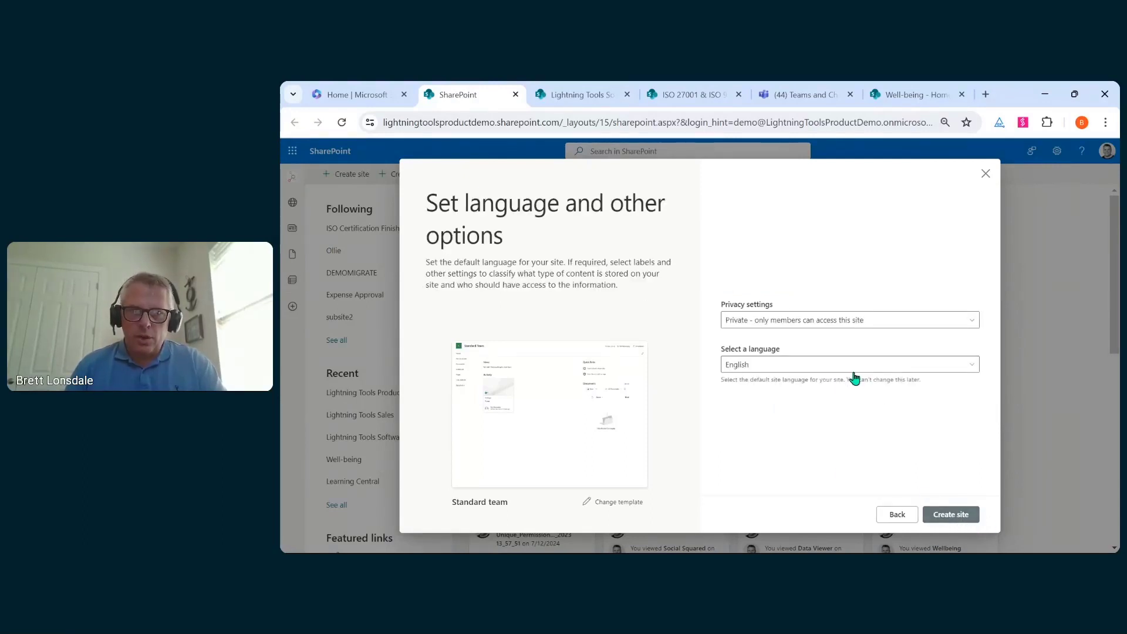
left_click(945, 515)
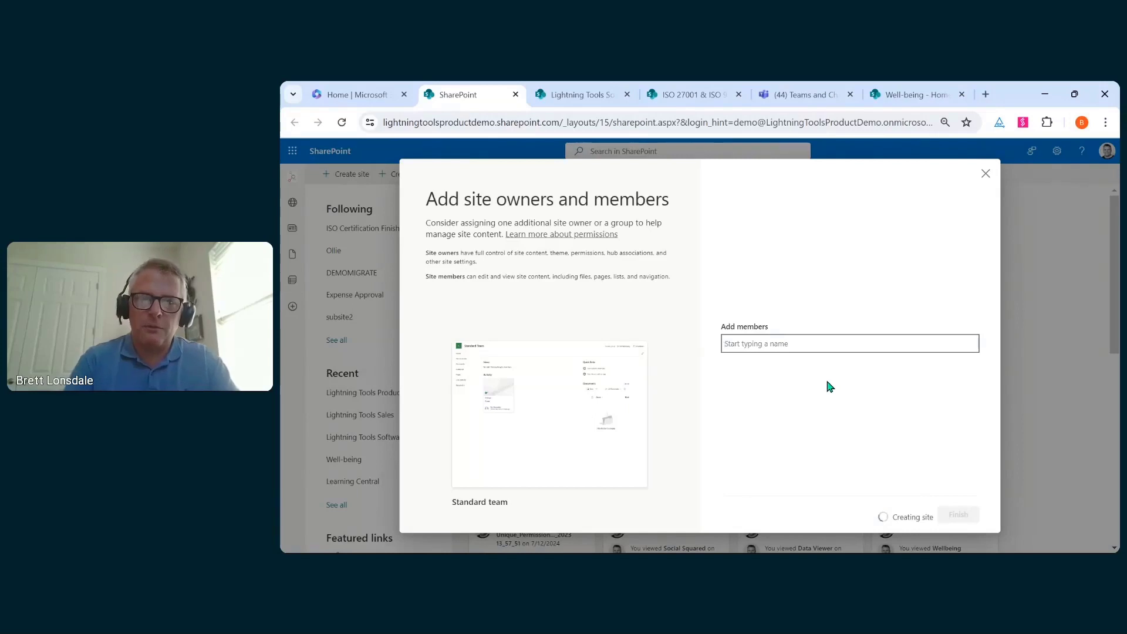
- Add Demo User5 and Demo User6 as site members, finish the site setup and dismiss the site design prompt
type("demo use")
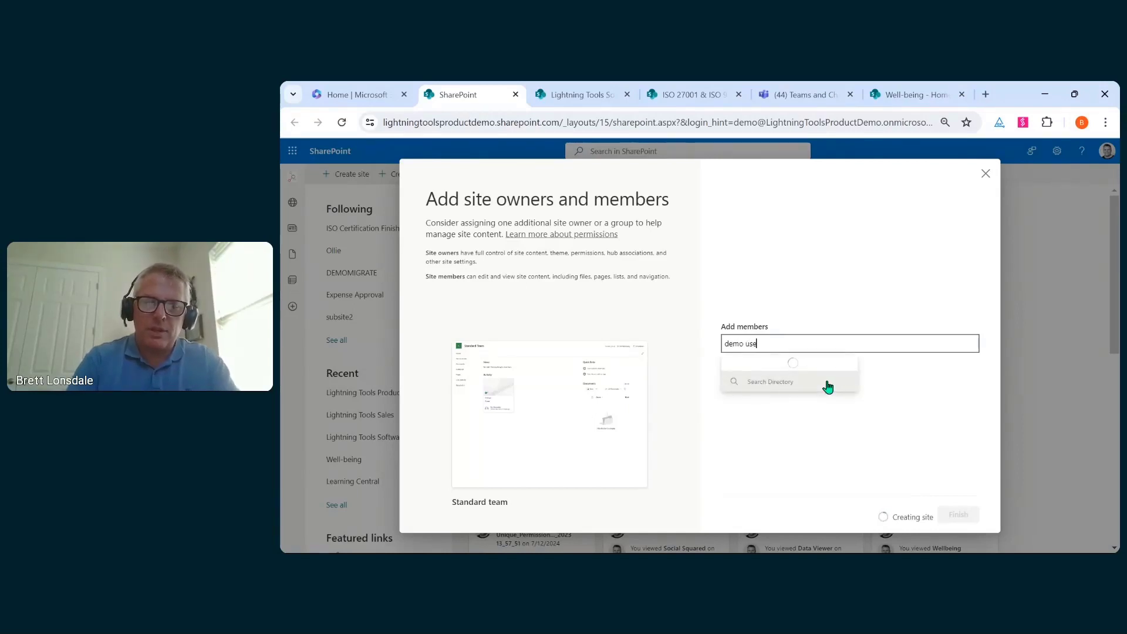
type("r5")
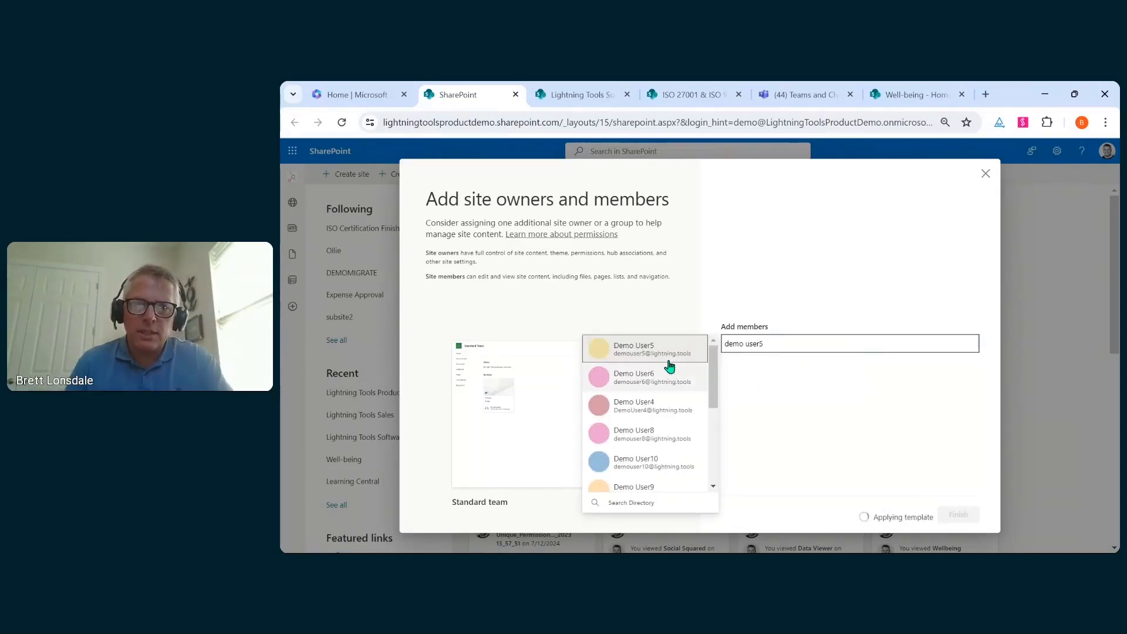
left_click(668, 362)
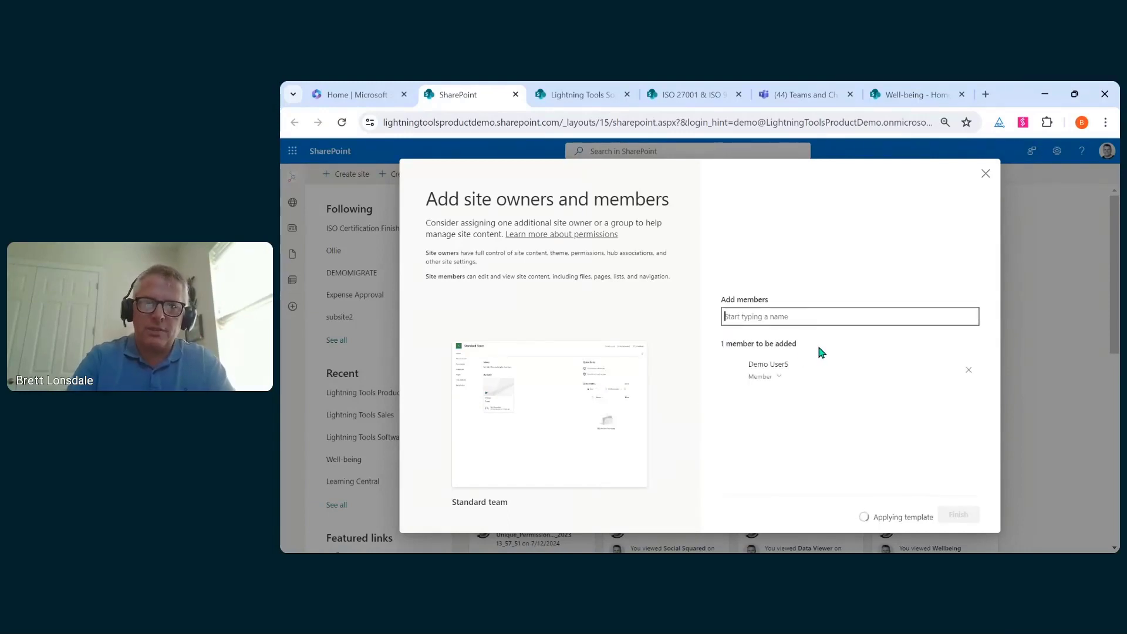
type("demo user6")
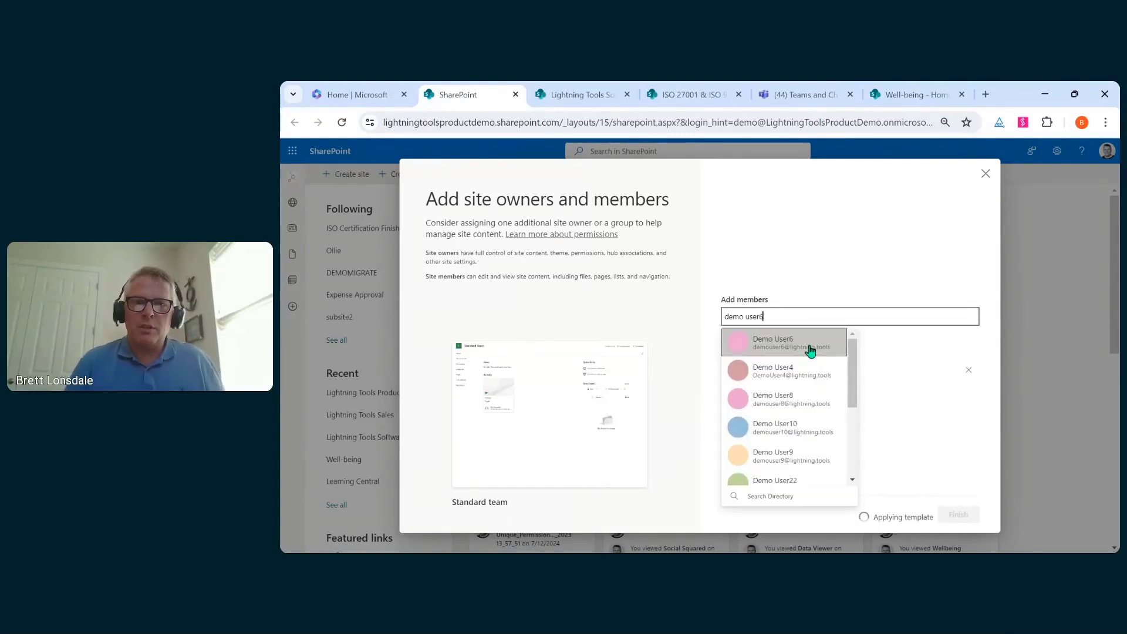
left_click(815, 344)
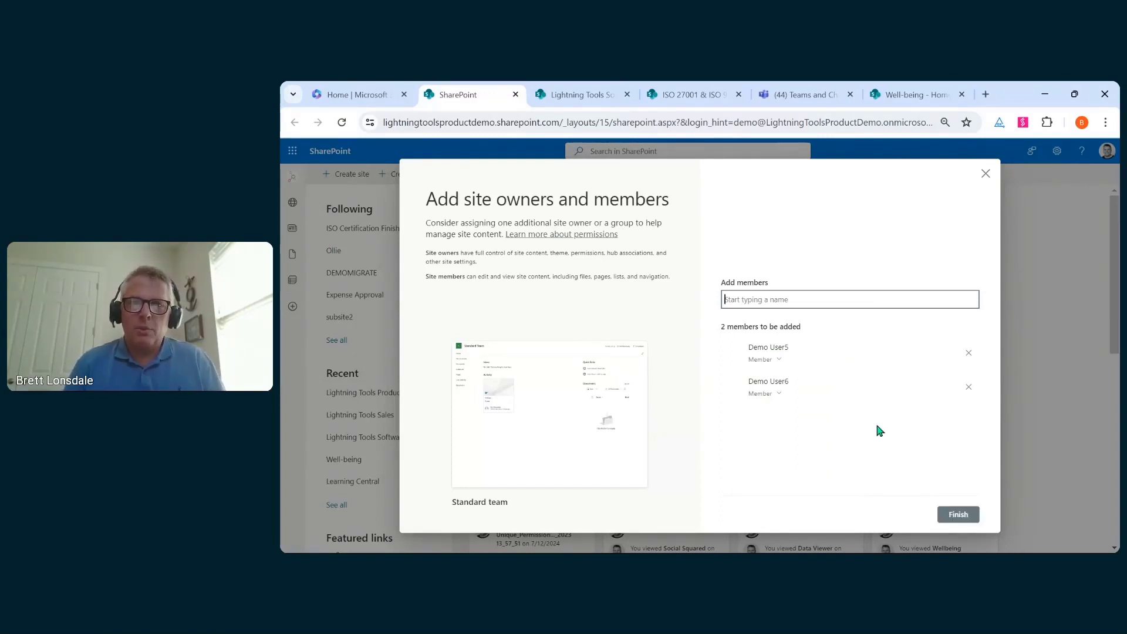
left_click(956, 515)
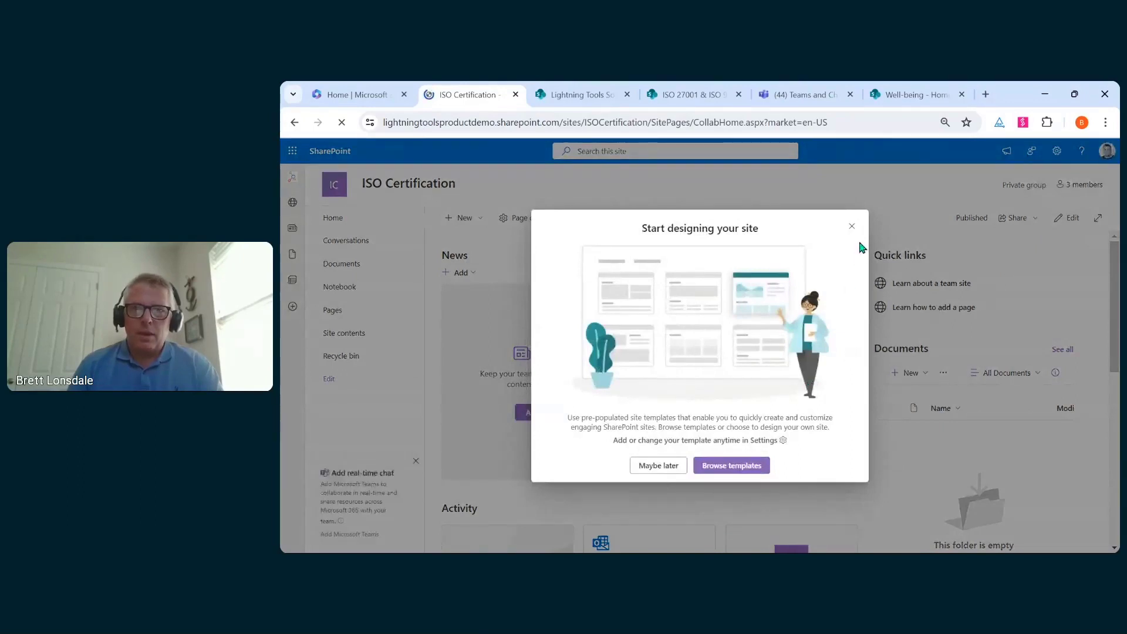
left_click(851, 226)
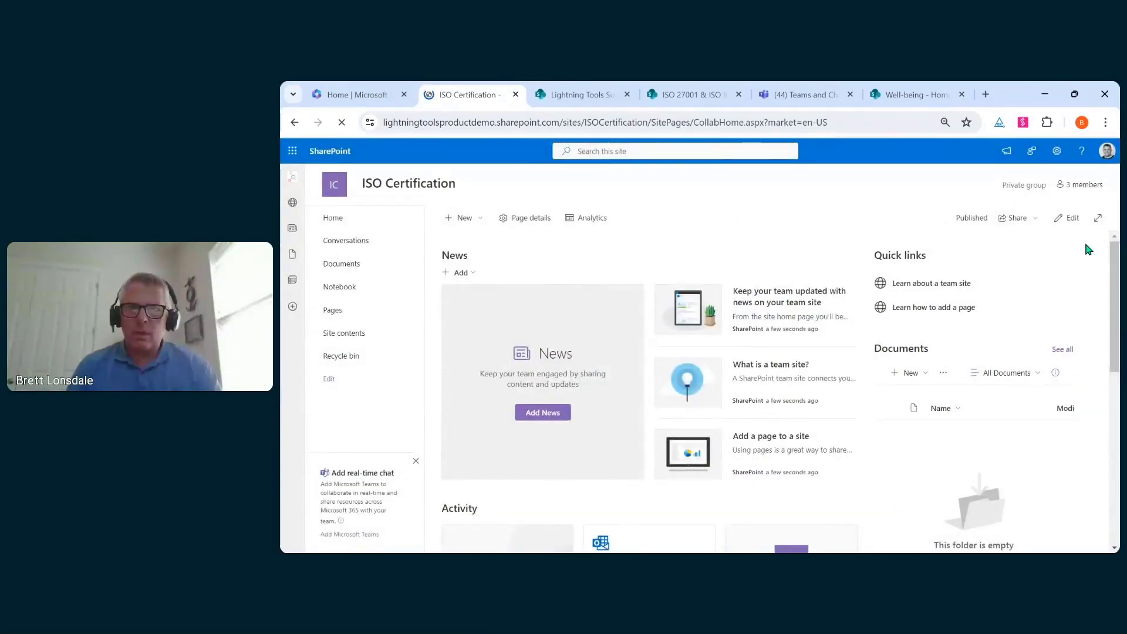
- Change the site's theme to Cobalt and save the new look
left_click(1057, 151)
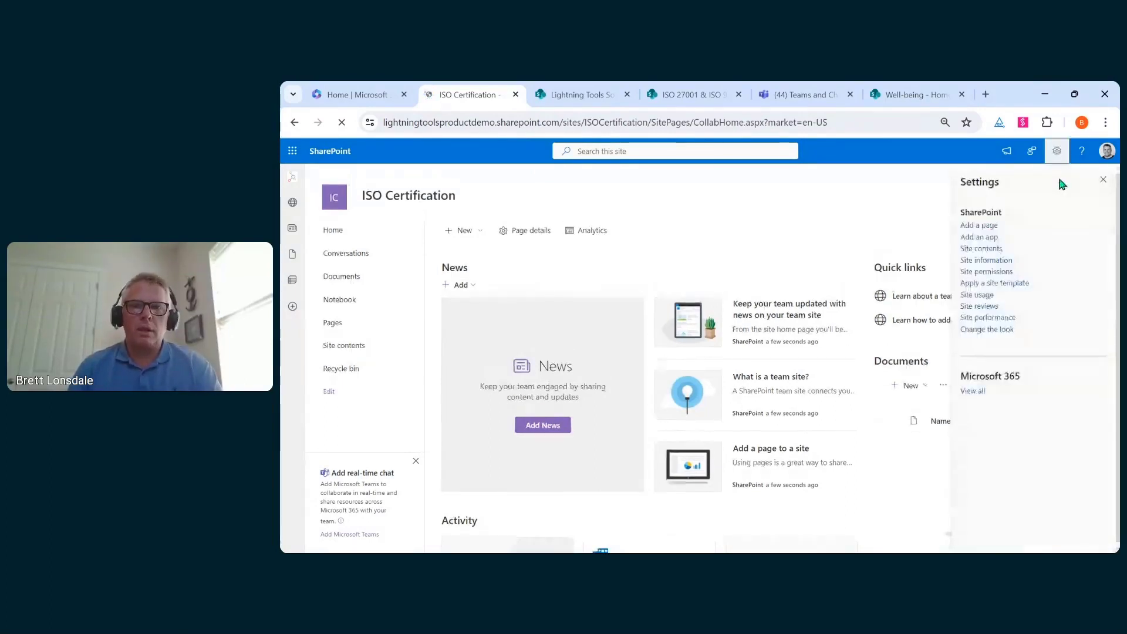
left_click(1005, 329)
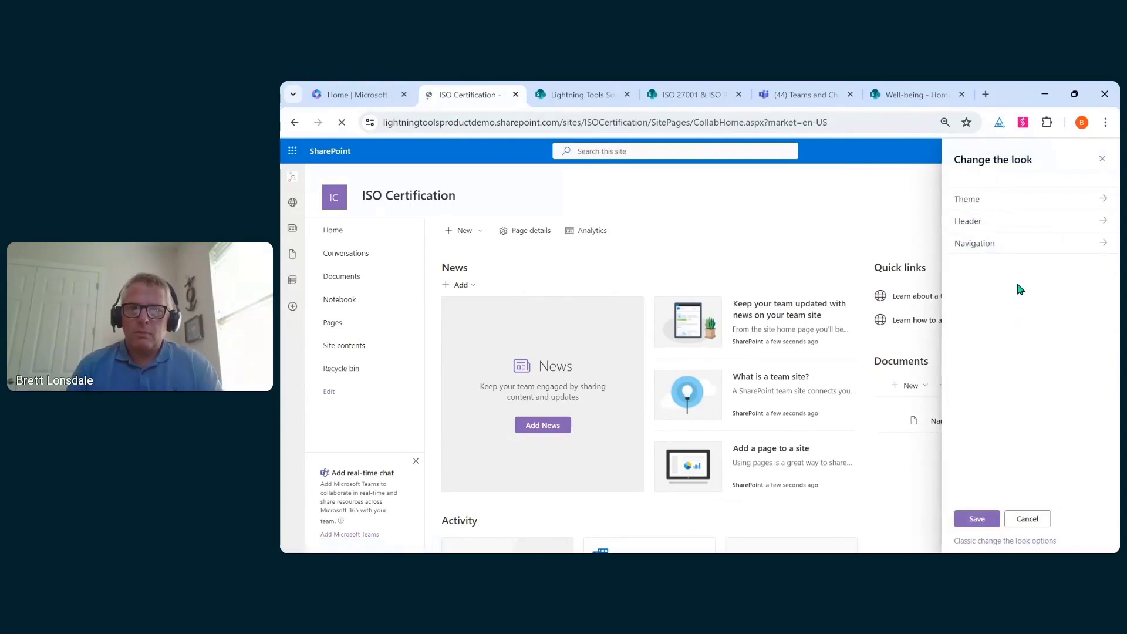
left_click(1030, 211)
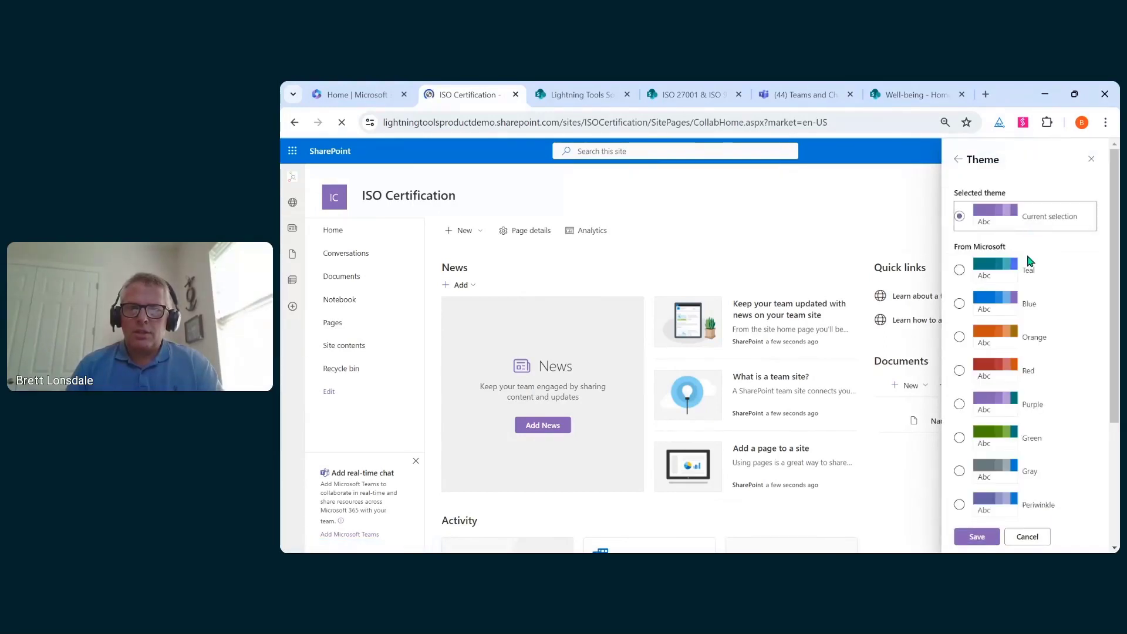
left_click(1016, 345)
scroll(1016, 347, "down", 2)
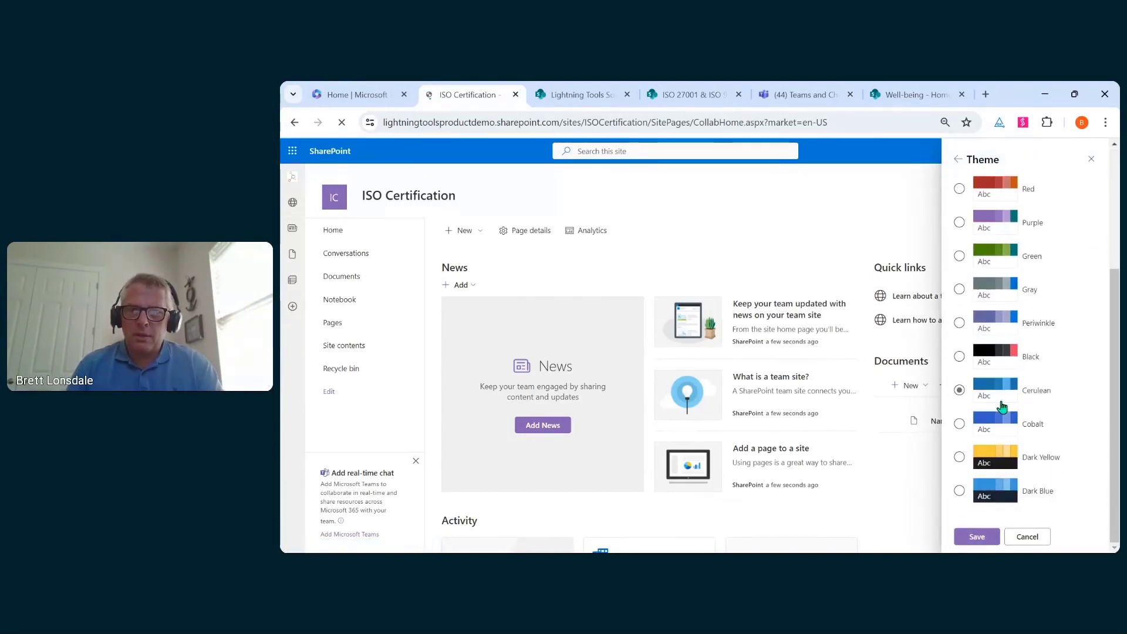
left_click(993, 423)
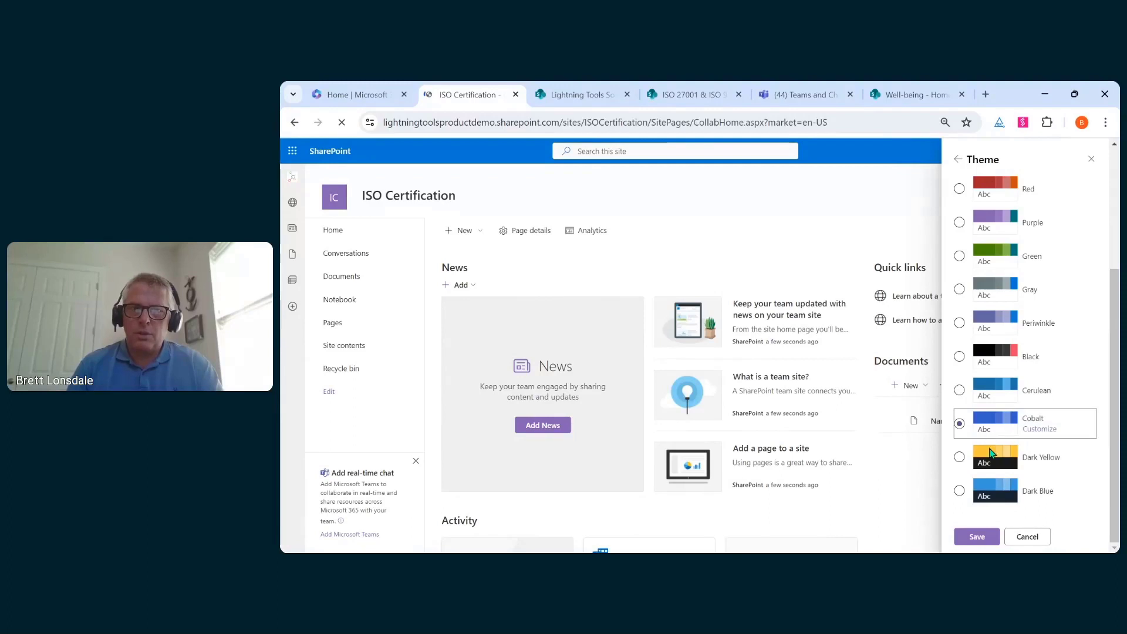
left_click(976, 537)
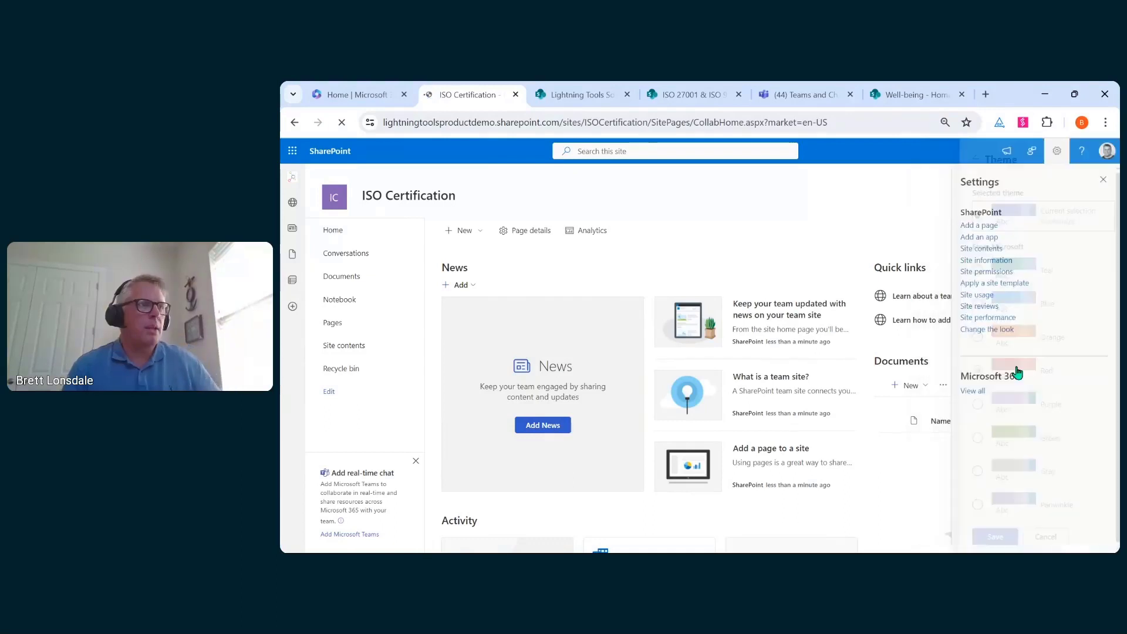
left_click(1103, 179)
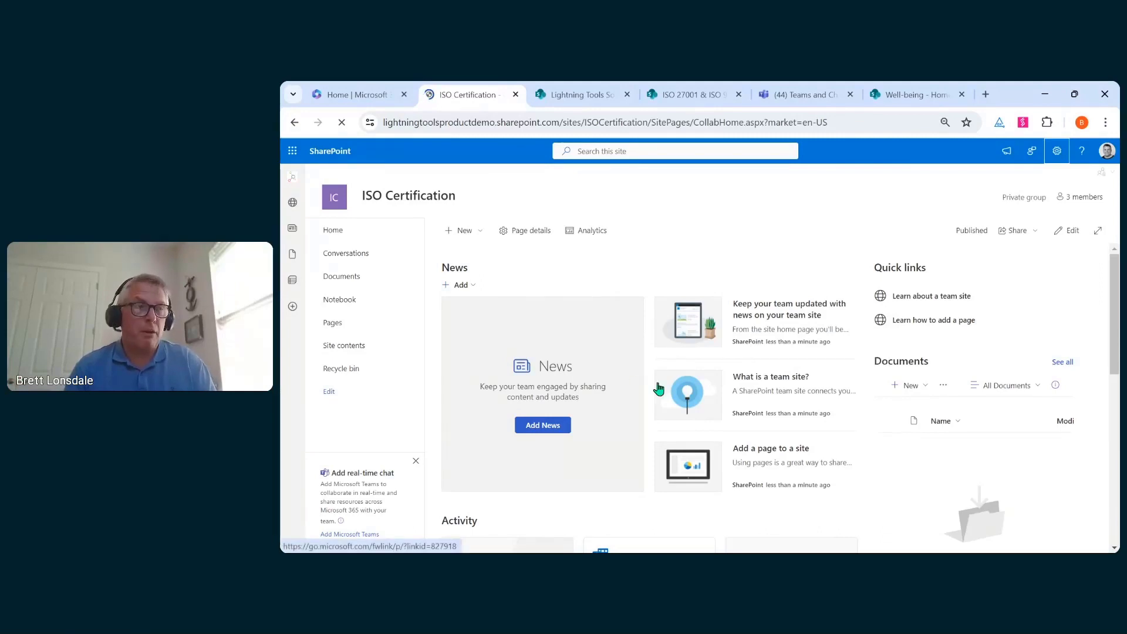
- Add a new blank page to the site and title it "ISO Discussions"
left_click(1050, 154)
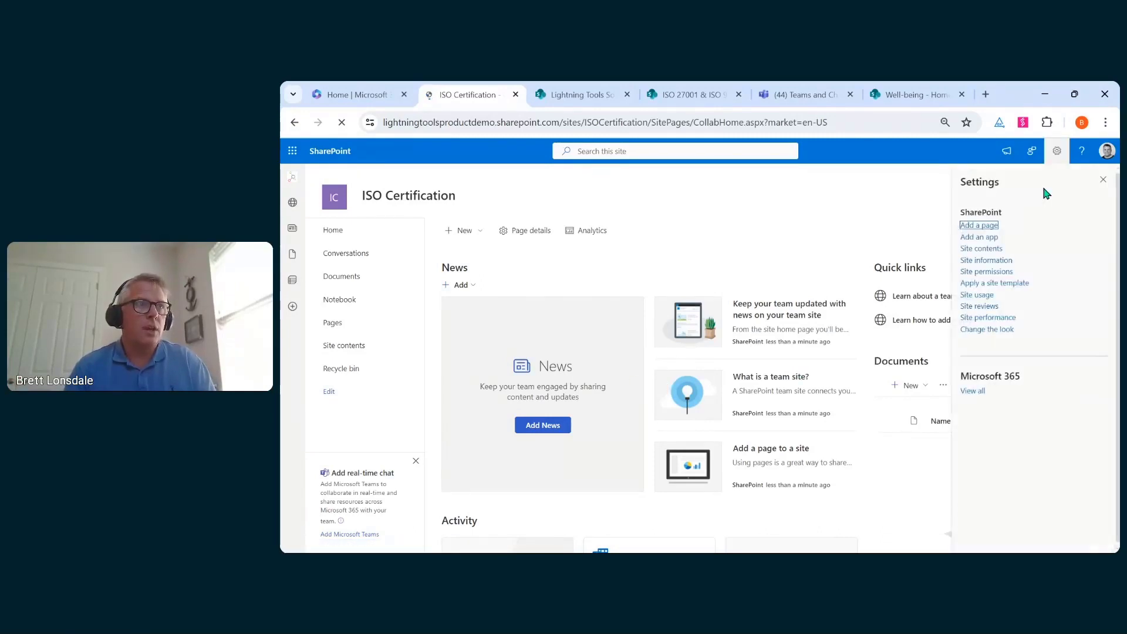
left_click(986, 225)
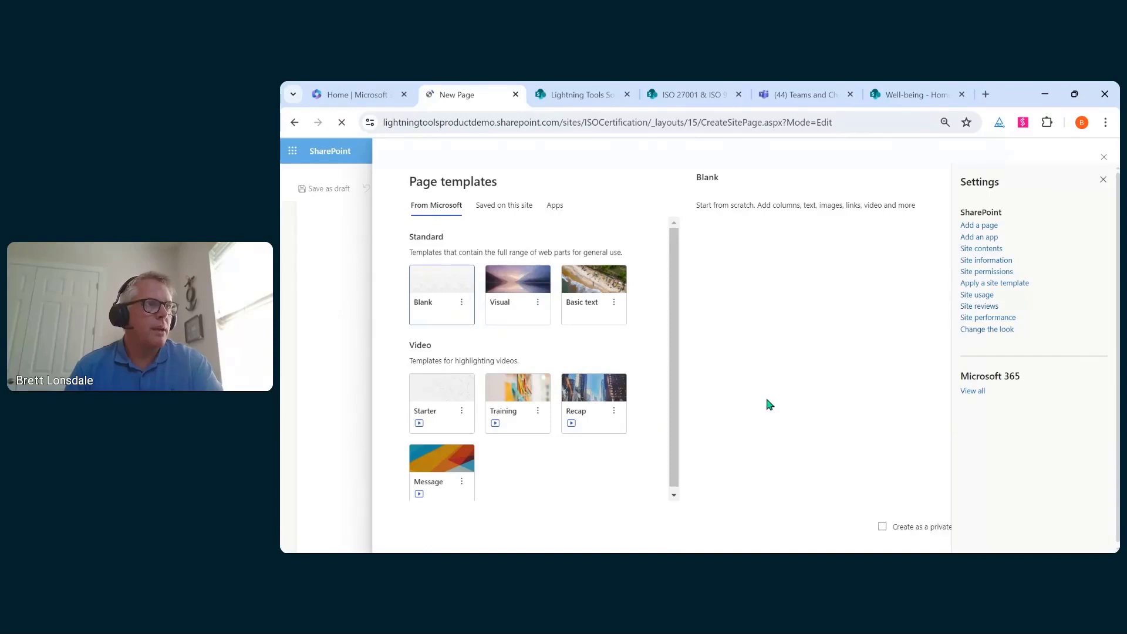
left_click(1102, 180)
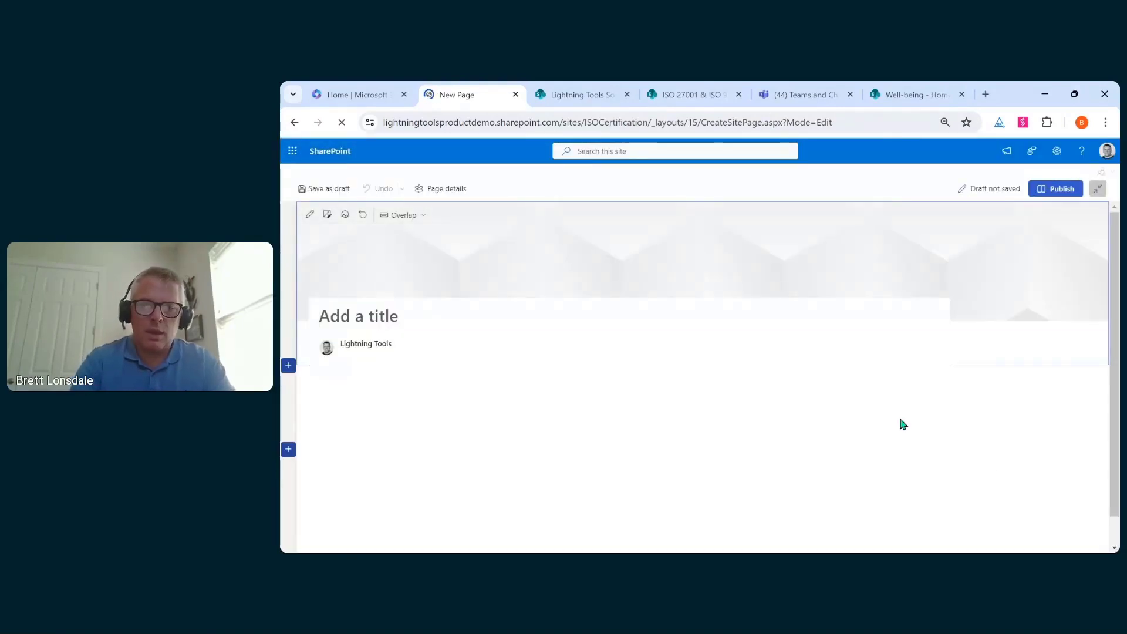
type("ISO")
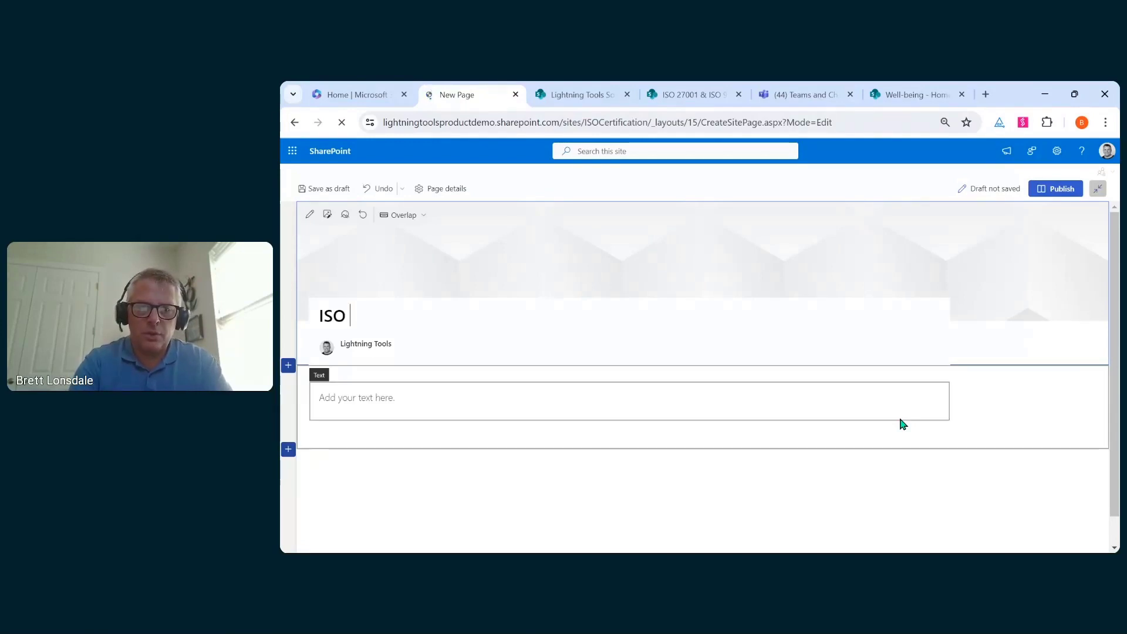
type(" Discussion")
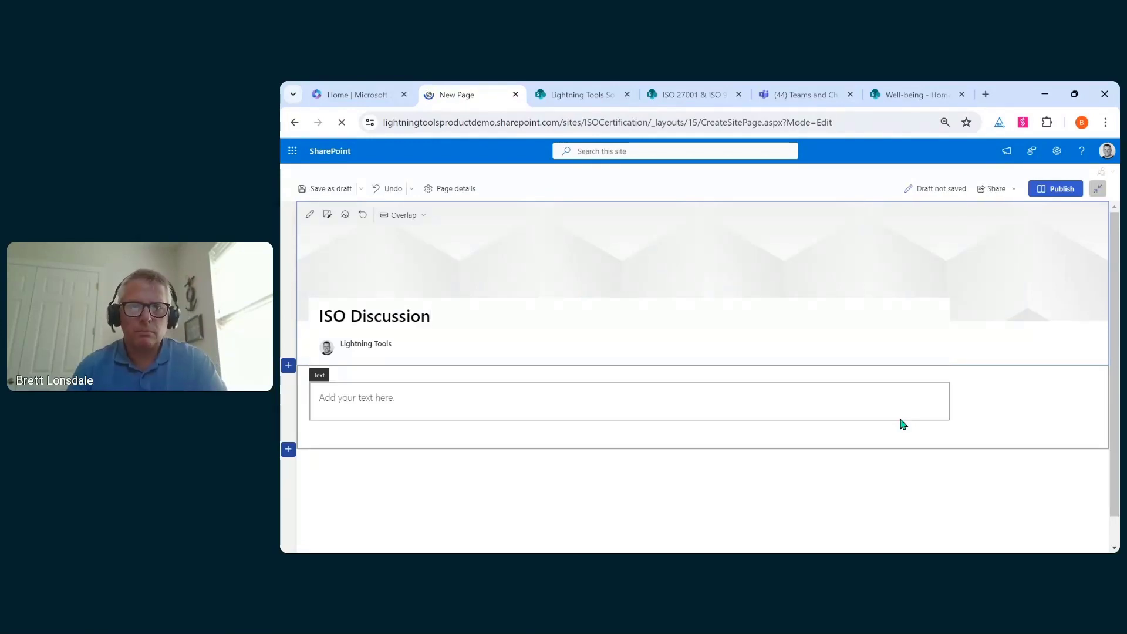
type("s")
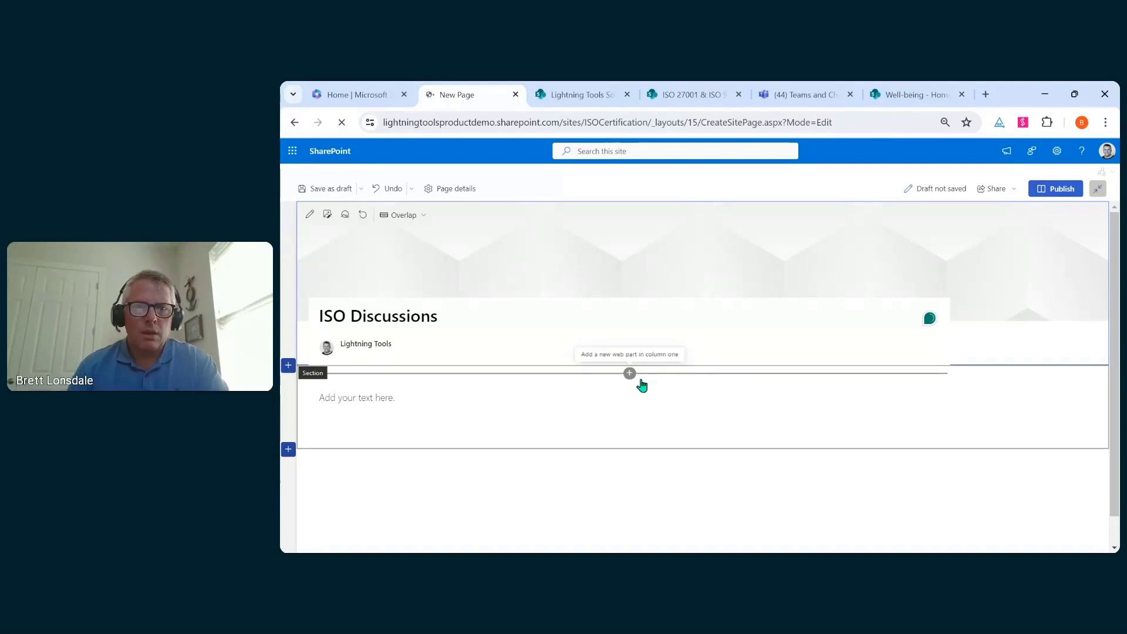
- Insert the Social Squared Forums web part into the page section below the title
left_click(629, 374)
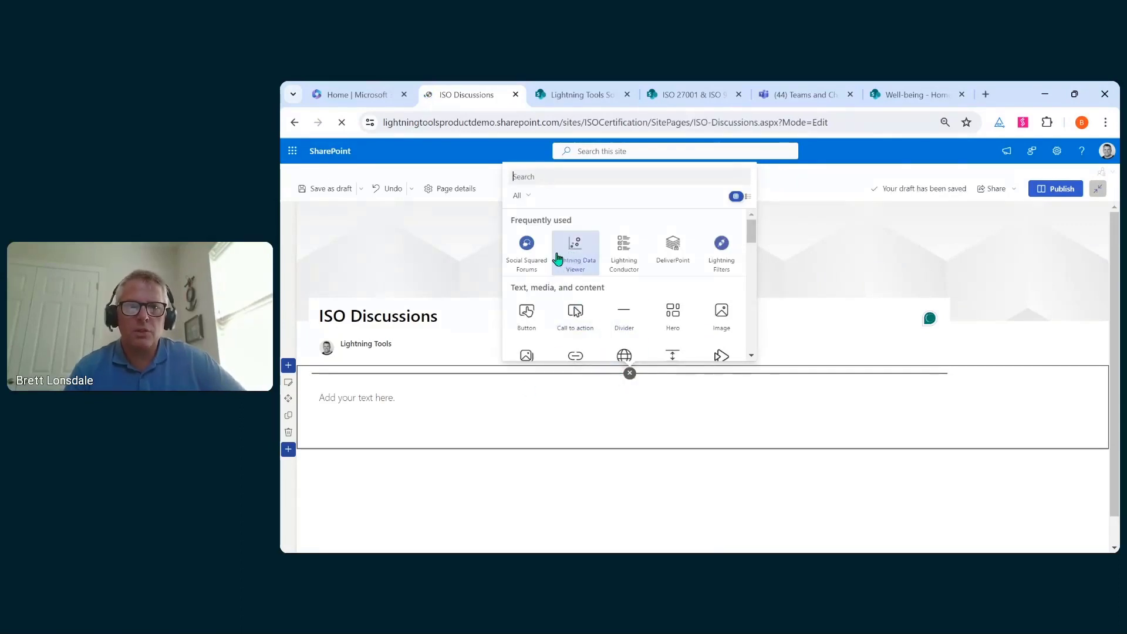
left_click(527, 260)
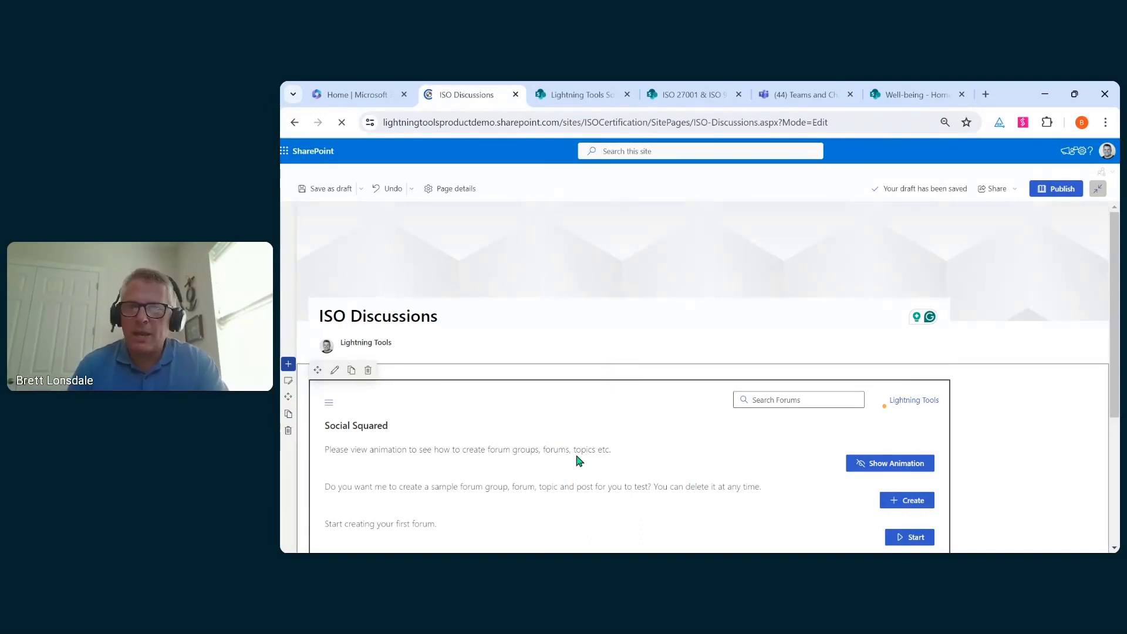
scroll(575, 460, "down", 1)
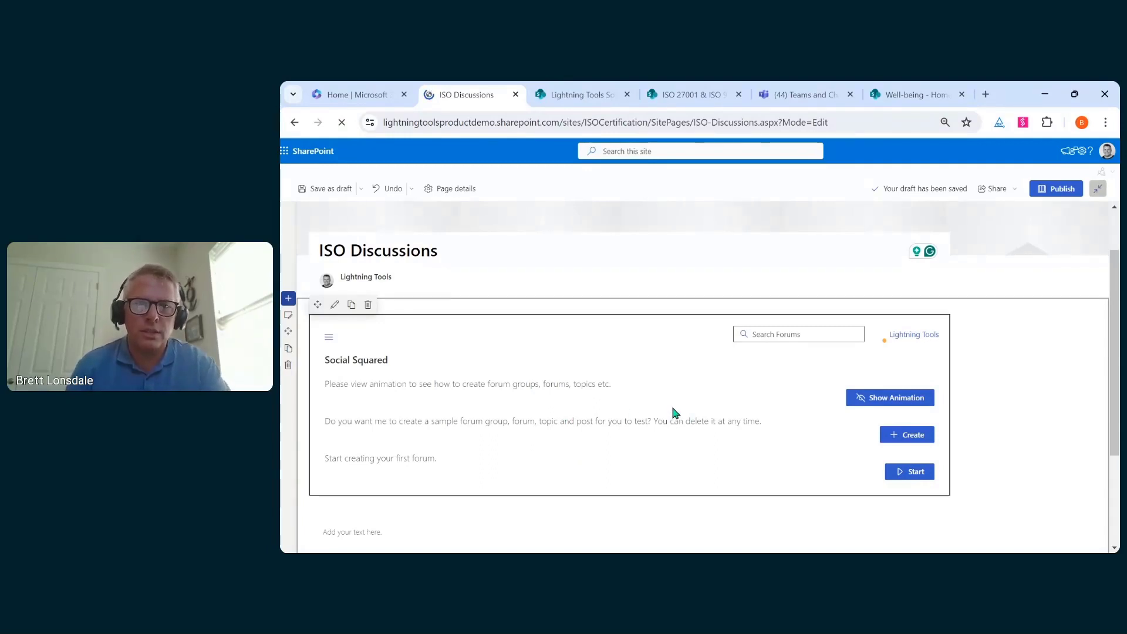
- Open the Social Squared forum settings and add a forum group titled "General Discussions"
left_click(329, 339)
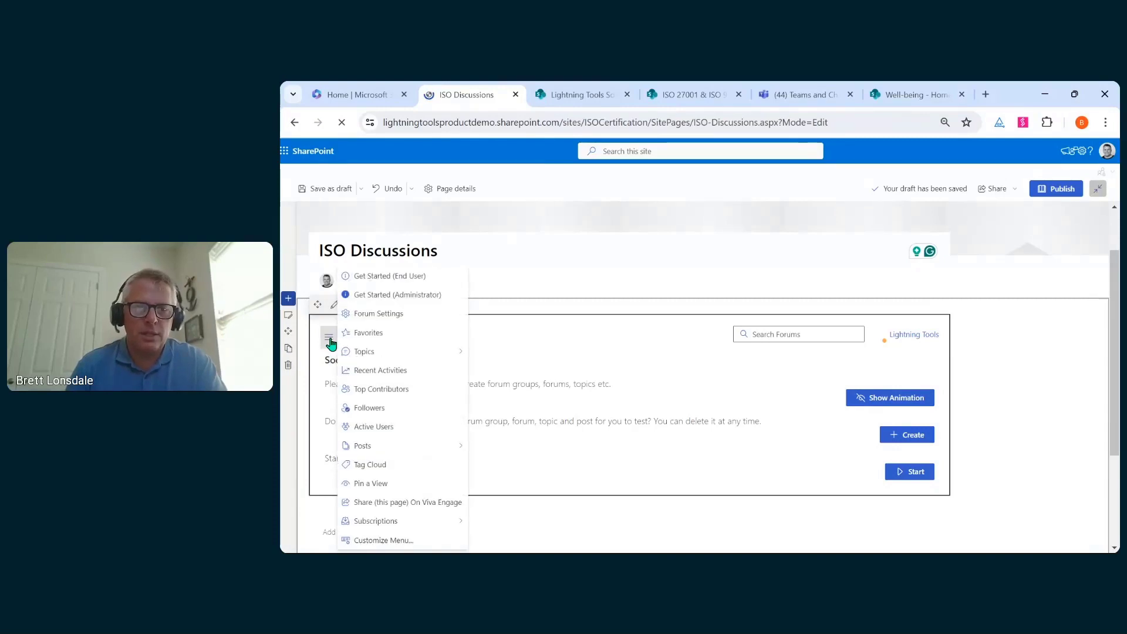
left_click(387, 317)
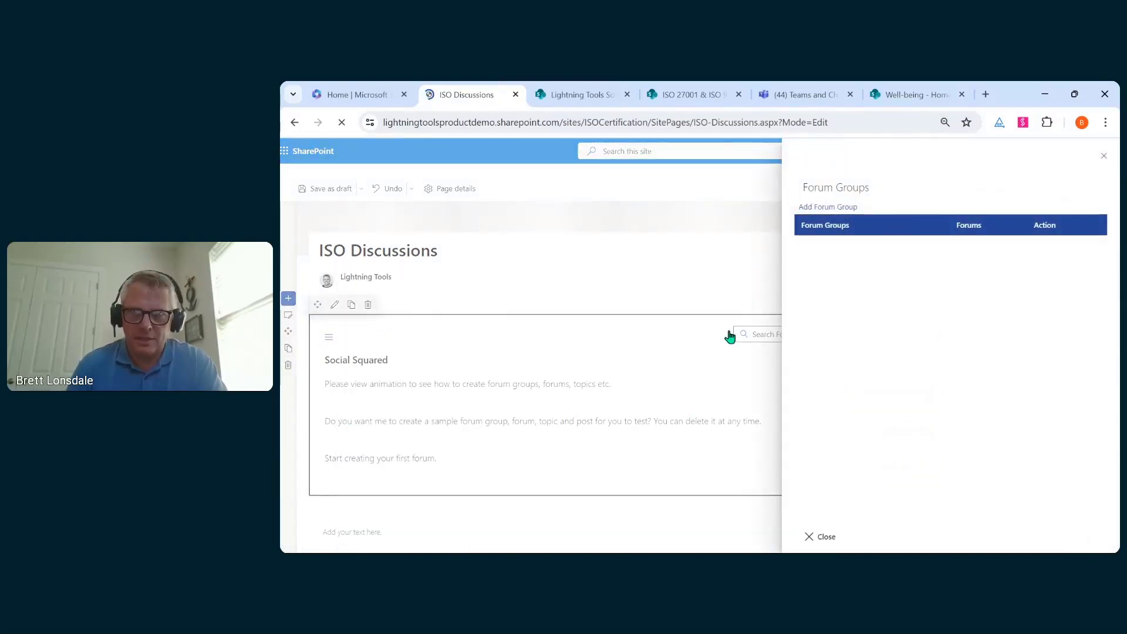
left_click(846, 208)
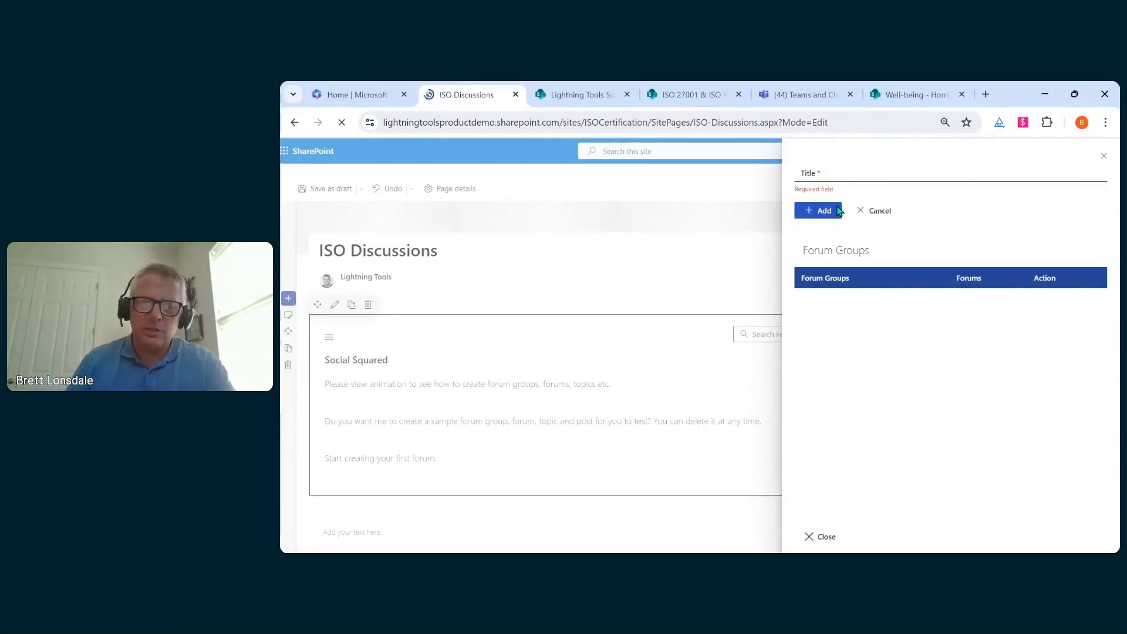
type("Gener")
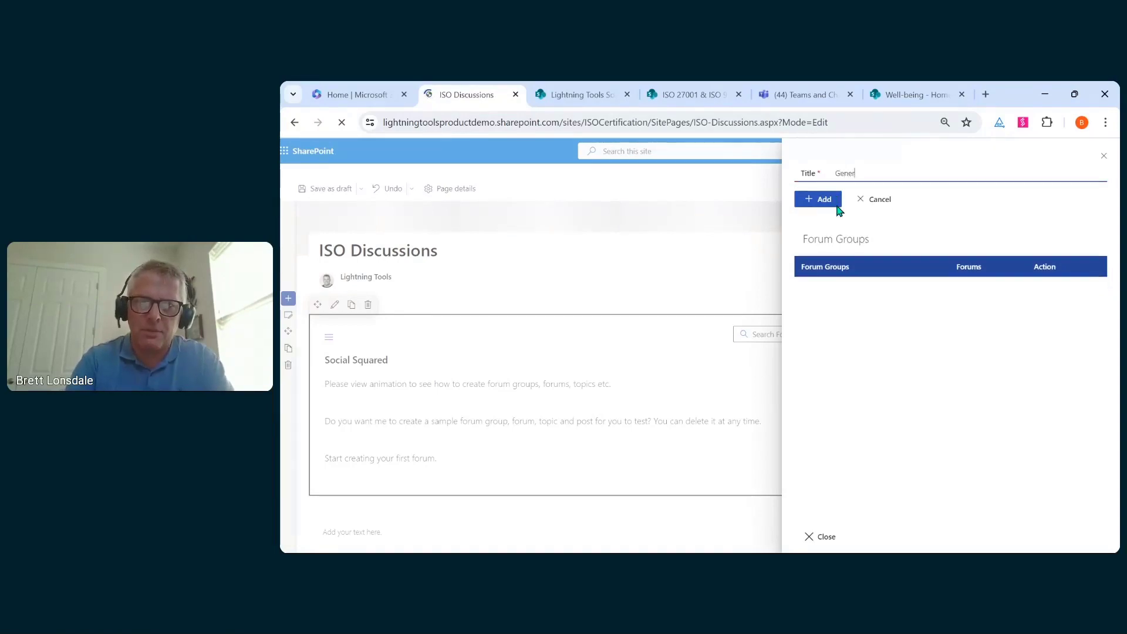
type("al ")
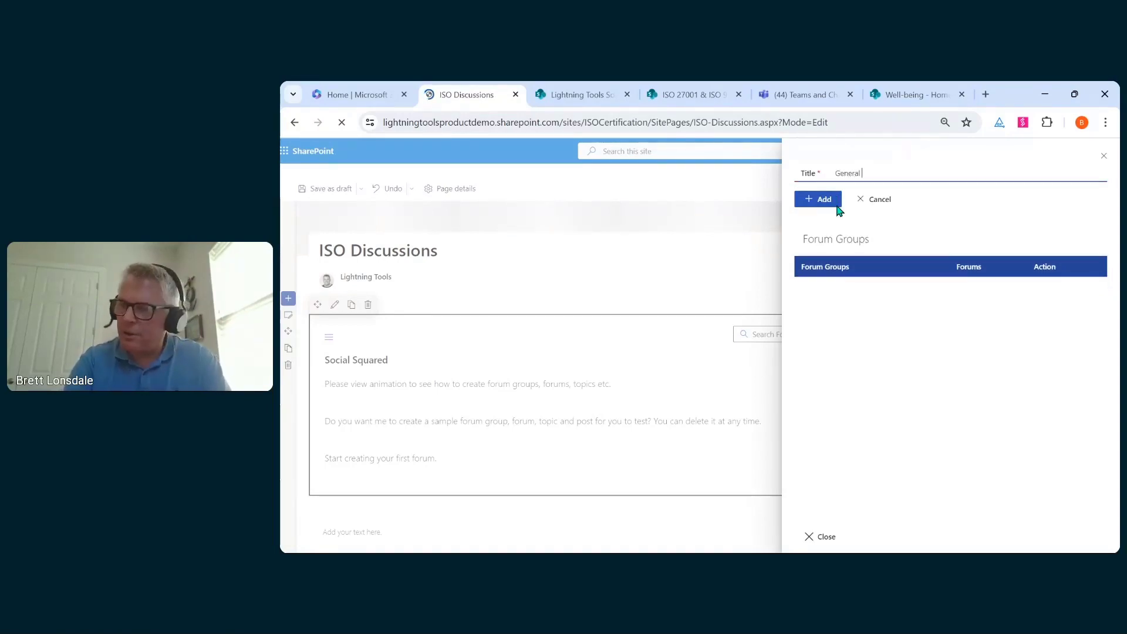
type("Discussion")
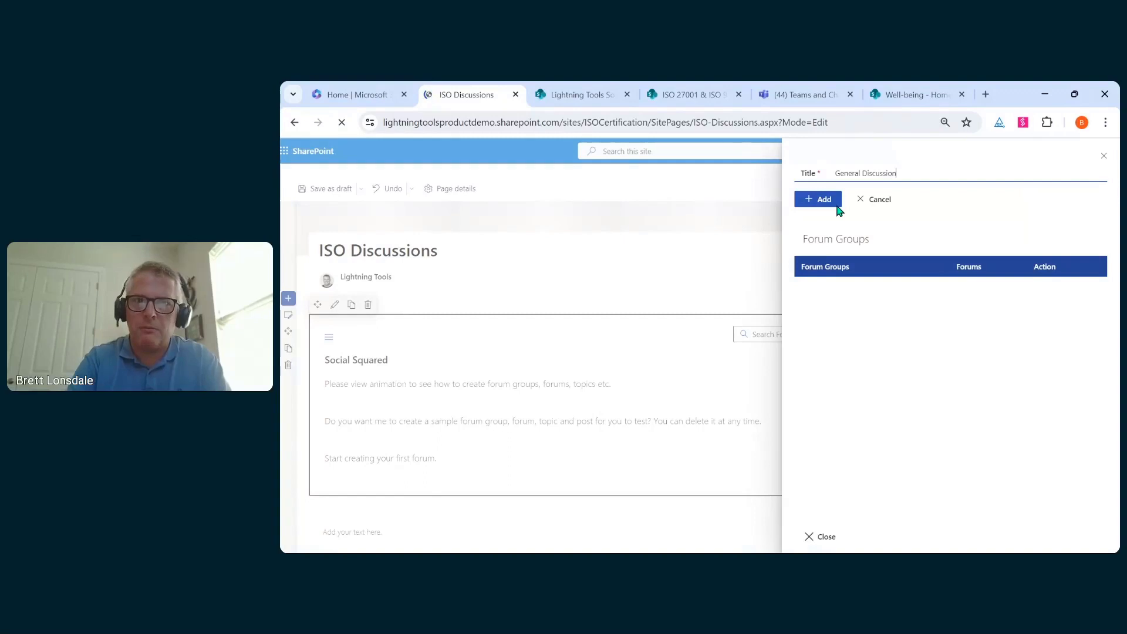
type("s")
left_click(823, 203)
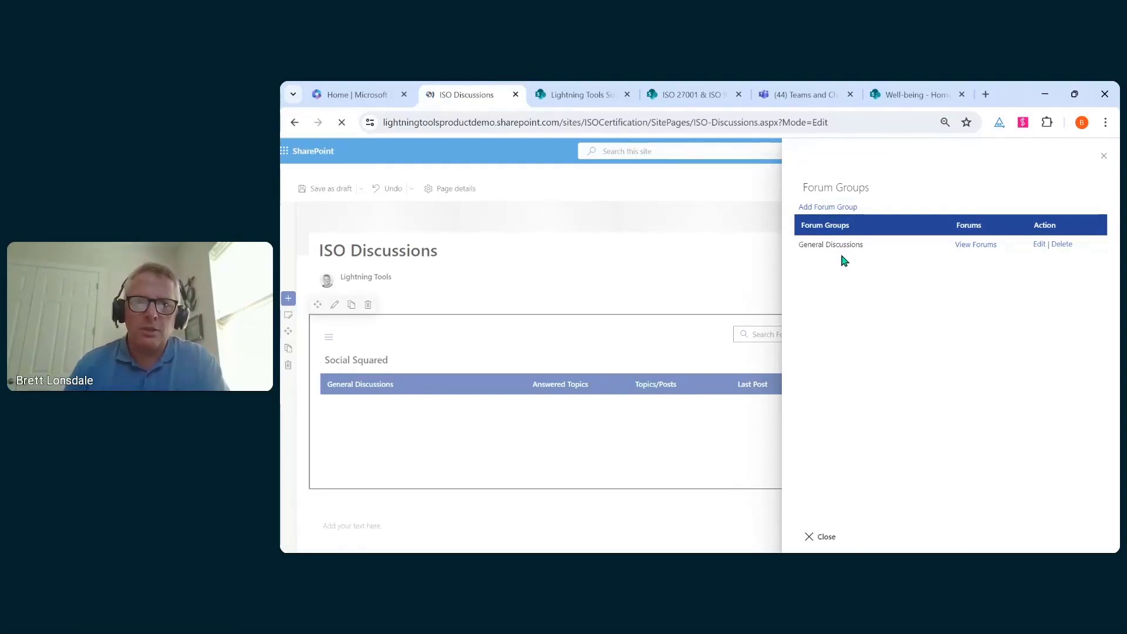
- Add a second forum group titled "ISO 27001 Certification"
left_click(848, 212)
type("ISO 27001")
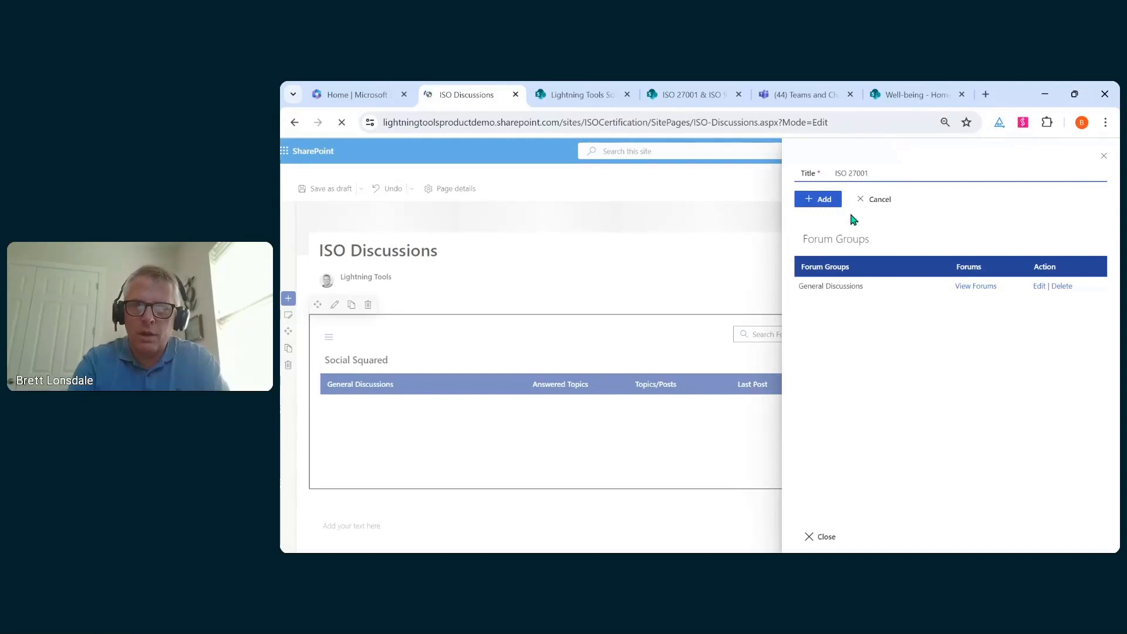
type(" Certi")
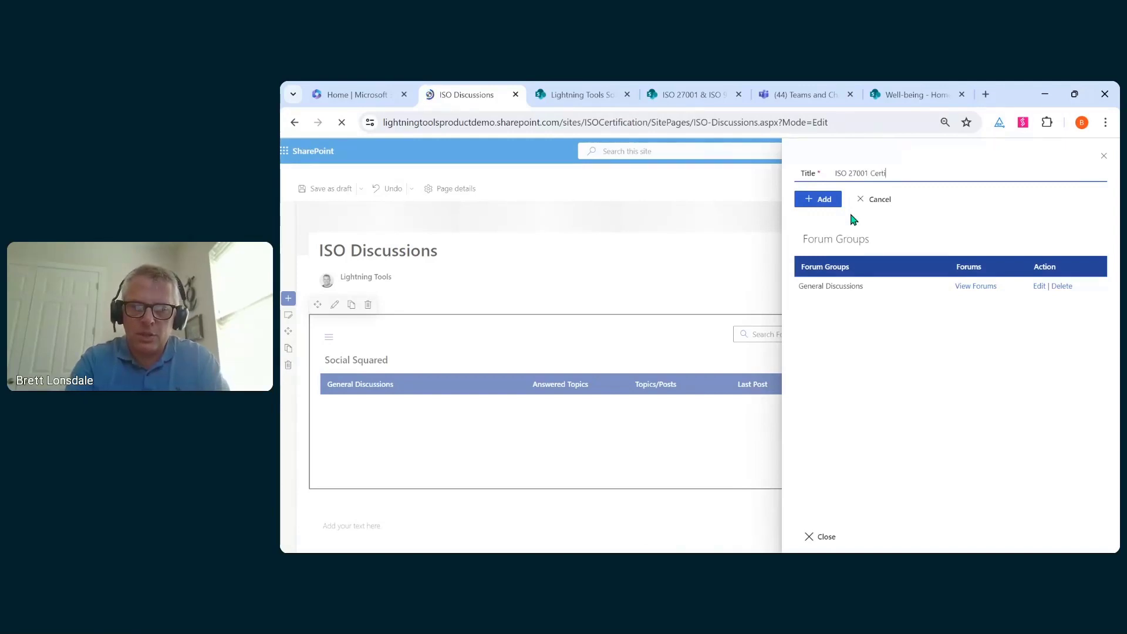
type("fication")
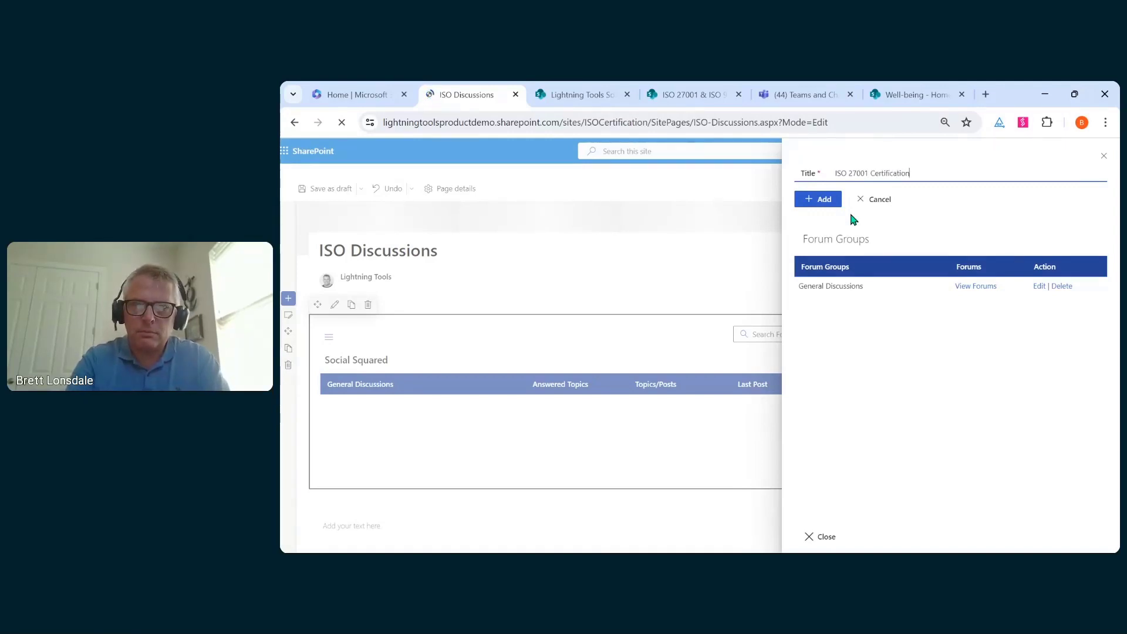
left_click(809, 200)
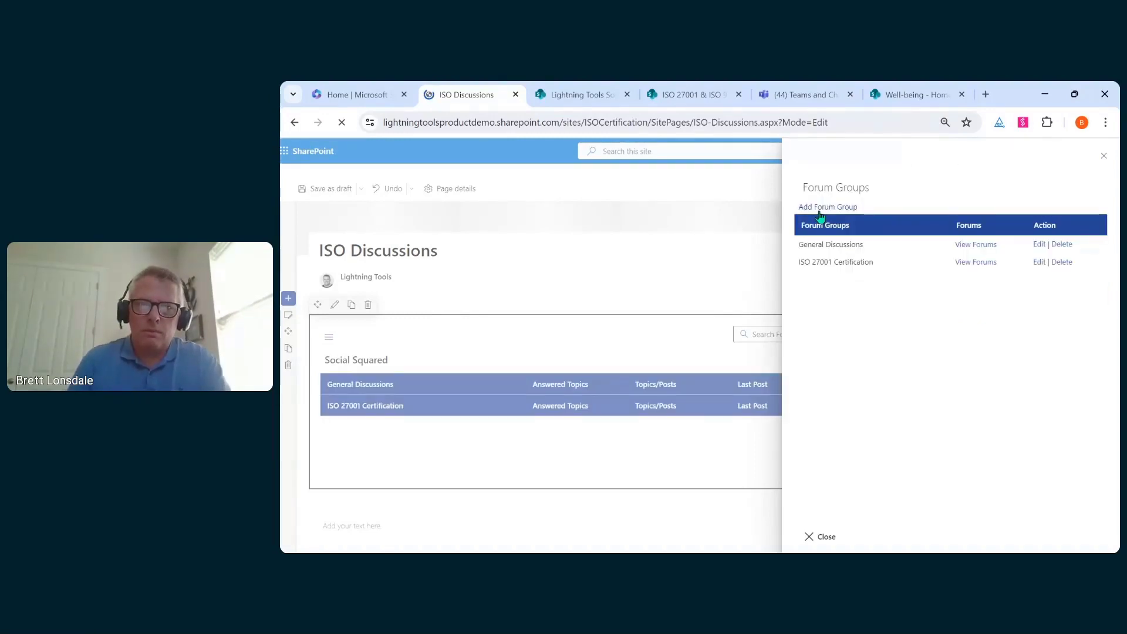
- Add a third forum group titled "ISO 9001 Certification"
left_click(821, 209)
type("I")
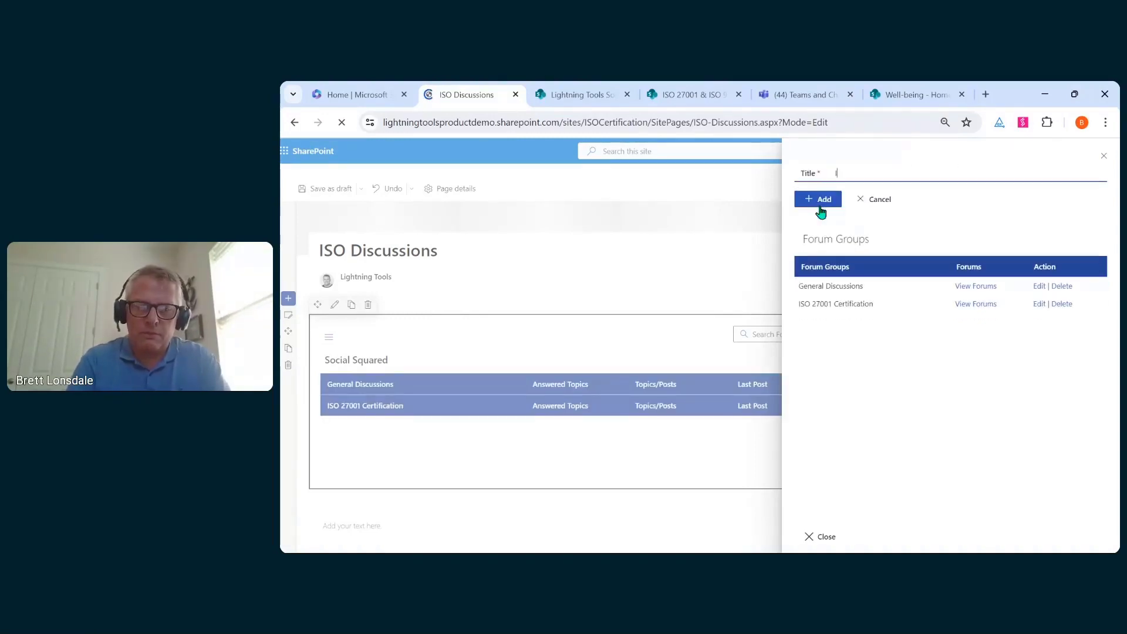
type("SO 9001 ")
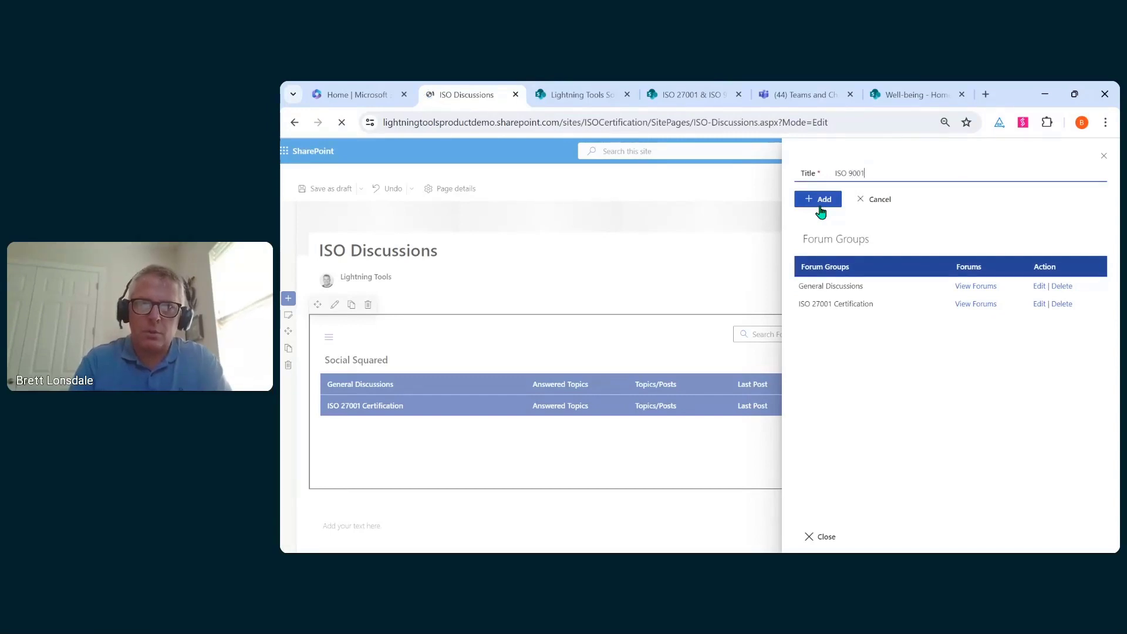
type("Certification")
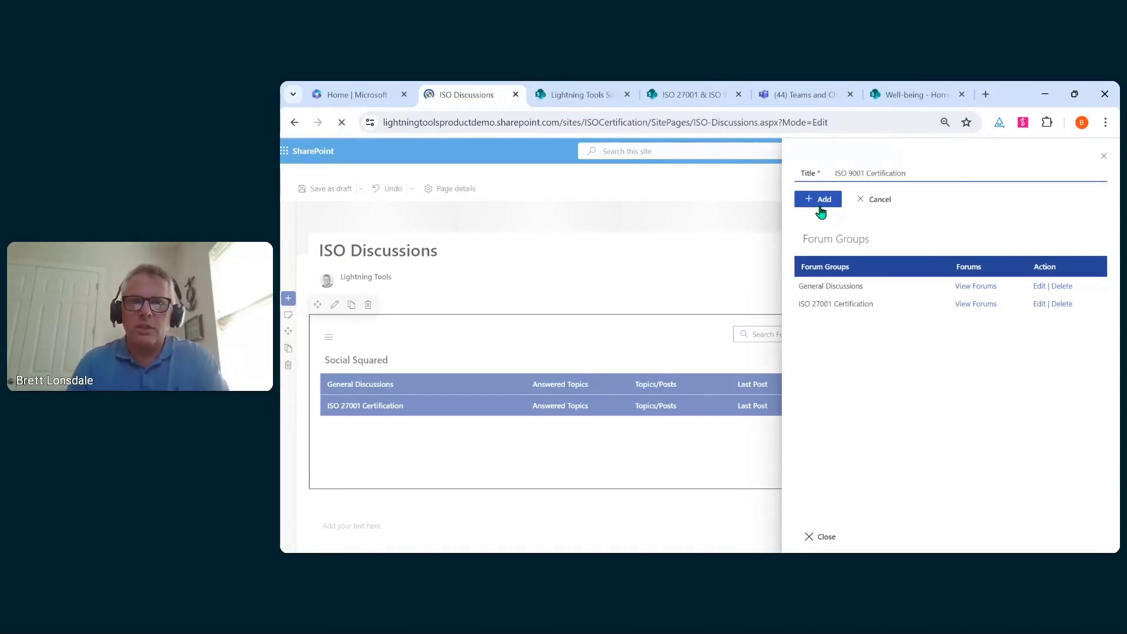
left_click(820, 210)
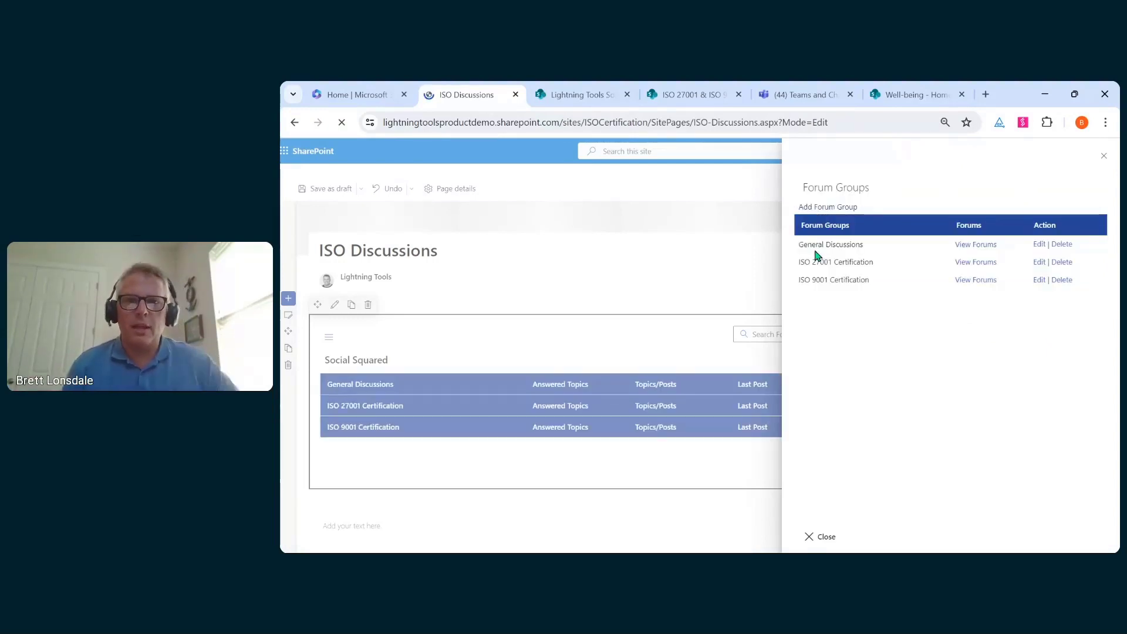
- Start a new forum in the General Discussions group with title "New Member Introduction" and description "Introduce yourself"
left_click(977, 245)
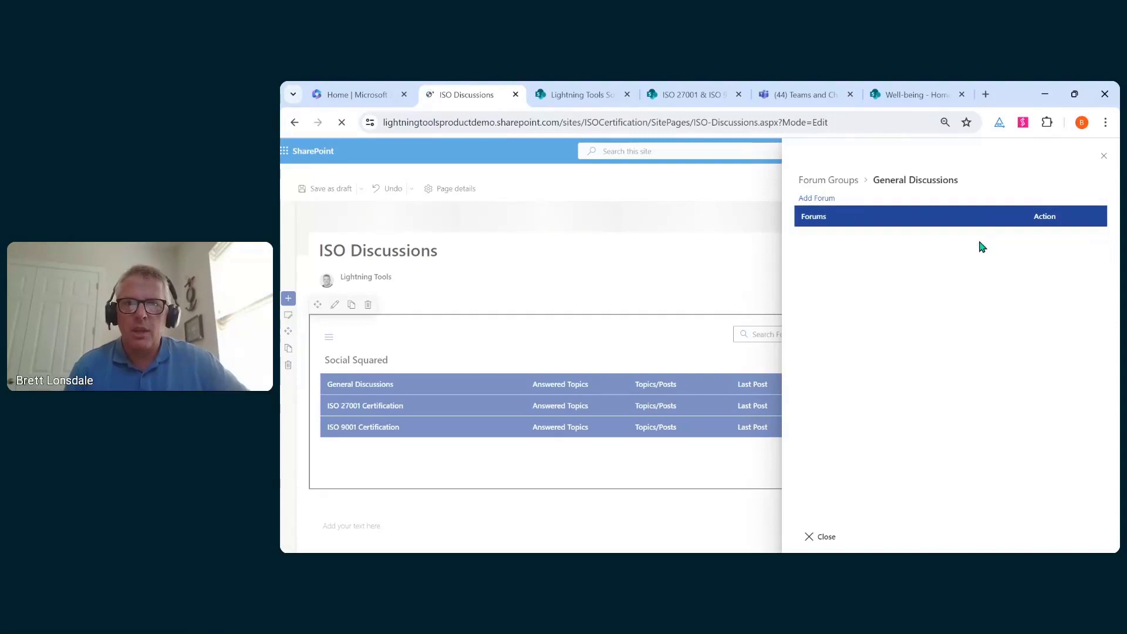
left_click(823, 198)
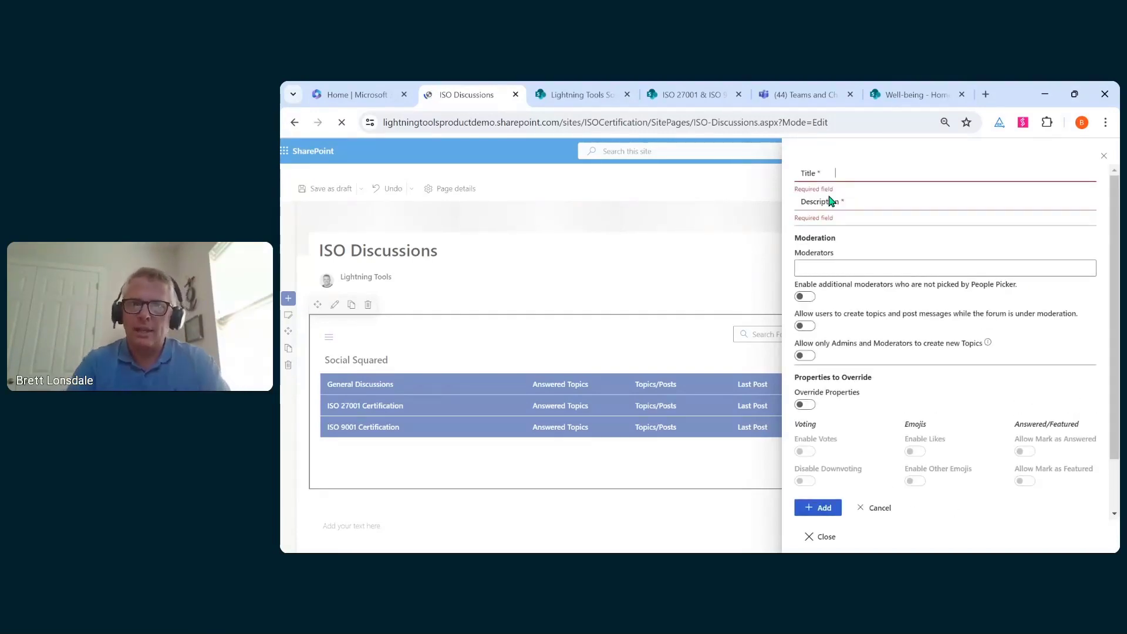
type("N")
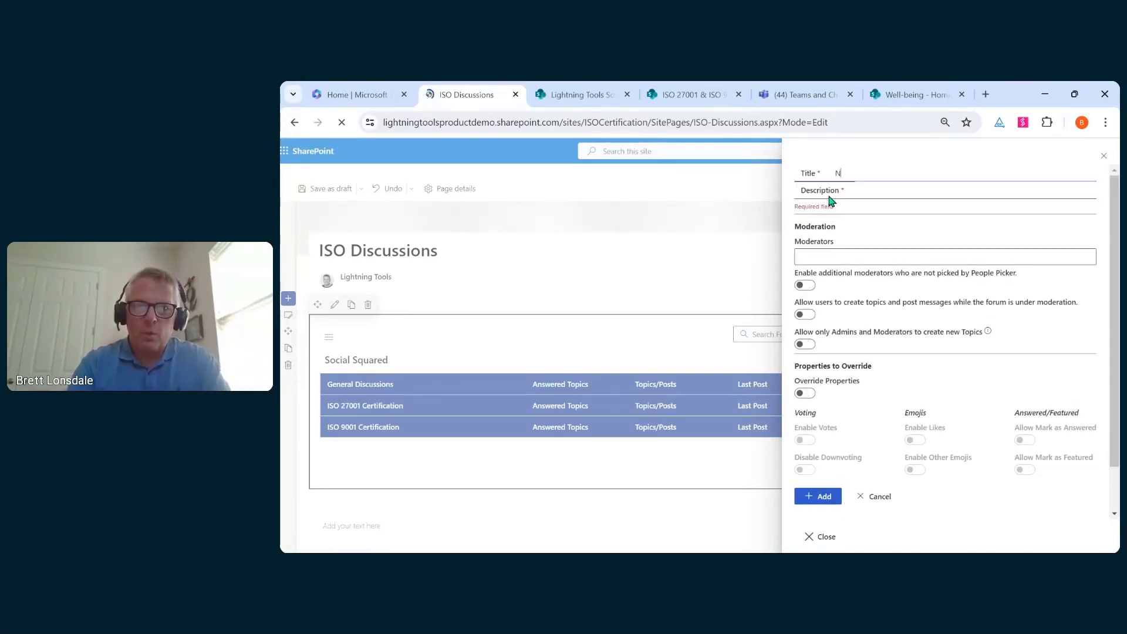
type("ew Member")
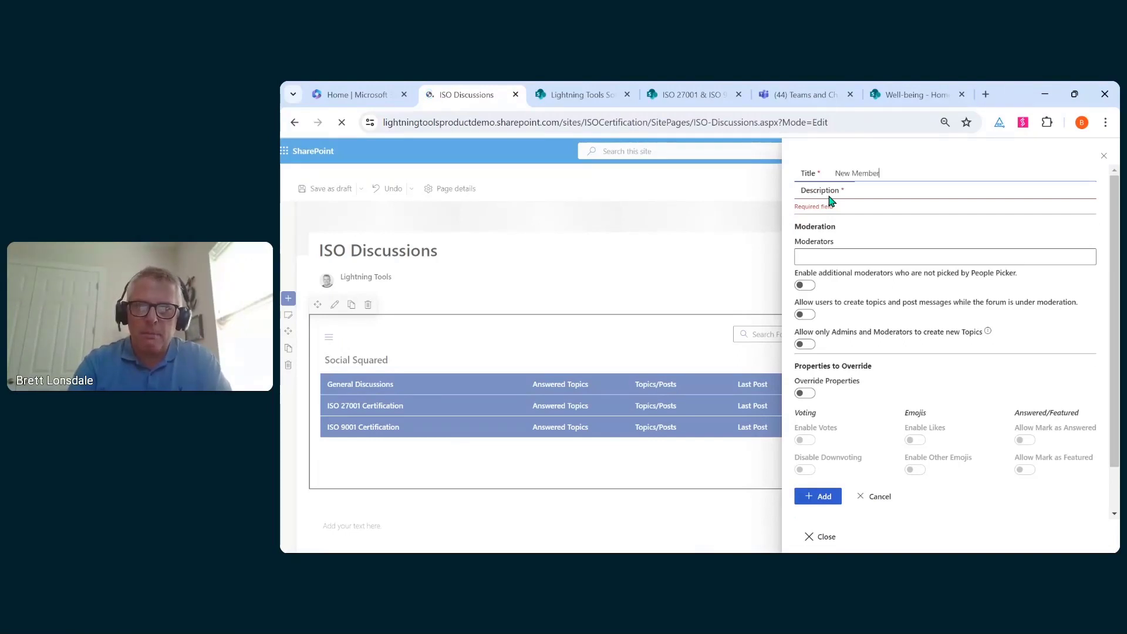
type(" Introduction")
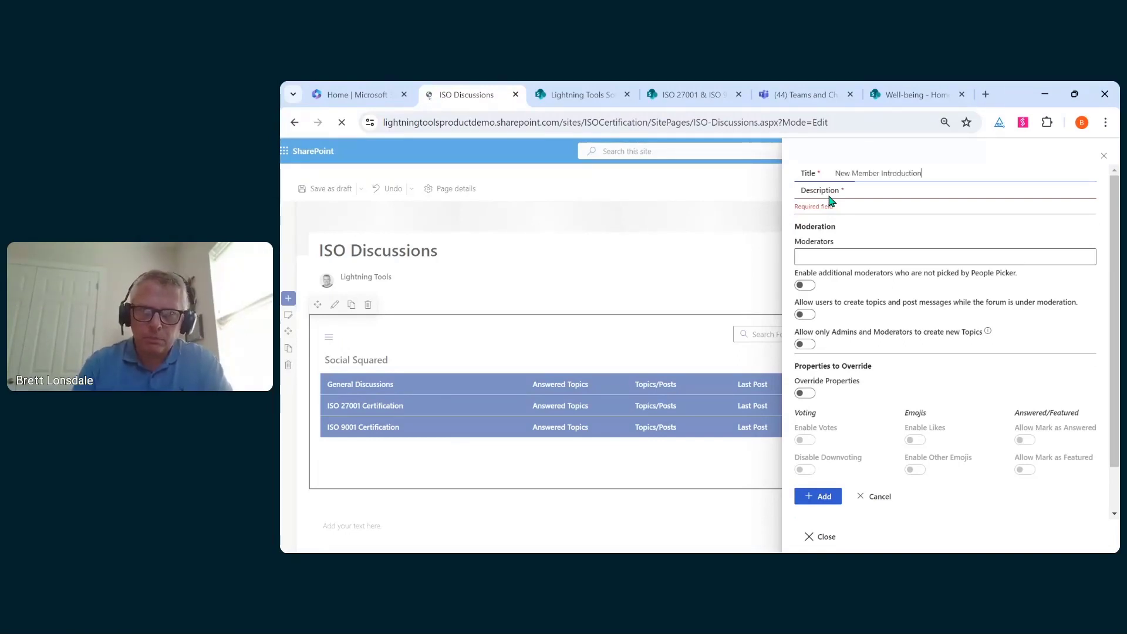
left_click(880, 192)
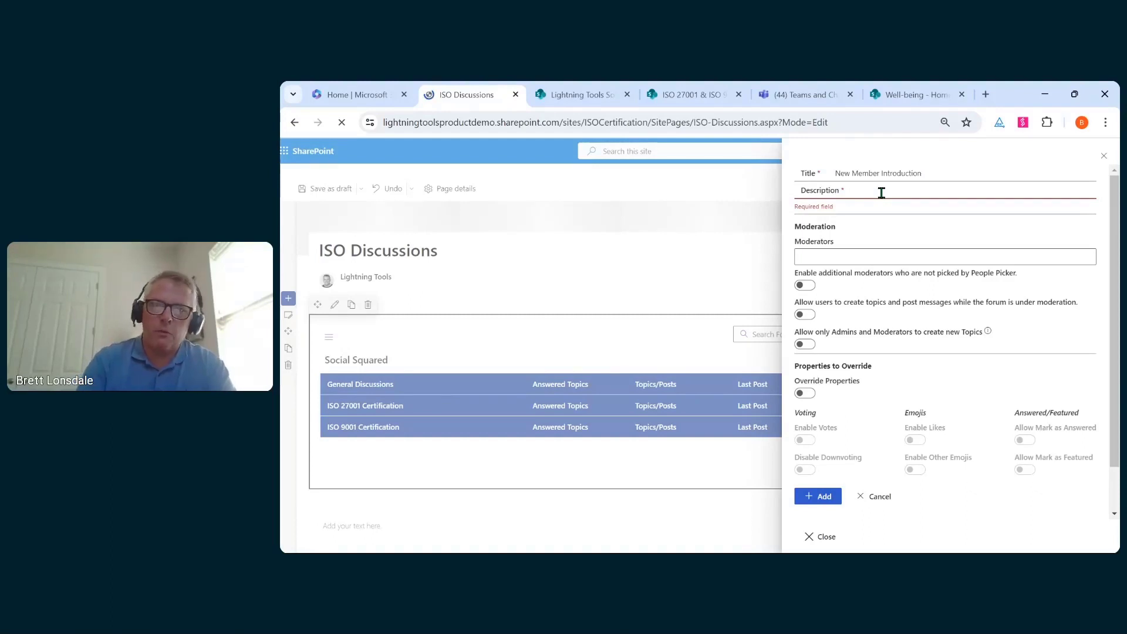
type("Introduce")
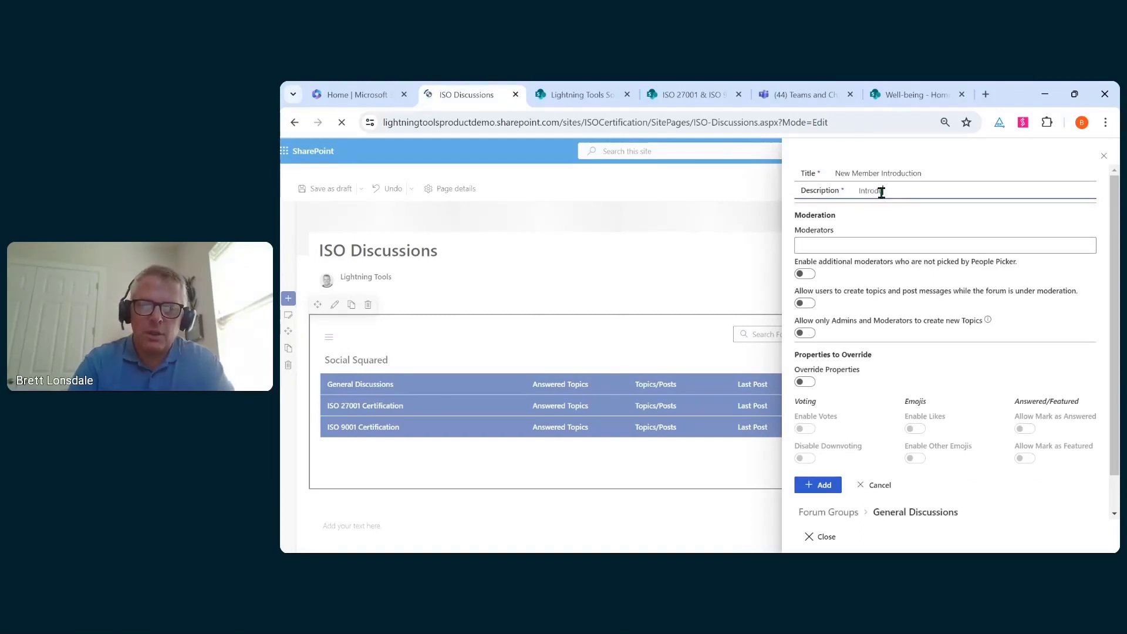
type(" yourself")
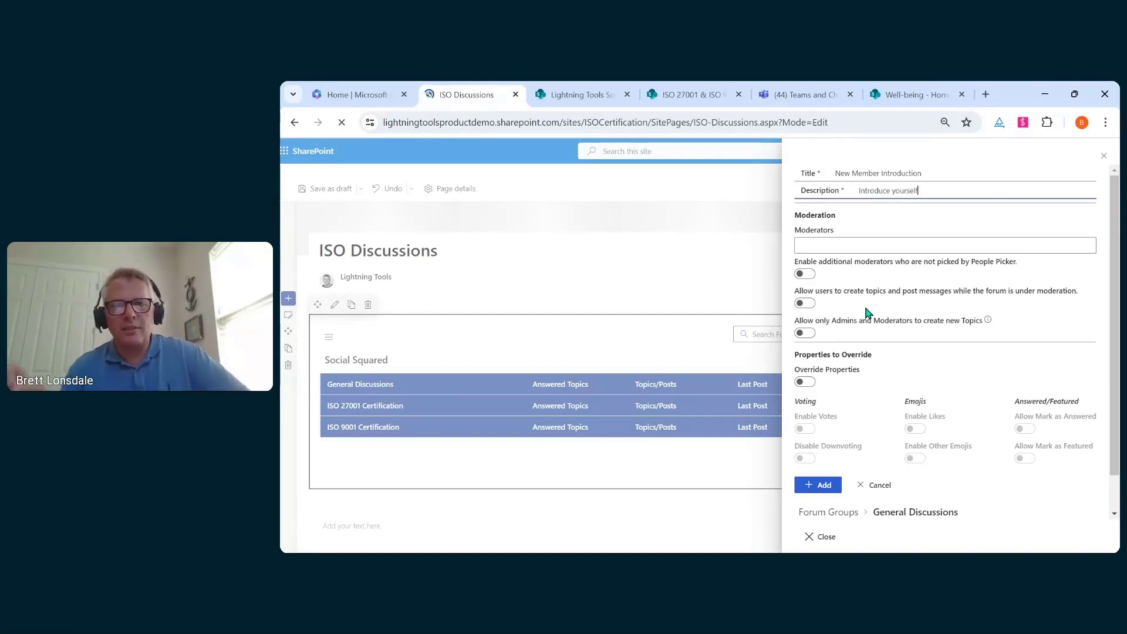
- Assign Demo User5 as the forum's moderator, allow users to create topics and post messages while under moderation, and add the forum
left_click(851, 246)
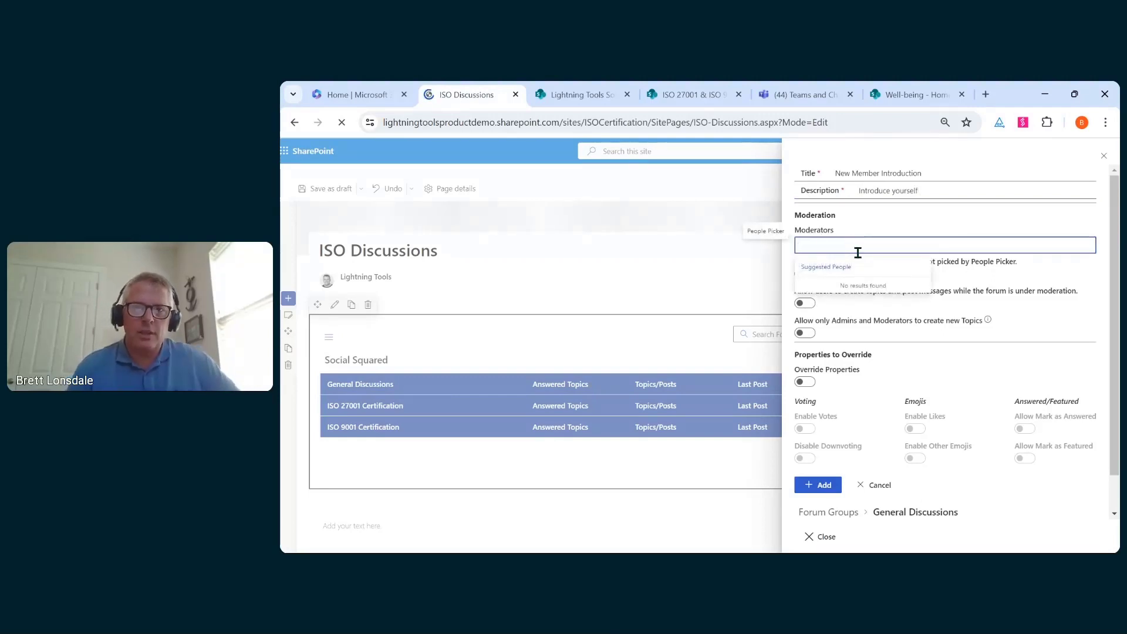
type("demo user5")
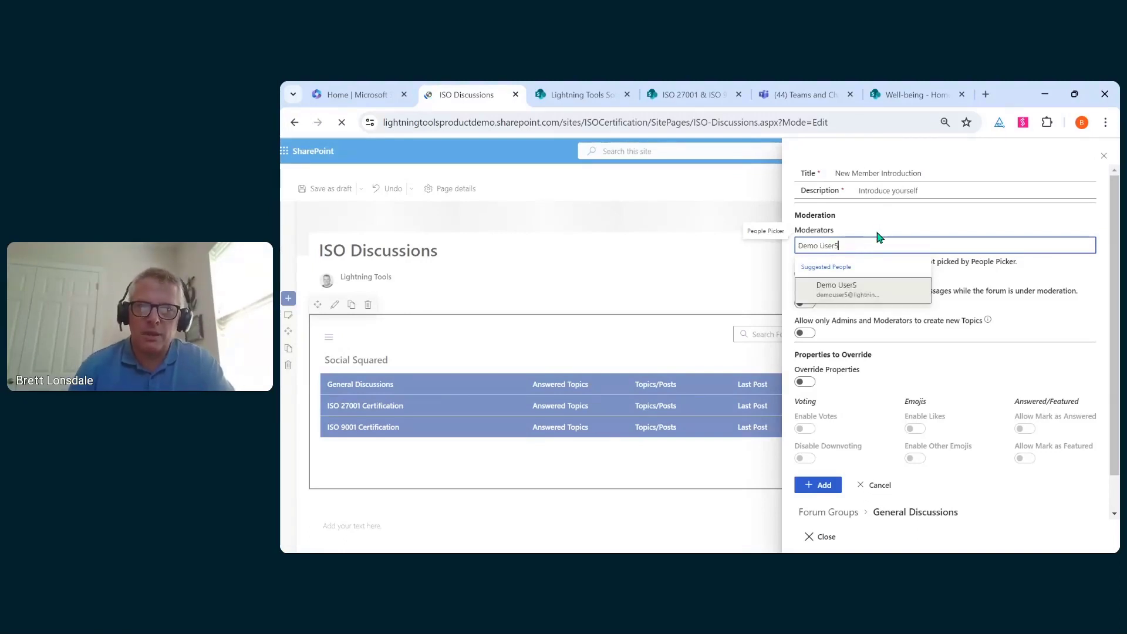
left_click(873, 292)
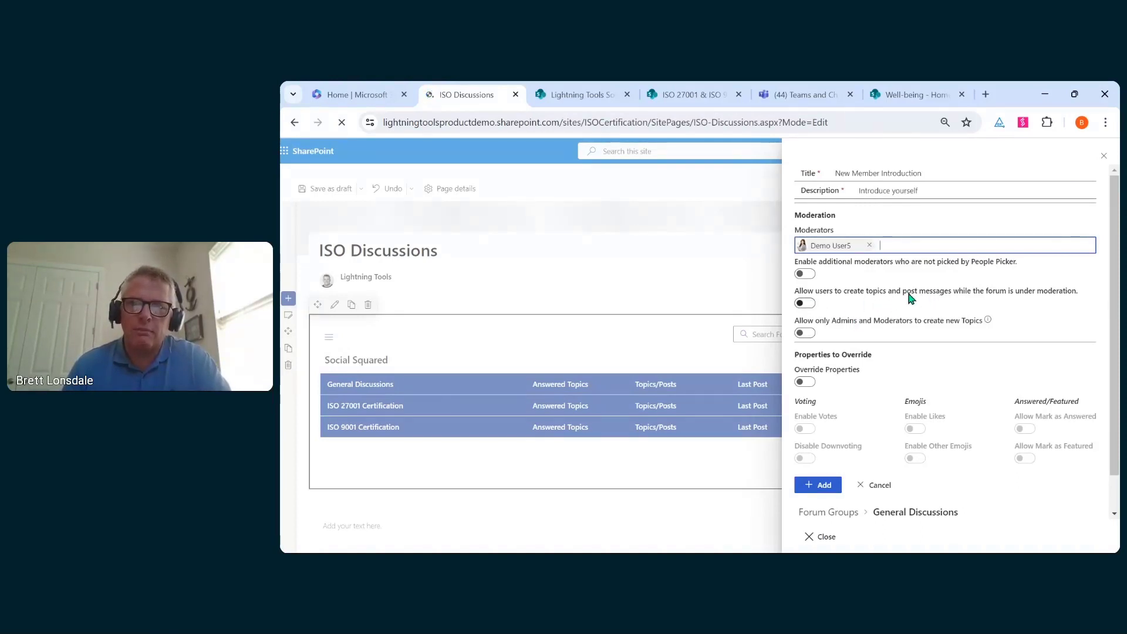
left_click(806, 304)
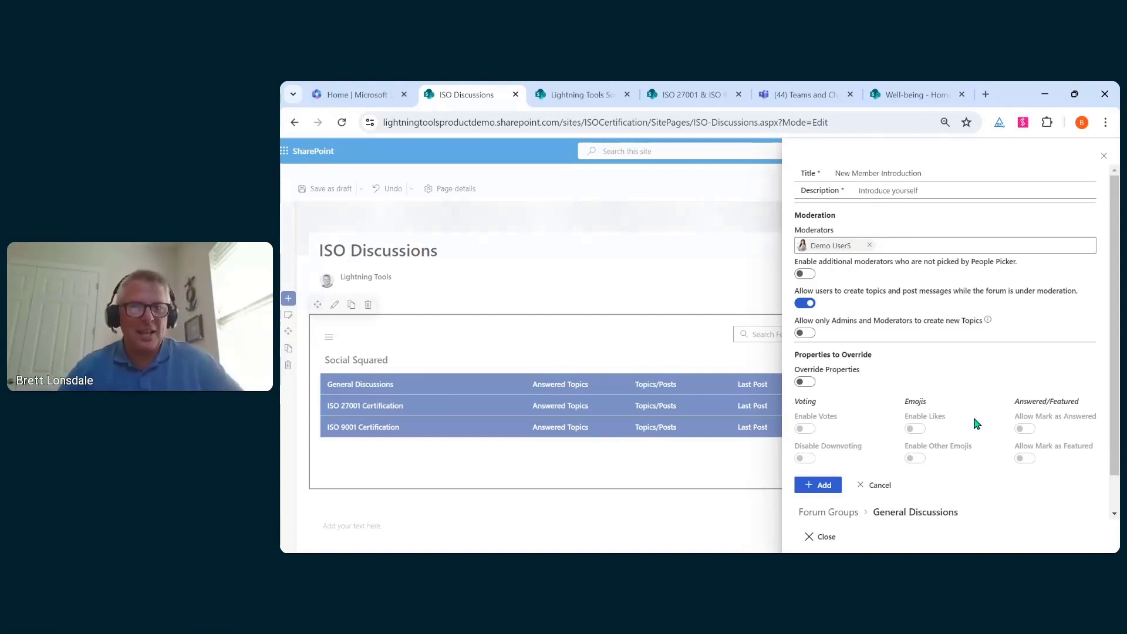
scroll(951, 390, "down", 1)
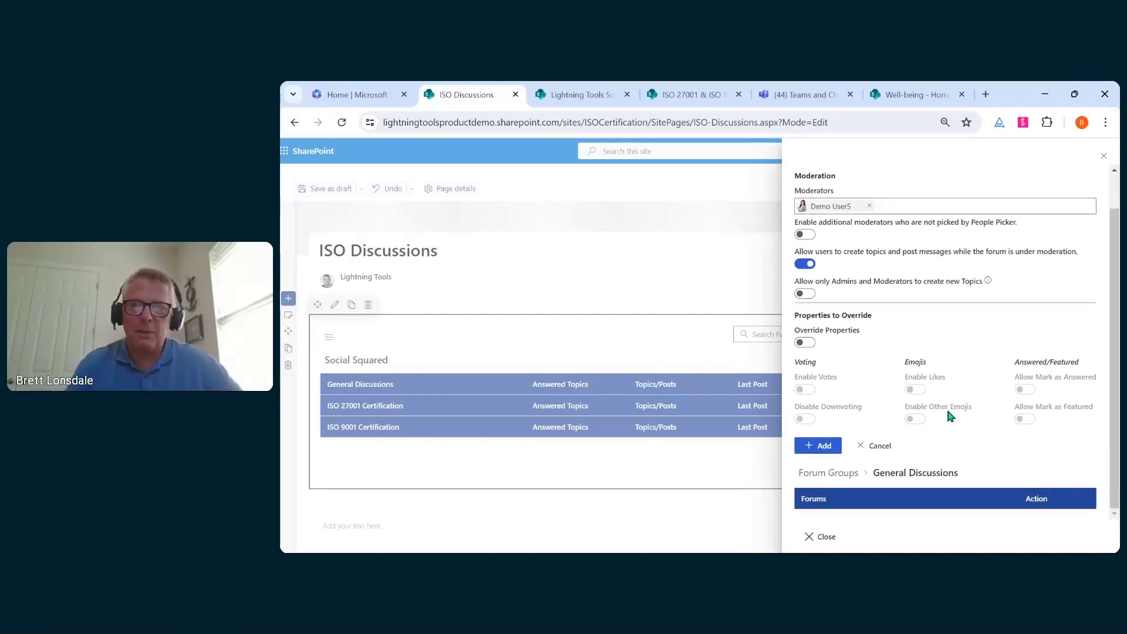
left_click(843, 451)
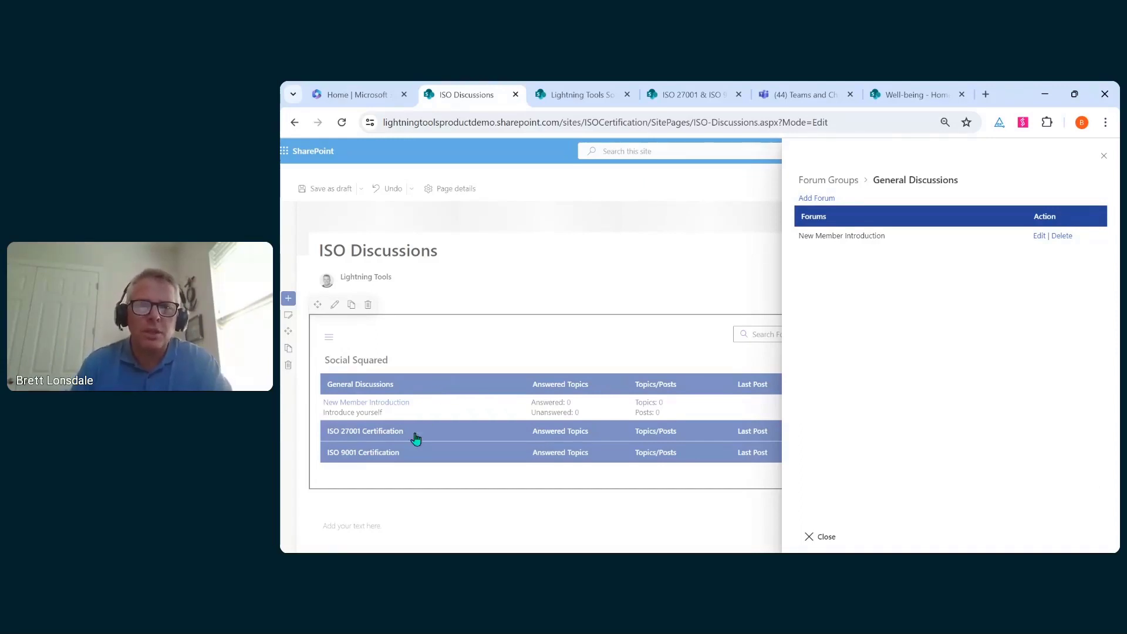
- Add another forum to General Discussions titled "Industry News & Updates" with the description "ISO news"
left_click(822, 201)
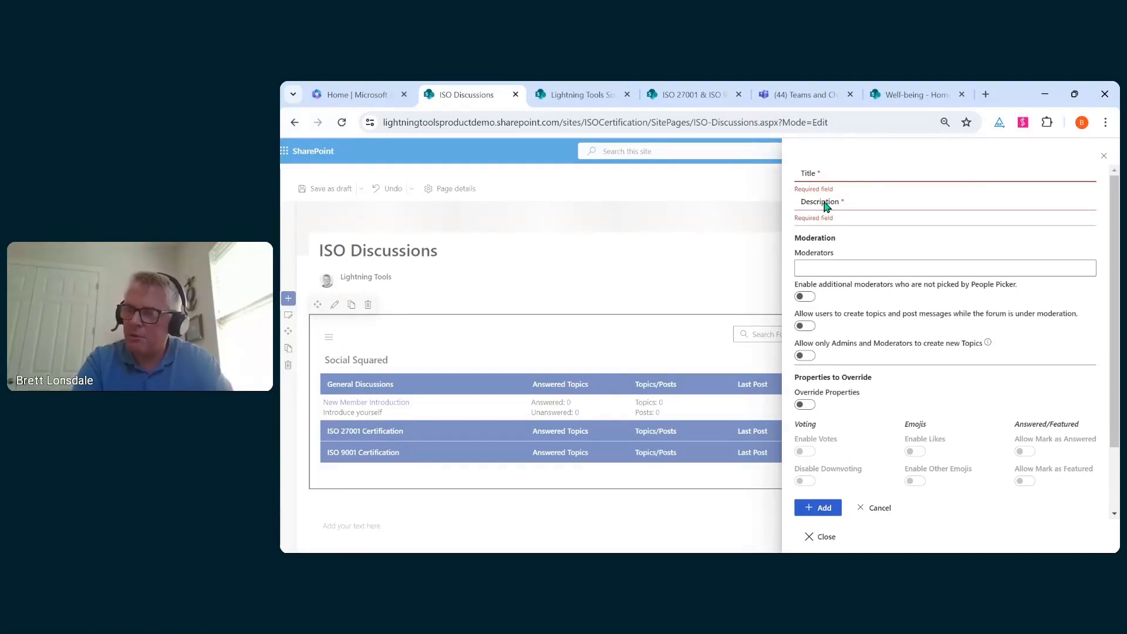
type("Industry")
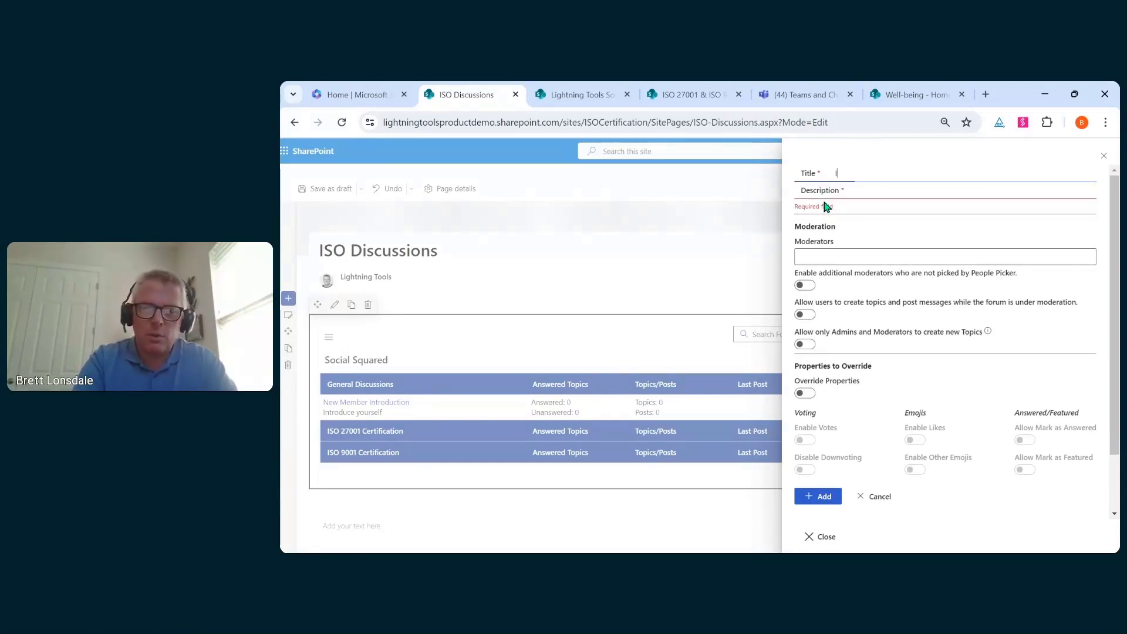
type("ws ")
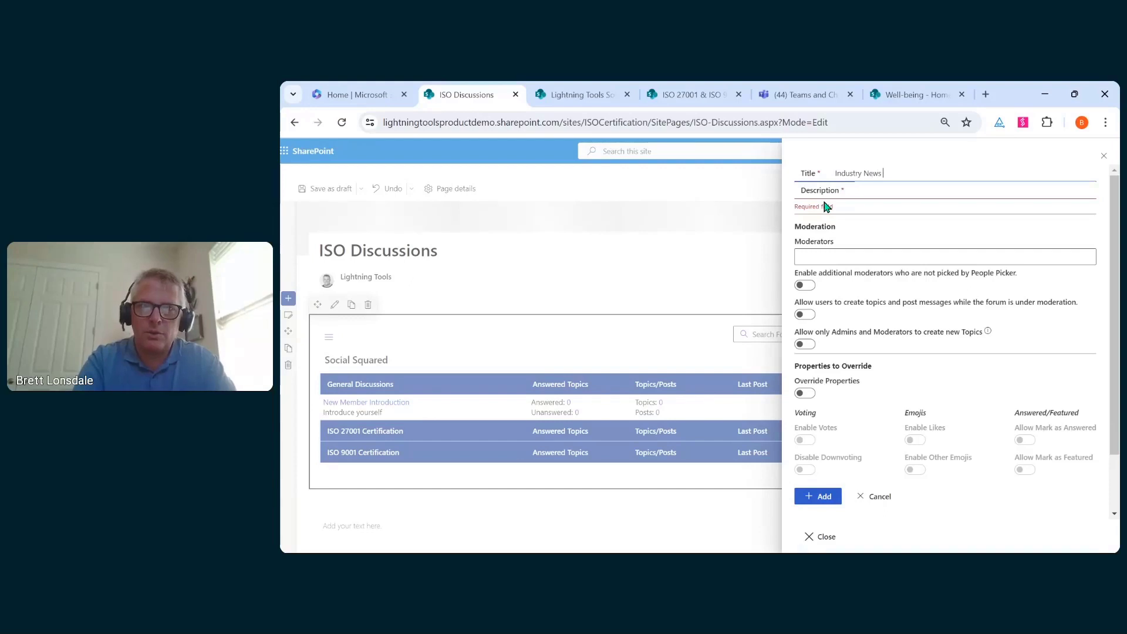
type("& Updates")
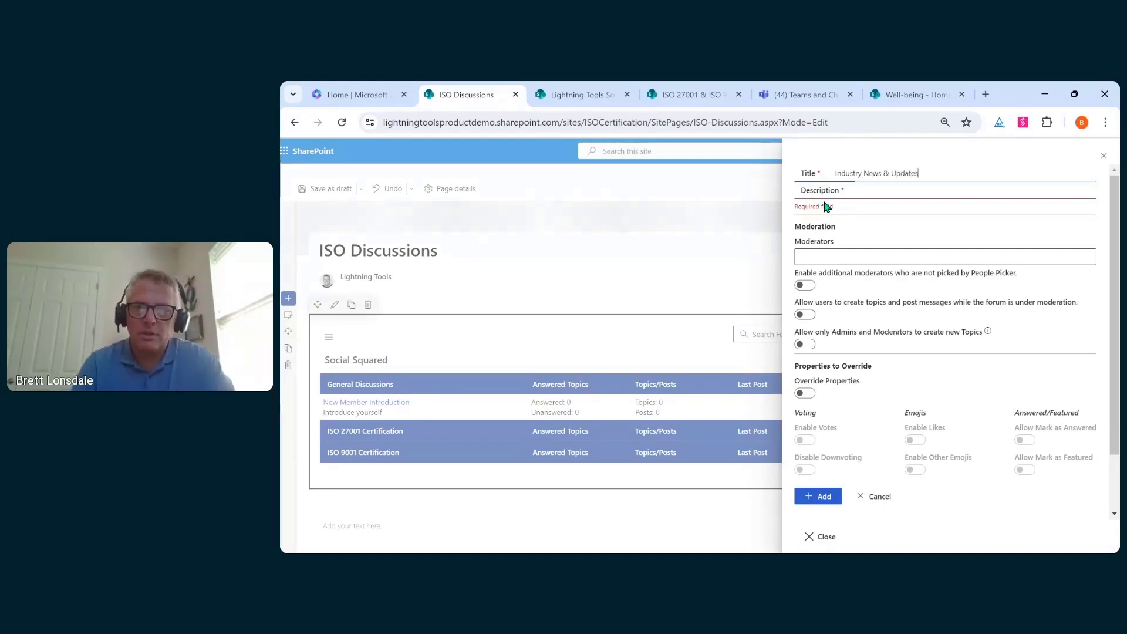
left_click(880, 187)
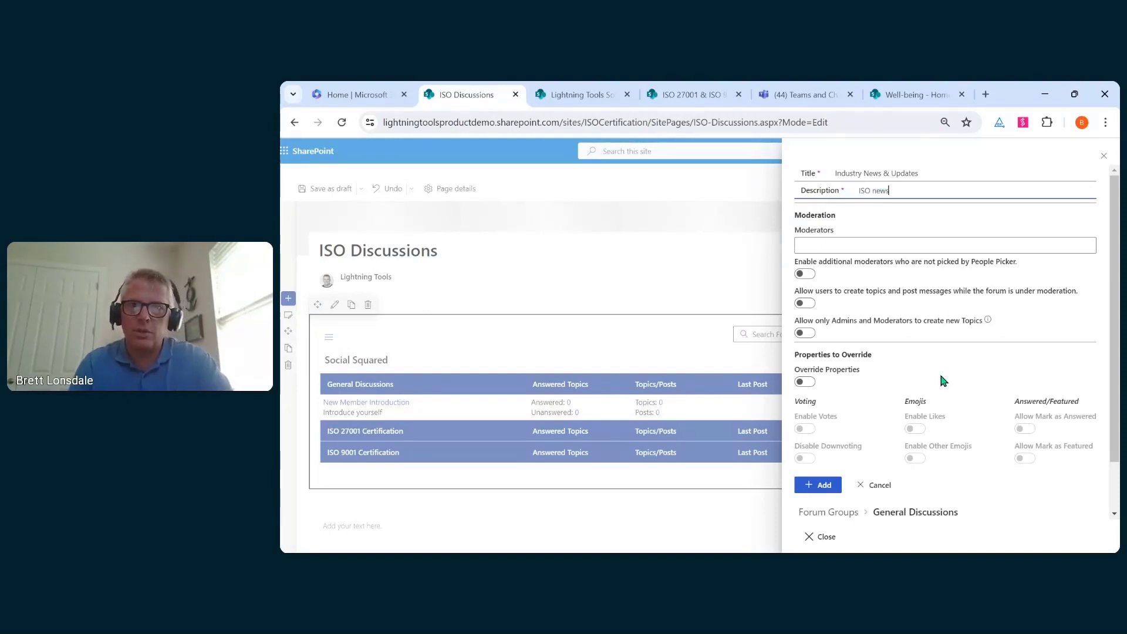
left_click(834, 489)
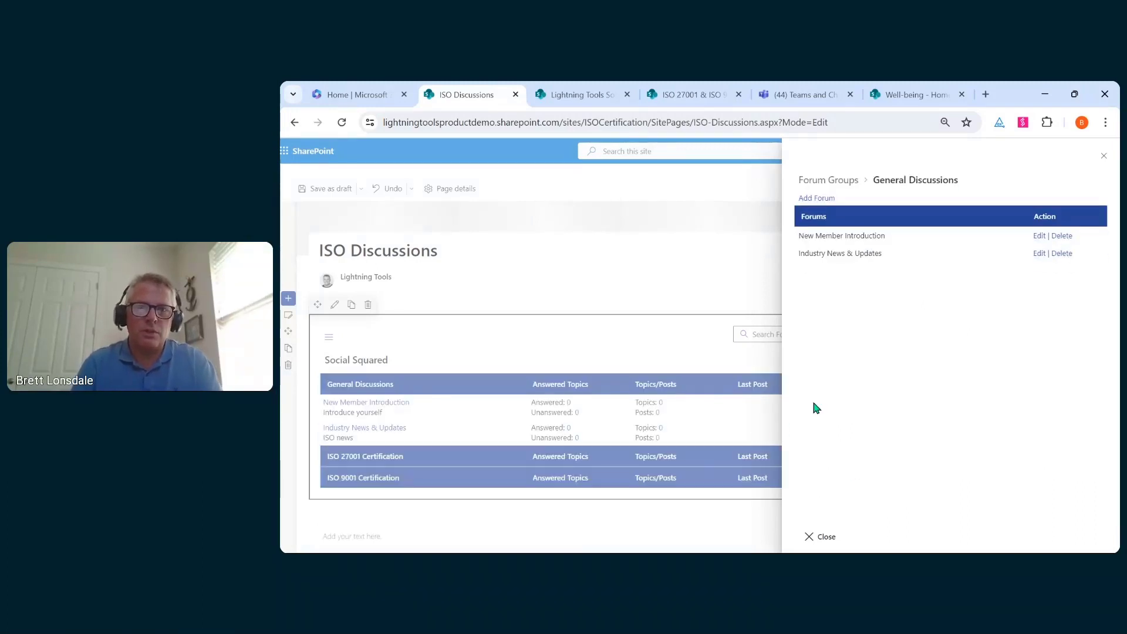
- Start a new forum in the ISO 27001 Certification group with title "Risk Management" and description "Discuss potential risks"
left_click(822, 181)
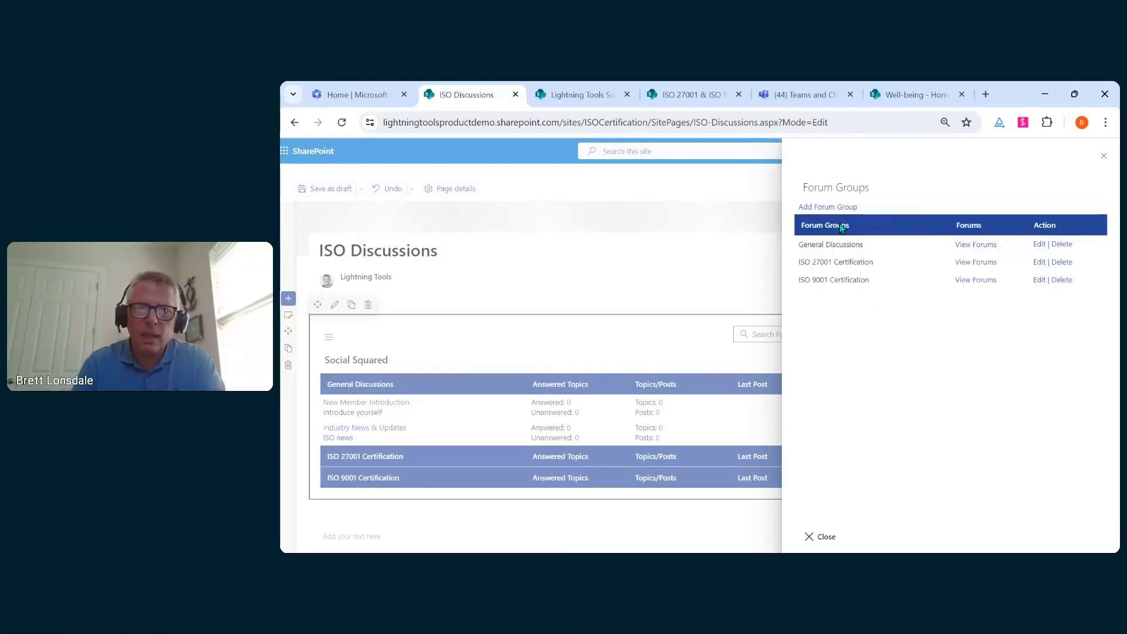
left_click(977, 262)
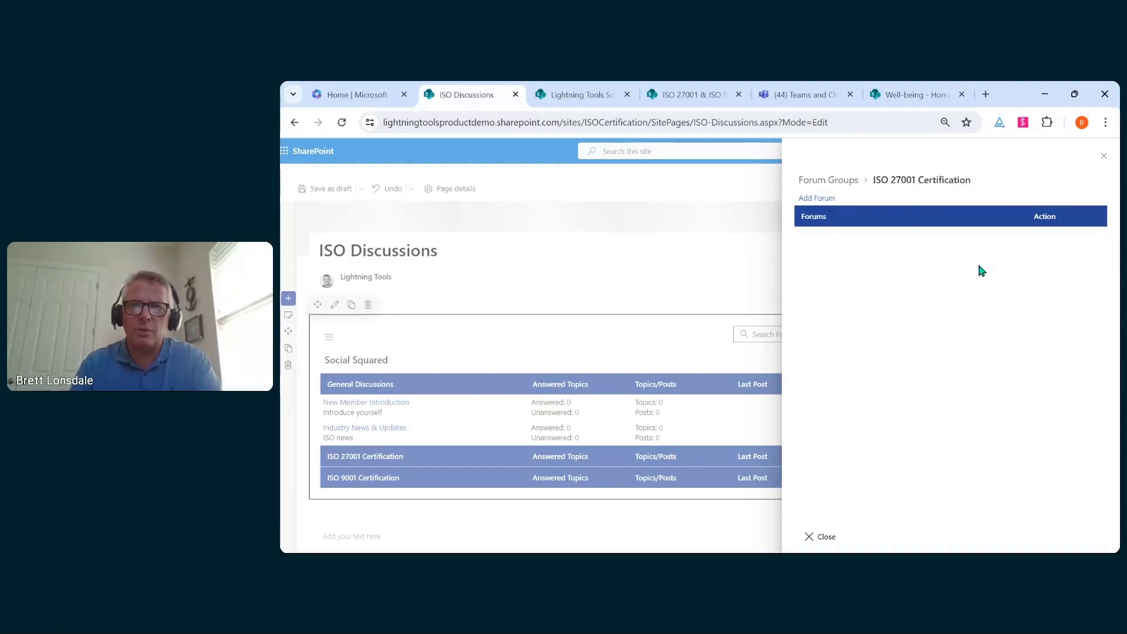
left_click(816, 199)
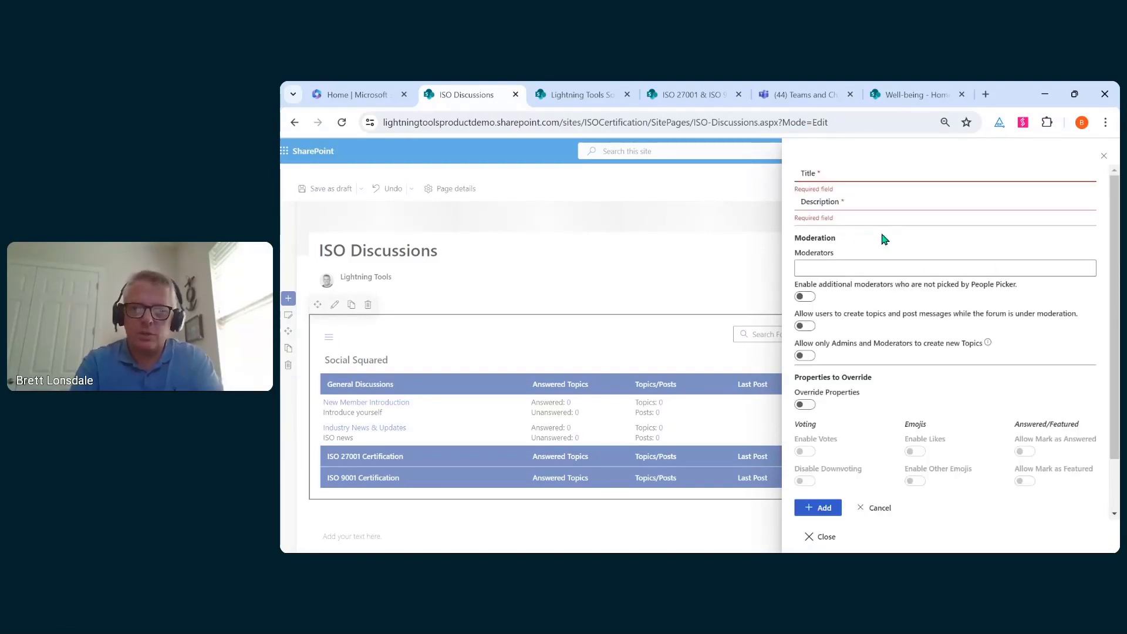
type("Risk ma")
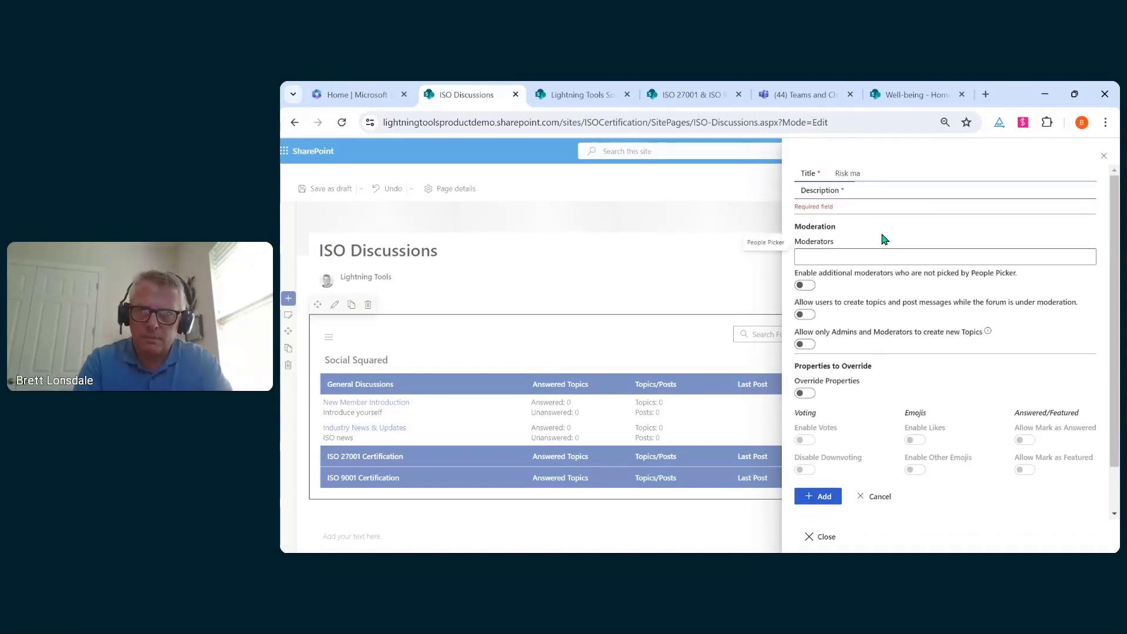
type("naggement")
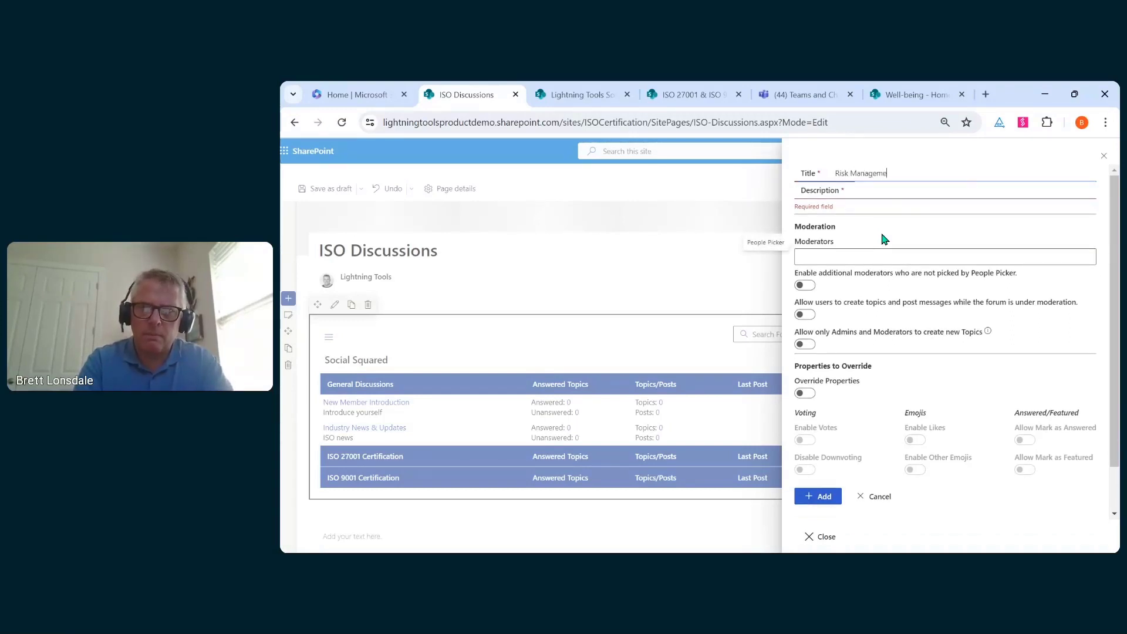
left_click(938, 191)
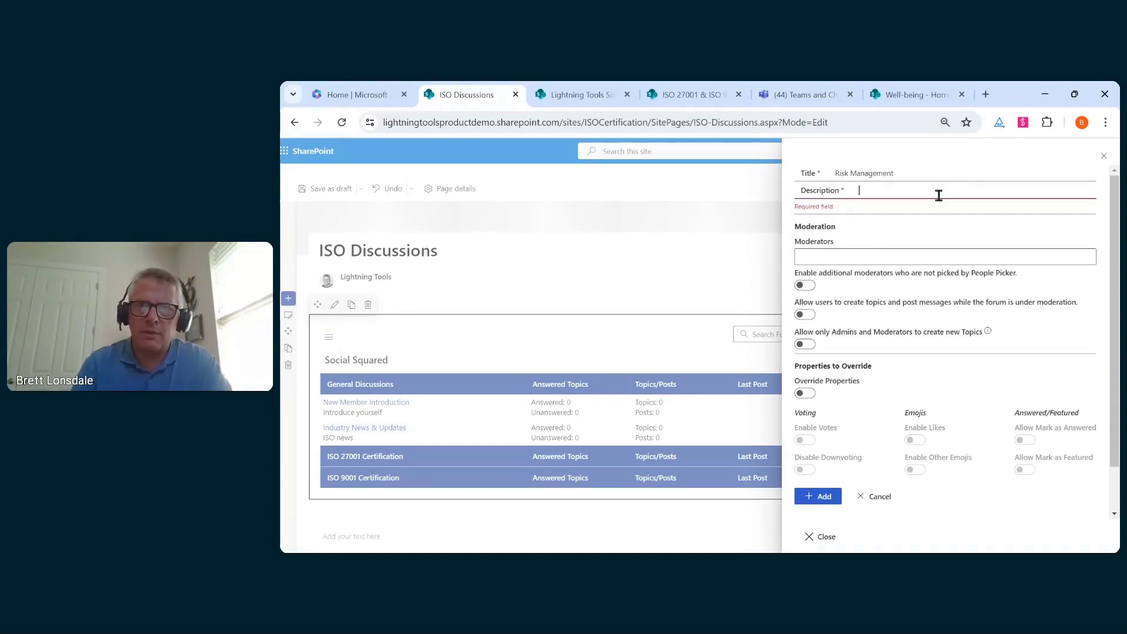
type("Discuss ")
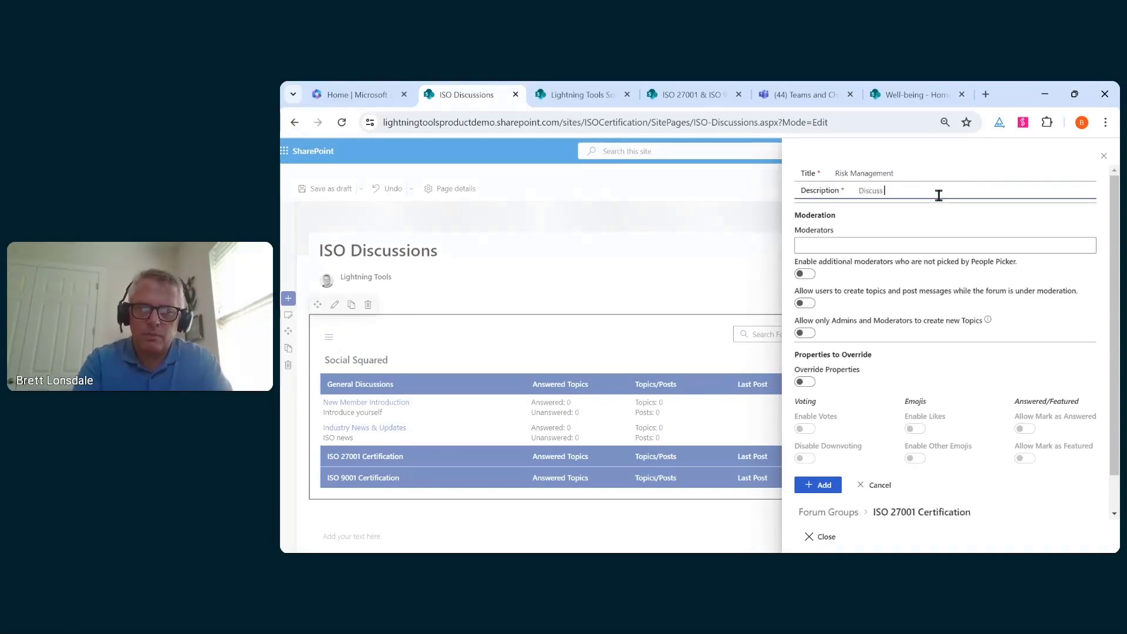
type("potential risks")
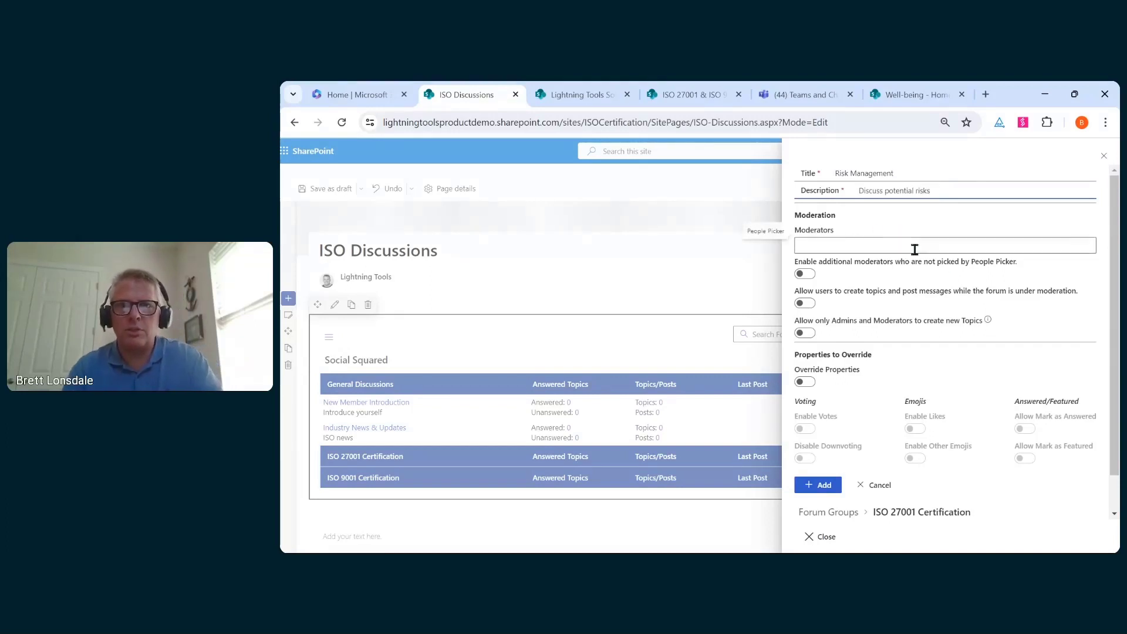
- Assign Demo User5 as moderator, allow users to create topics and post messages while under moderation, add the forum, and close the forum group settings
left_click(952, 260)
left_click(957, 245)
type("demo user5")
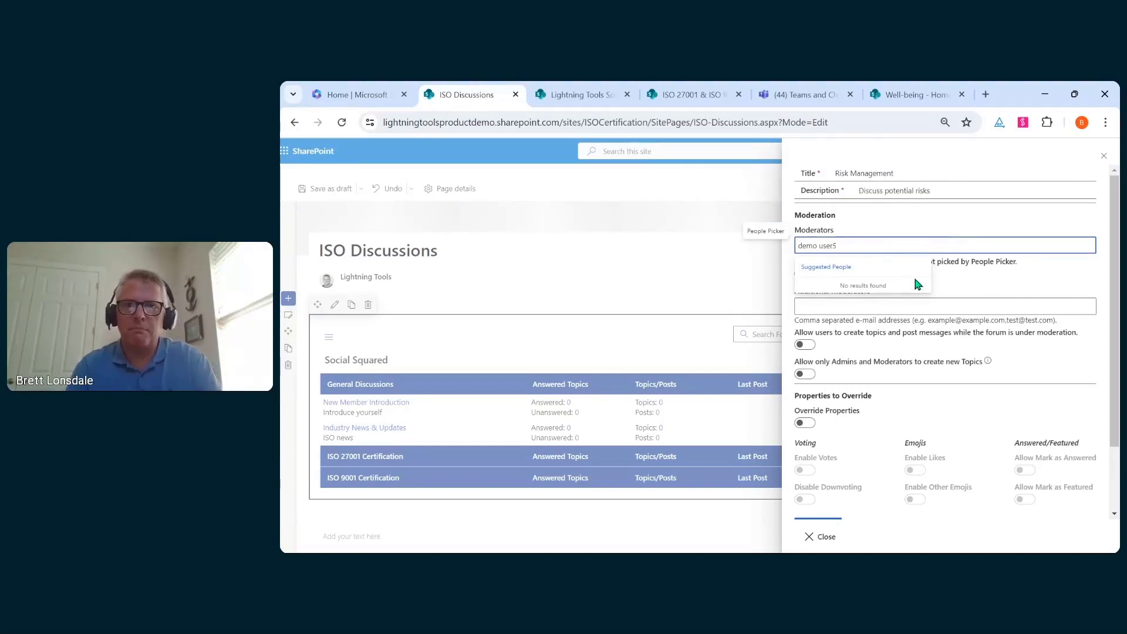
left_click(865, 297)
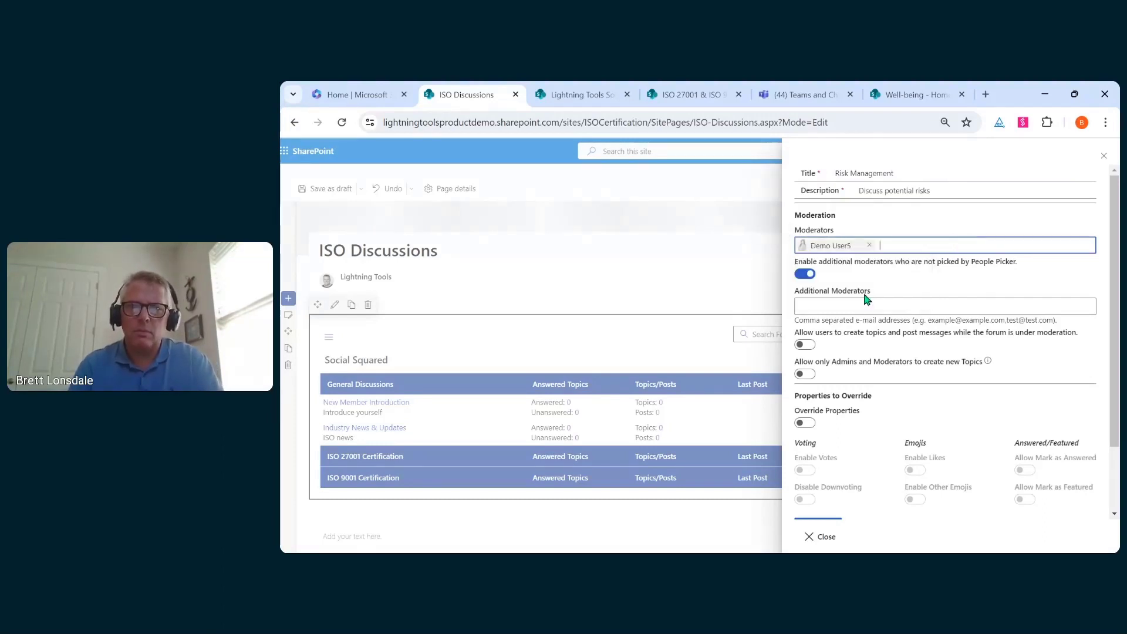
left_click(807, 275)
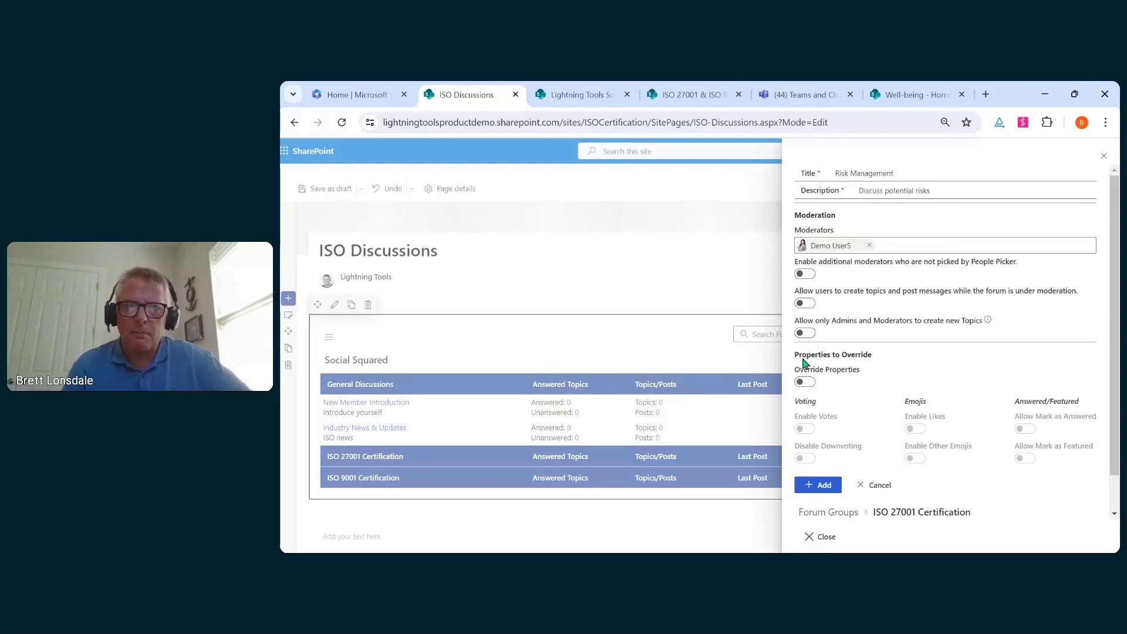
left_click(810, 307)
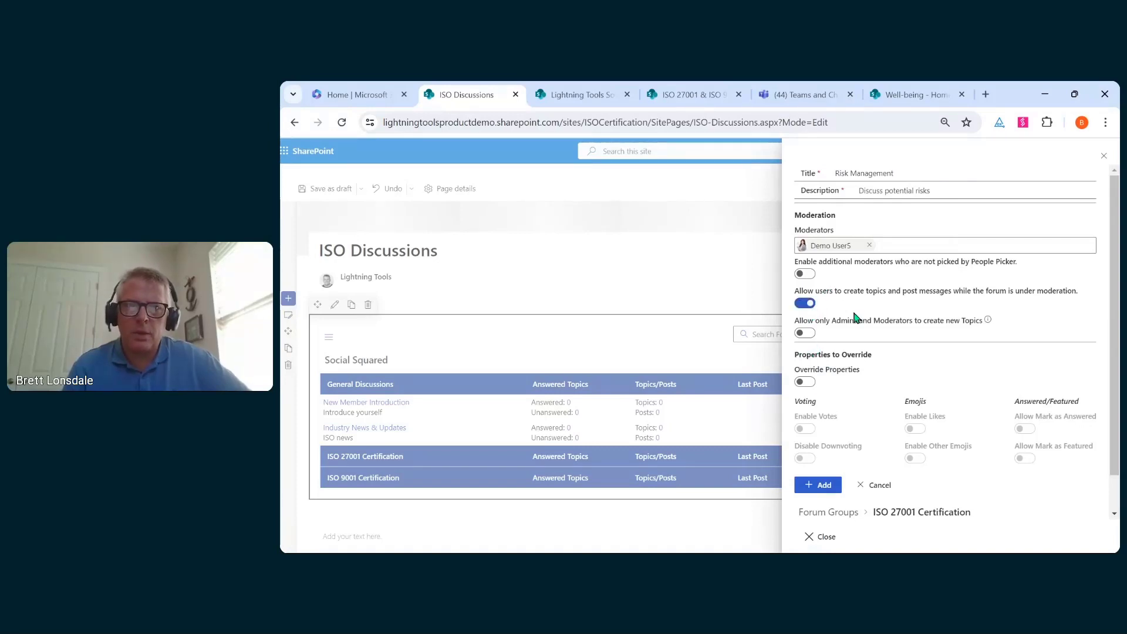
scroll(889, 397, "down", 1)
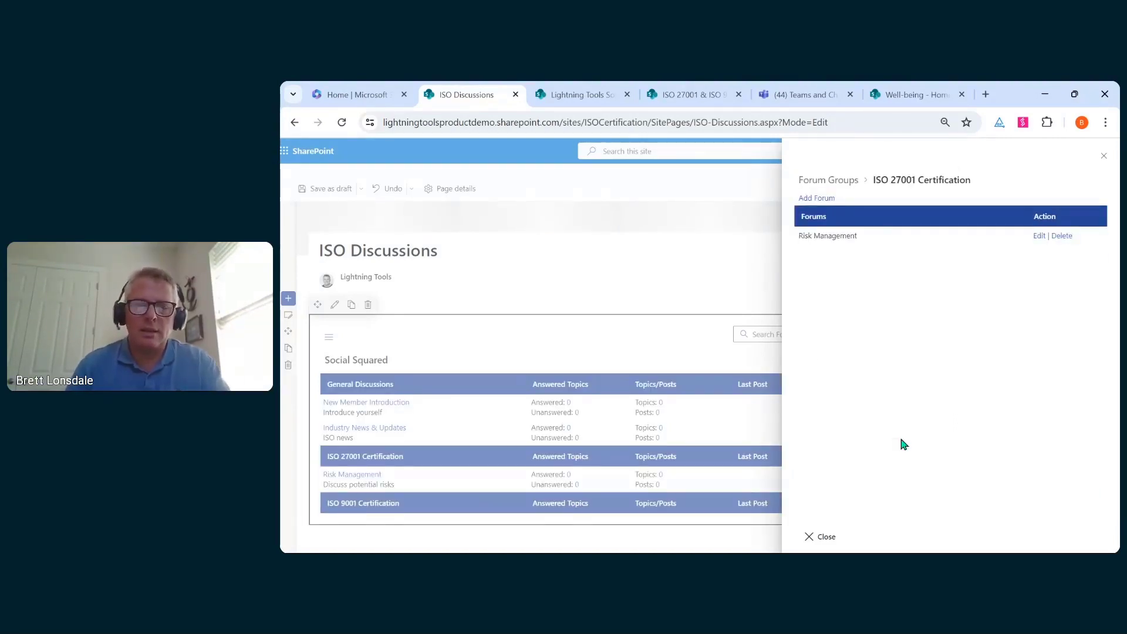
left_click(817, 538)
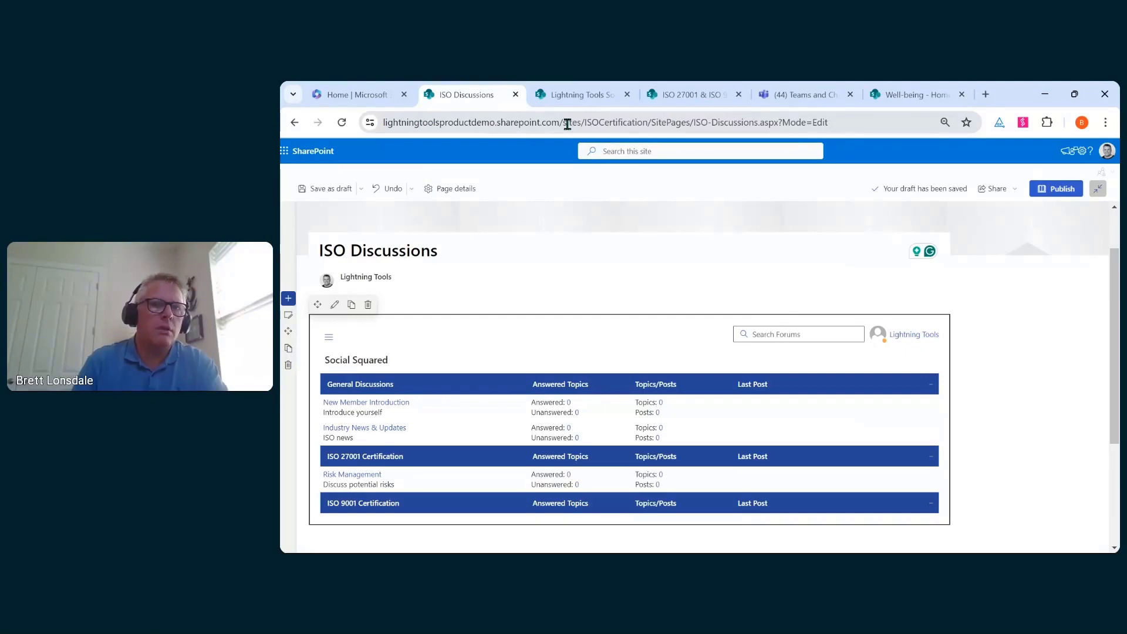
- Switch to the finished ISO 27001 & ISO 9001 Discussions page and examine its forum groups and the forums within them
left_click(579, 98)
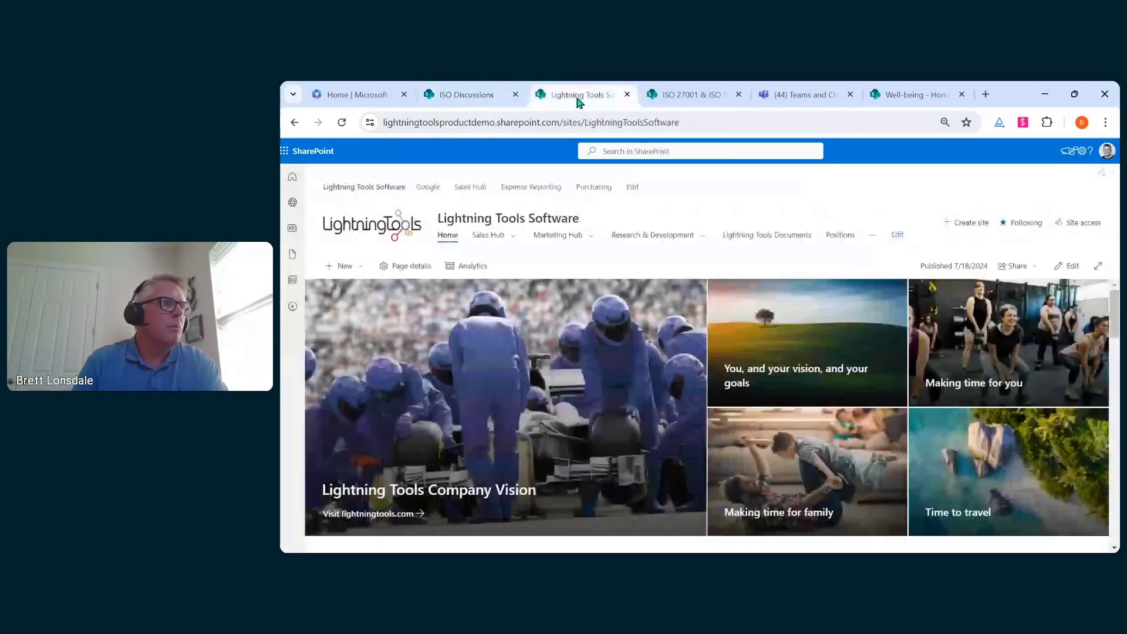
left_click(685, 97)
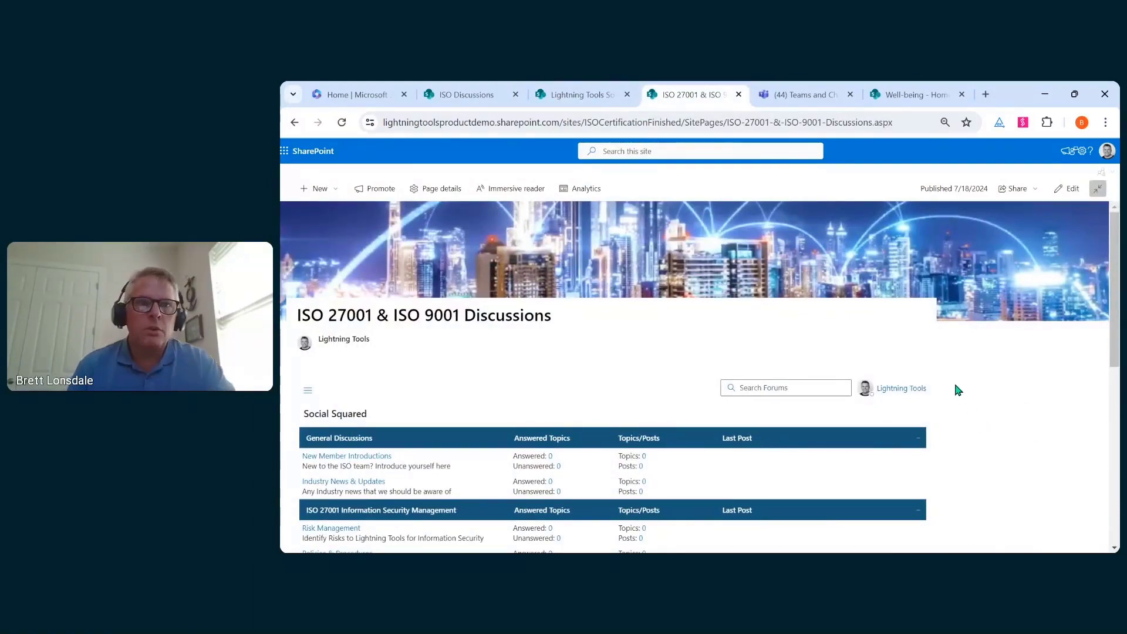
scroll(910, 375, "down", 2)
scroll(910, 366, "down", 1)
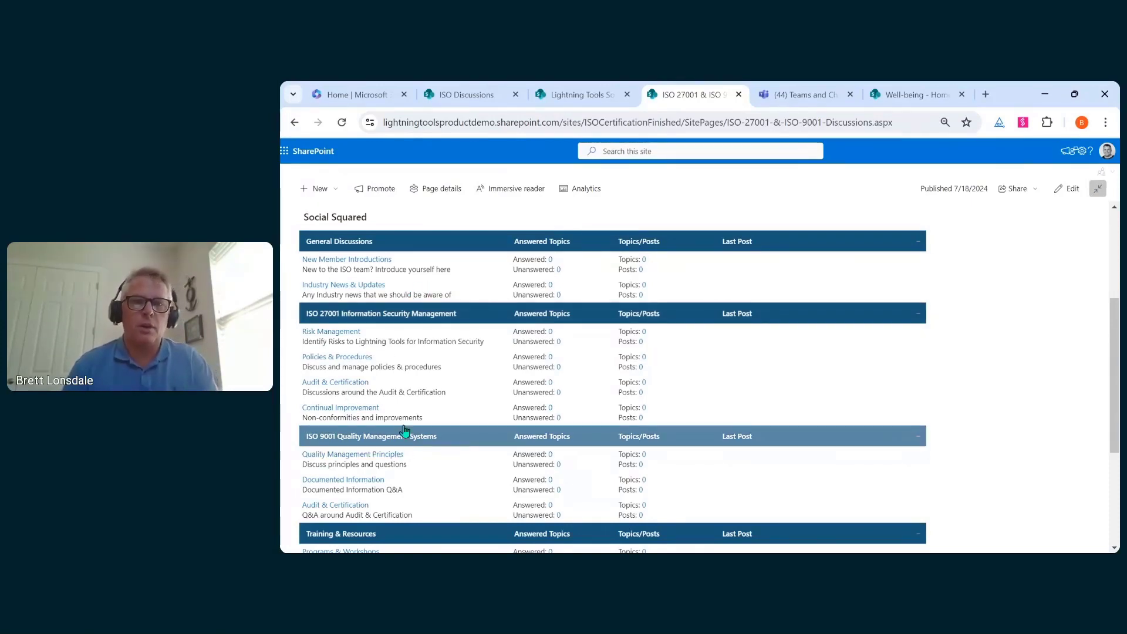
scroll(390, 423, "down", 3)
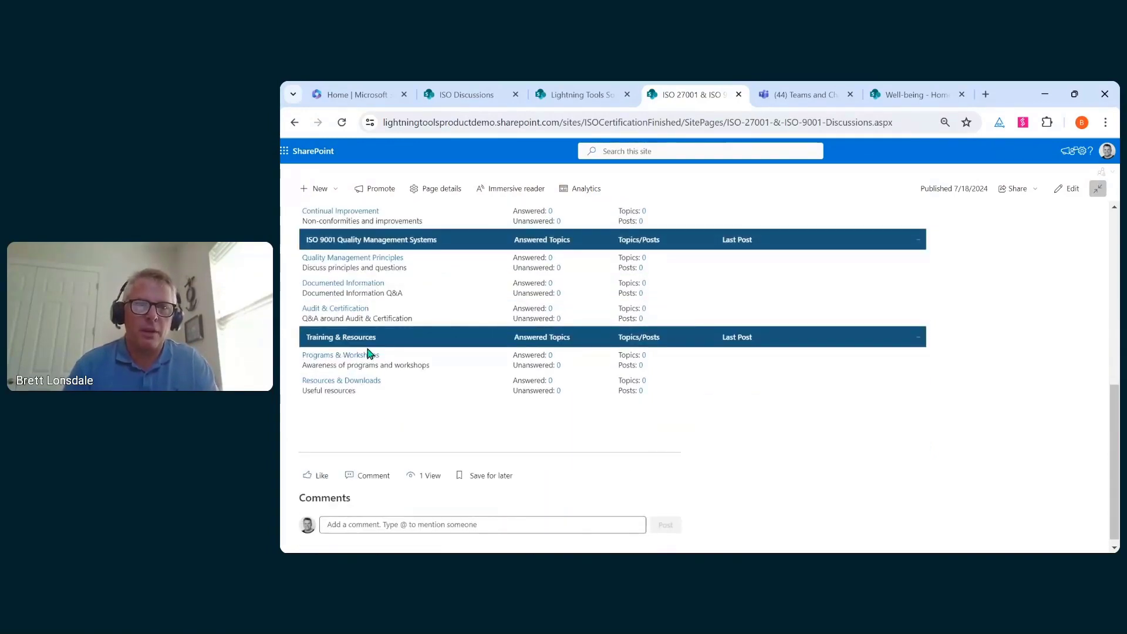
scroll(384, 352, "up", 3)
scroll(385, 349, "up", 1)
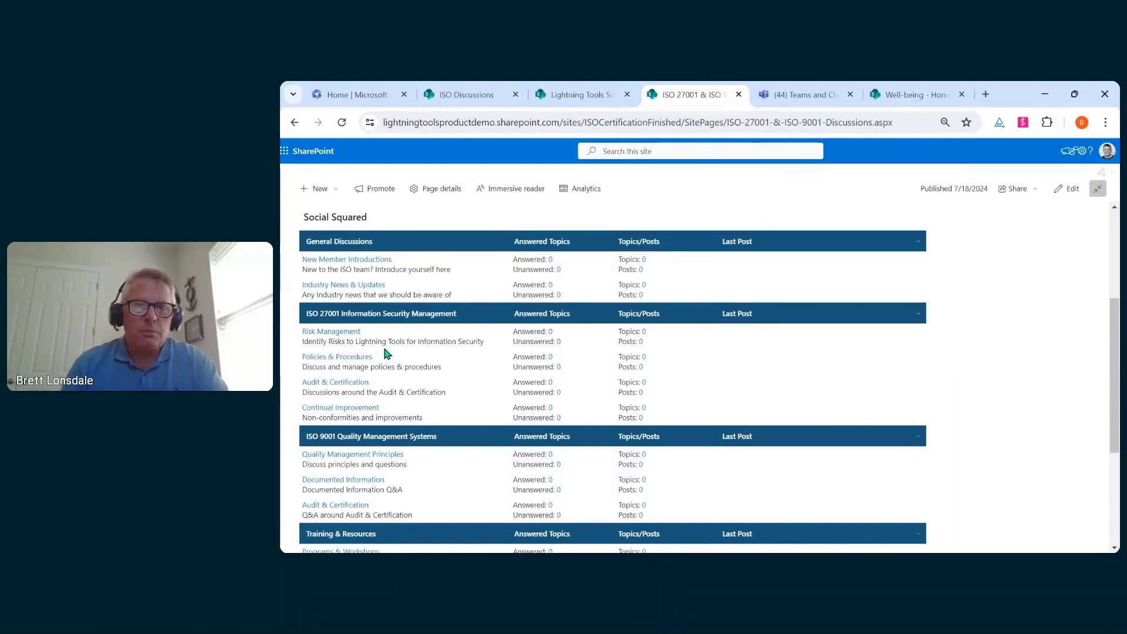
- Start a new topic in the Risk Management forum with the subject "Best Practices for gathering Risk Questions"
left_click(348, 332)
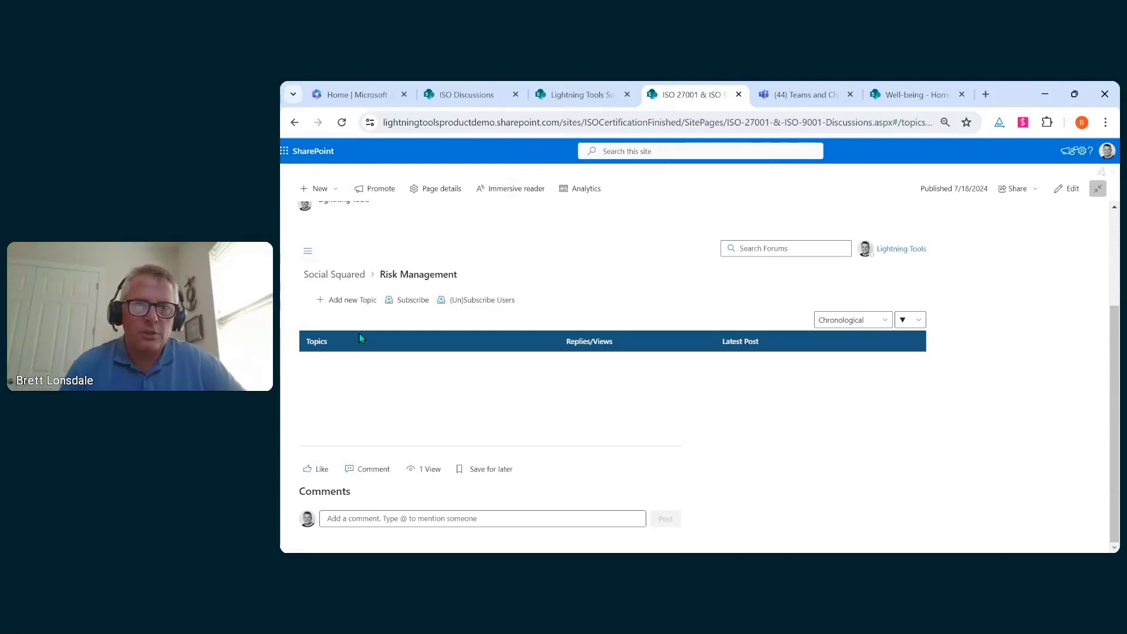
left_click(351, 305)
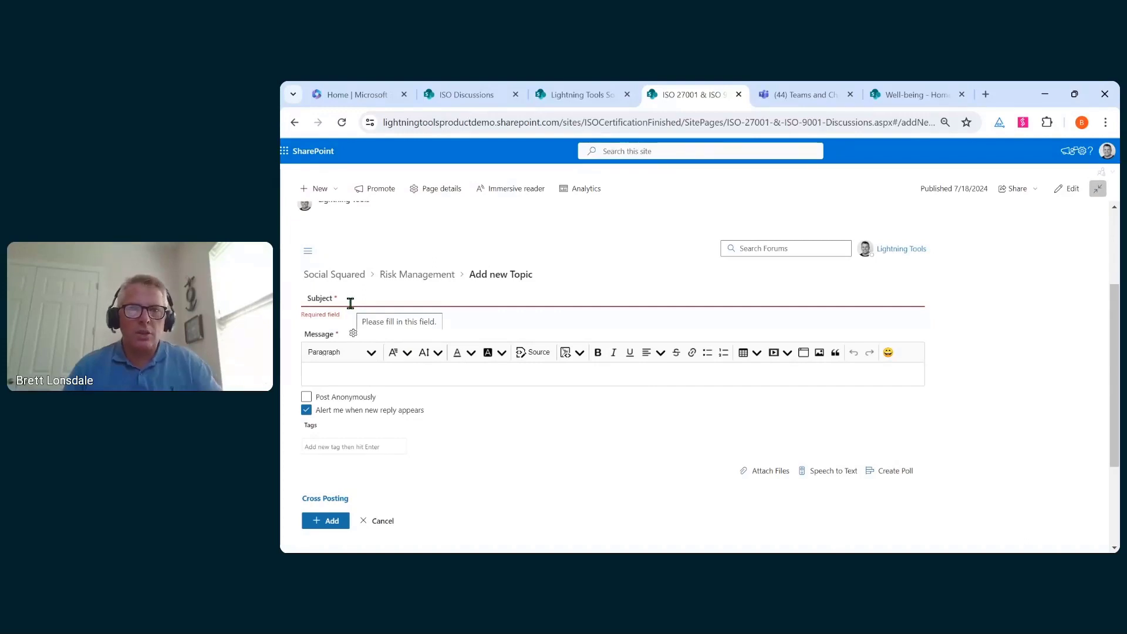
left_click(422, 293)
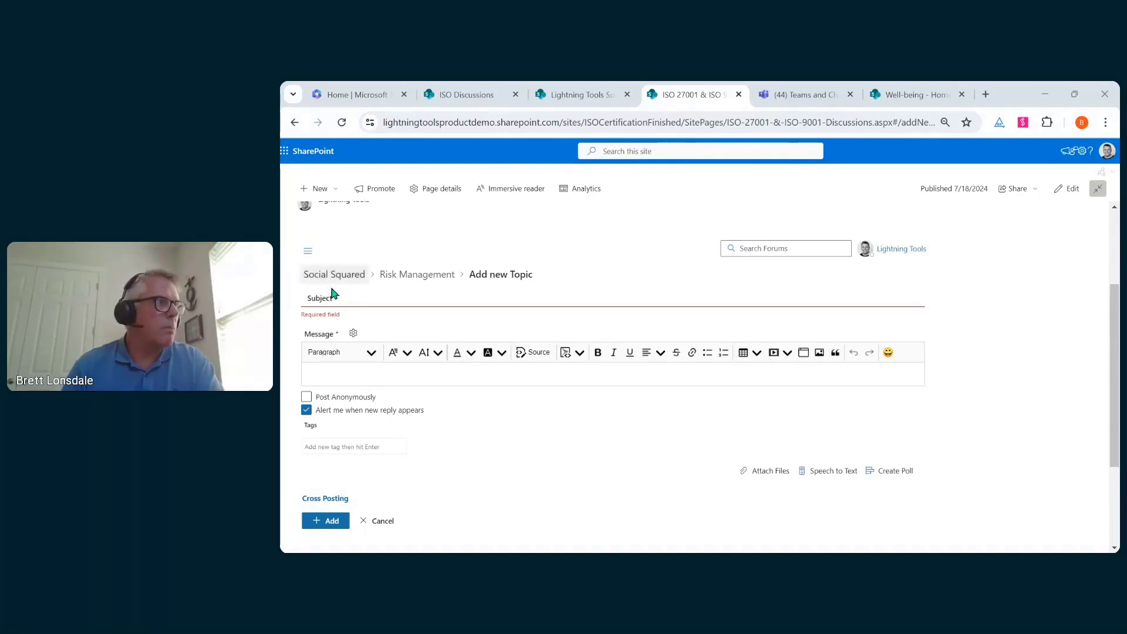
left_click(356, 304)
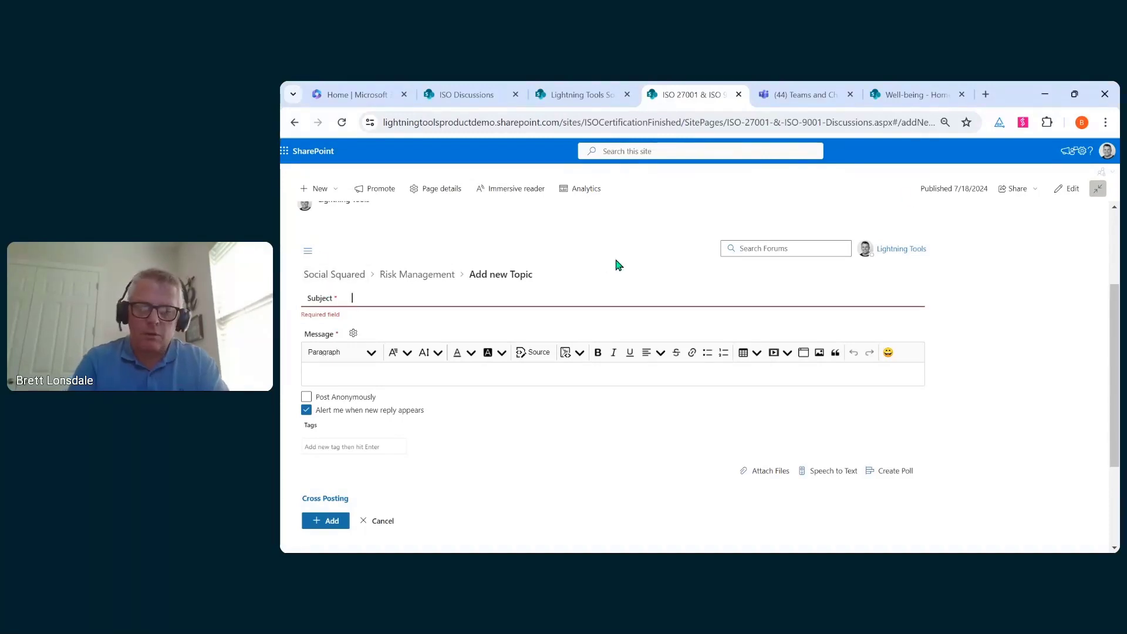
type("Best Pract")
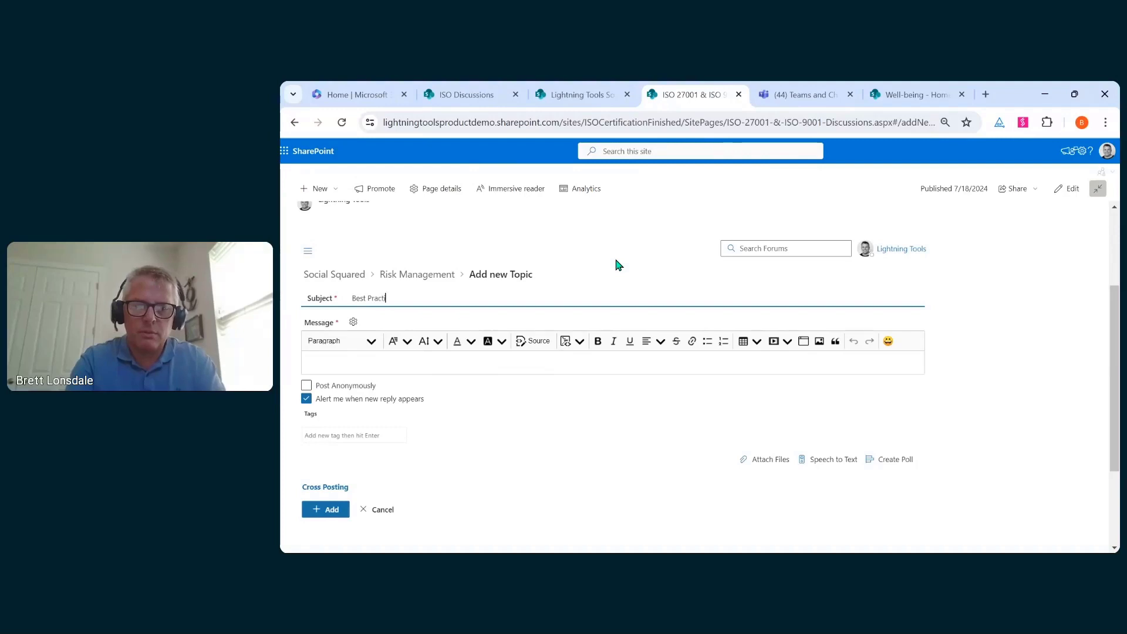
type("ices for gatehe")
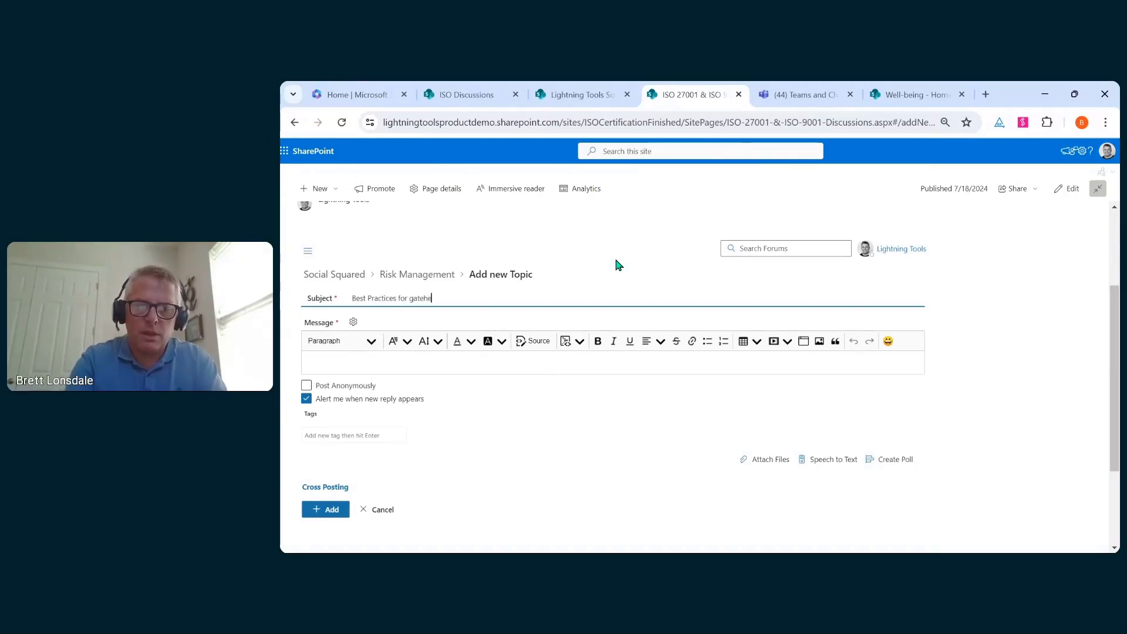
key("BackSpace")
key("BackSpace")
key("BackSpace")
key("BackSpace")
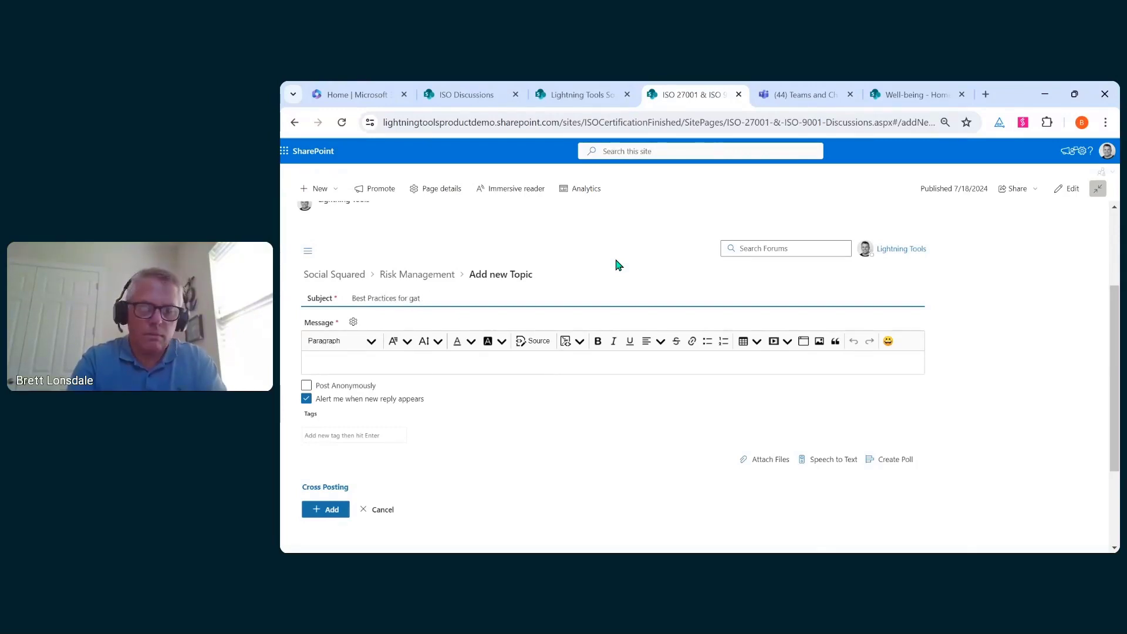
type("thering Risk")
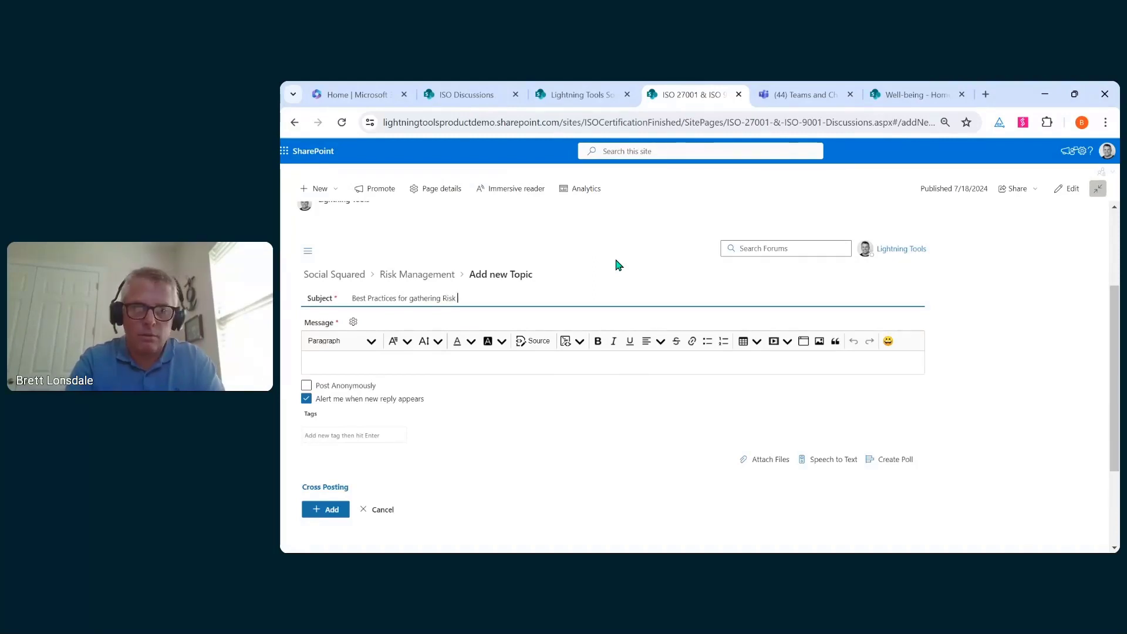
type(" Questio")
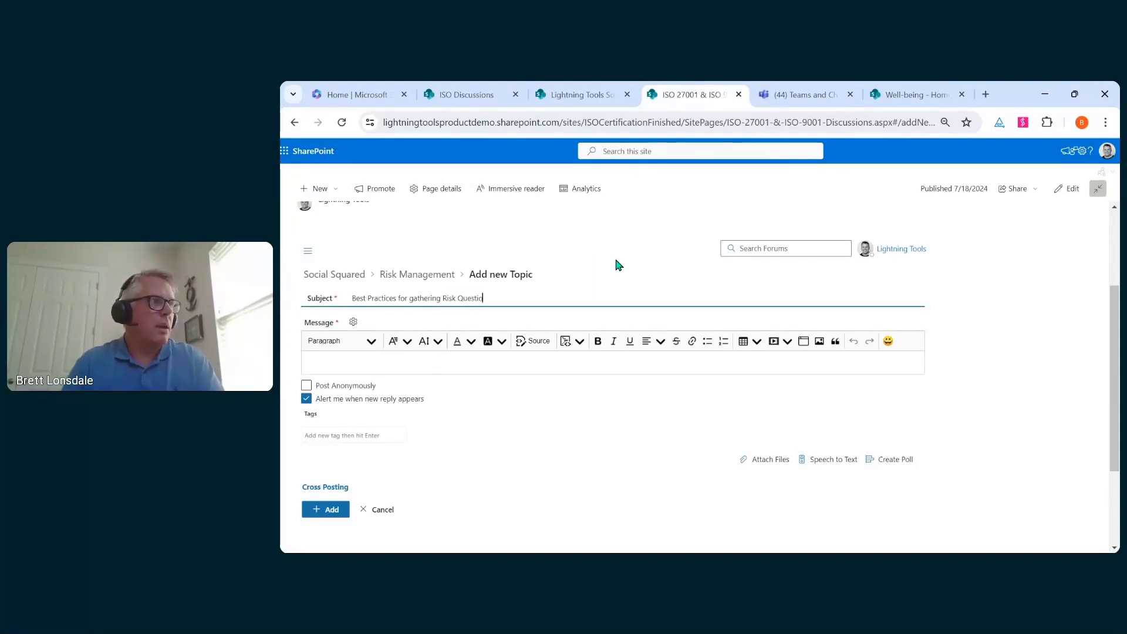
type("ns")
- Enter the message beginning "Hi everyone, I'm currently working on implementing ISO 27001", asking for risk assessment tips, and give its "ISO 27001" text a yellow background
left_click(553, 363)
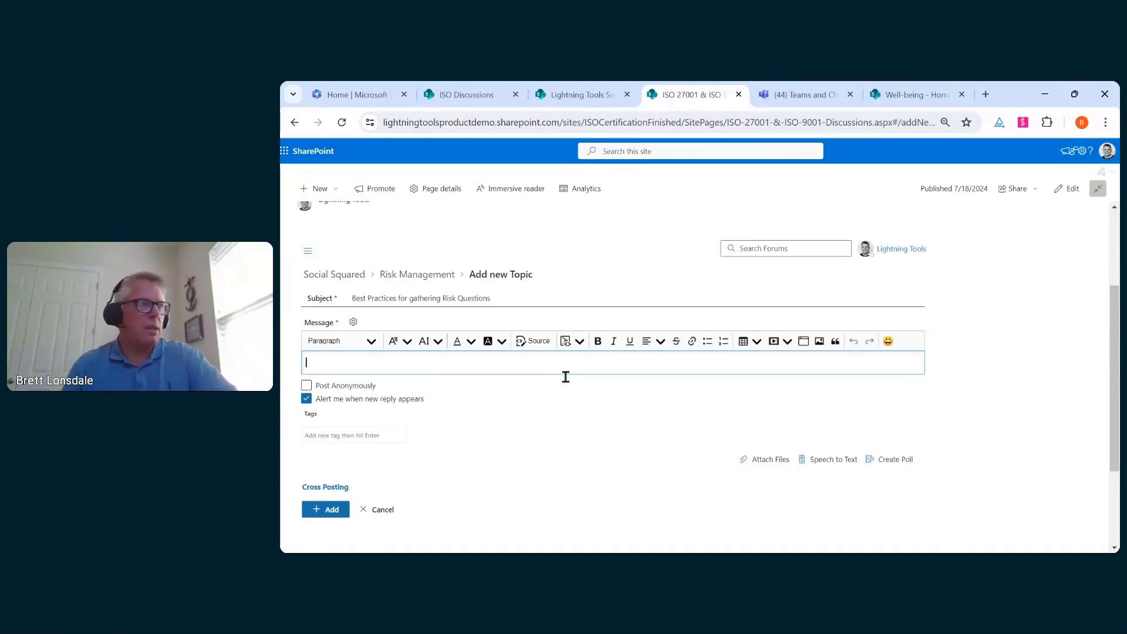
type("Hi everyone, I'm currently working on implementing ISO 27001 in my organization, and I've reached the stage where I need to conduct a risk assessment. I understand the basic concept, but I'm looking for some best practices to ensure that the process is thorough and effective. Could anyone share their experiences or tips on how to conduct a comprehensive risk assessment? Specifically, I'm interested in: Methods for identifying potential risks Approaches to evaluating the severity and likelihood of risks Tools or templates that can aid in the process Thanks in advance for your help!")
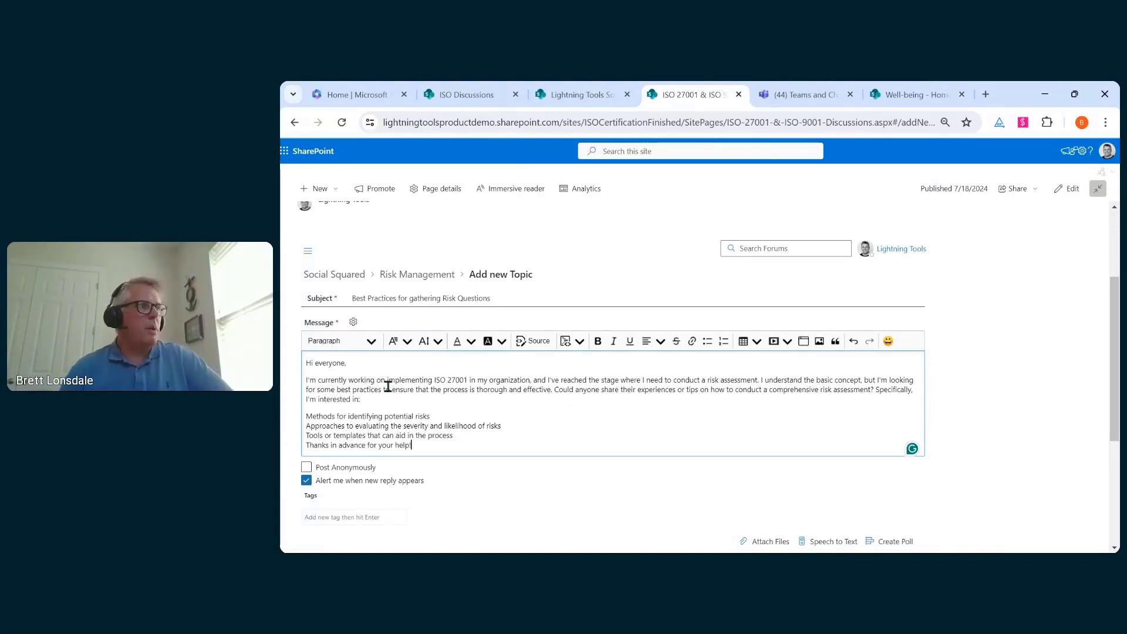
left_click_drag(468, 380, 434, 380)
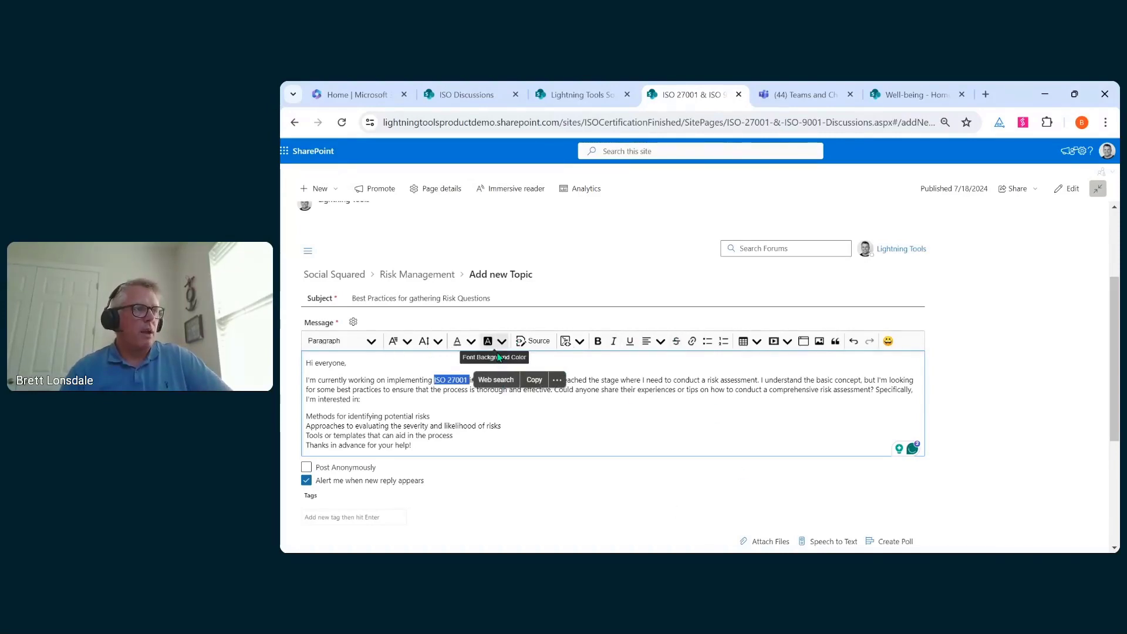
left_click(509, 347)
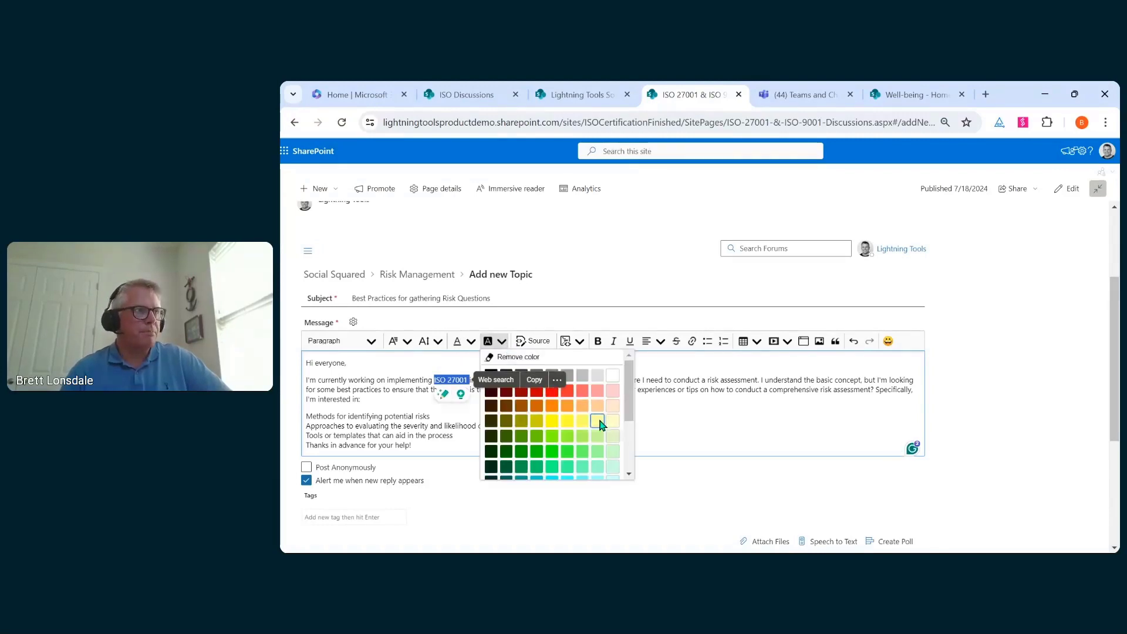
left_click(622, 411)
left_click(704, 404)
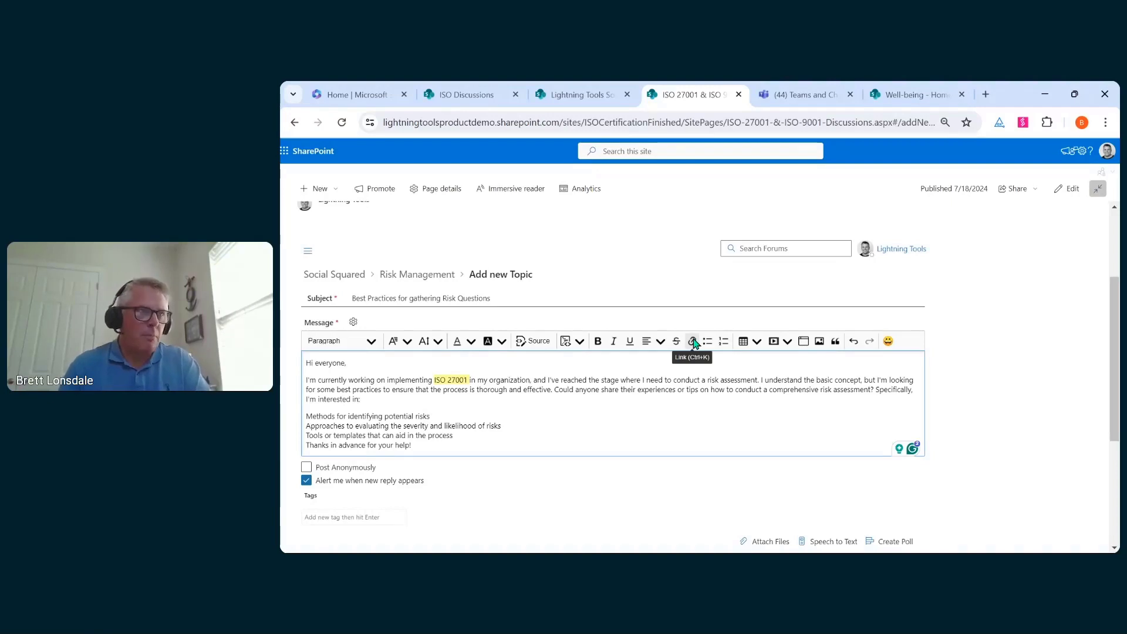
left_click(791, 346)
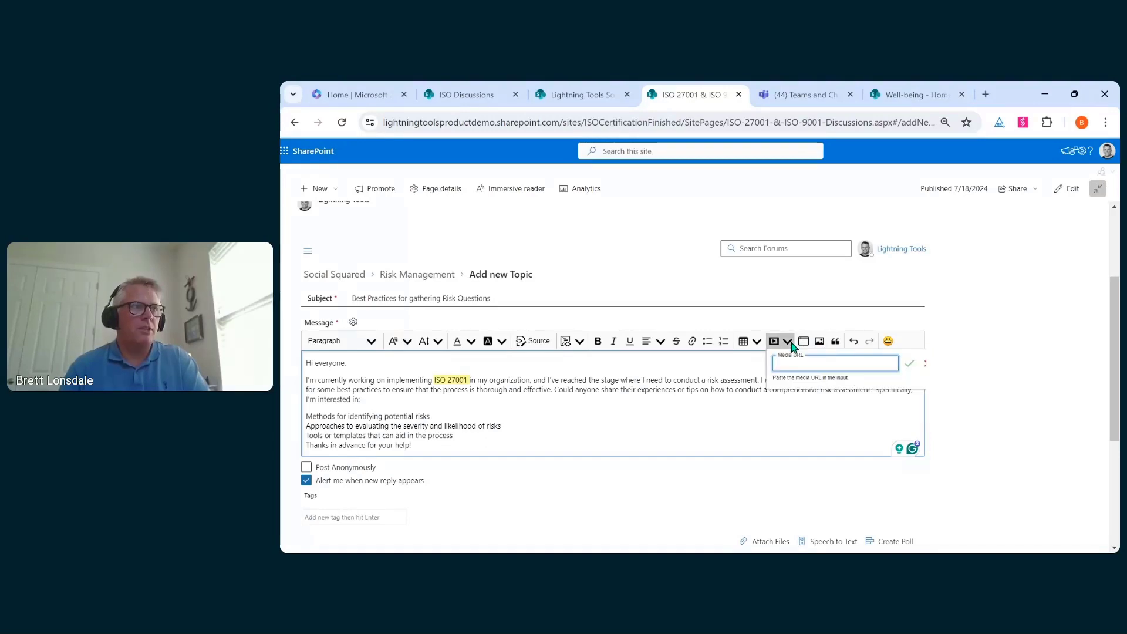
left_click(763, 418)
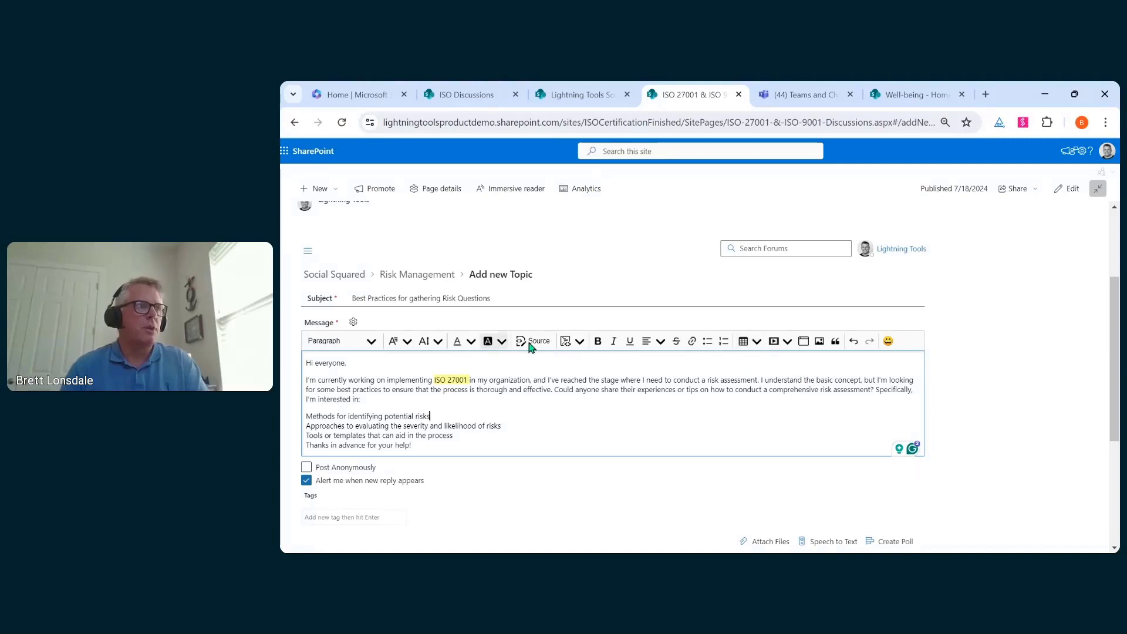
- View the syntax highlighting languages and turn off Syntax Highlighting in the message editor's toolbar customization
left_click(580, 341)
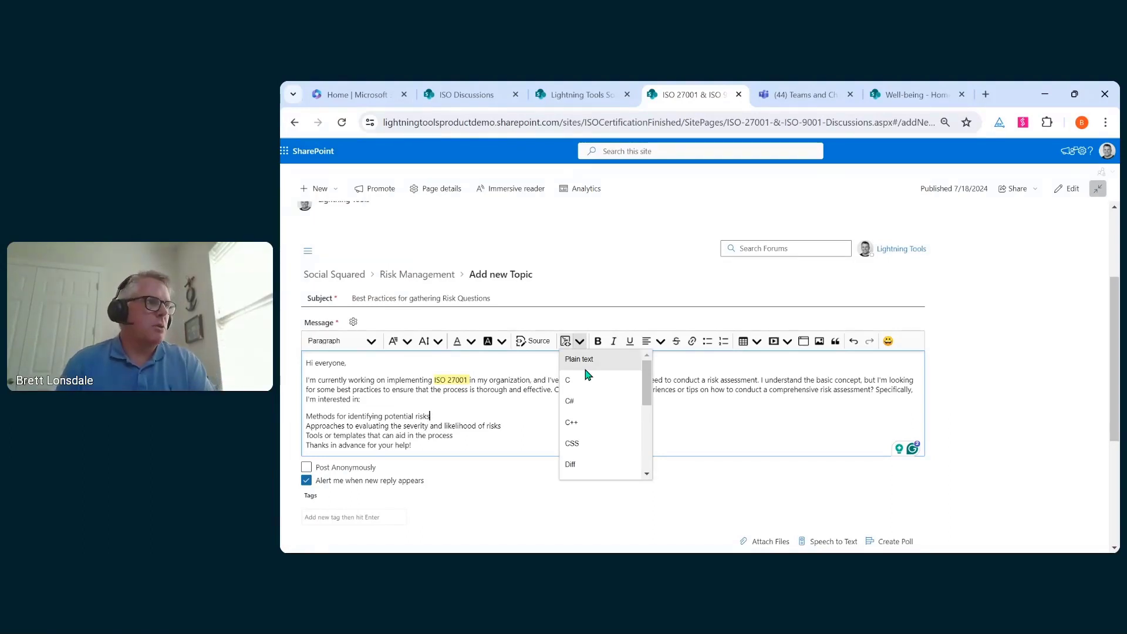
left_click(753, 407)
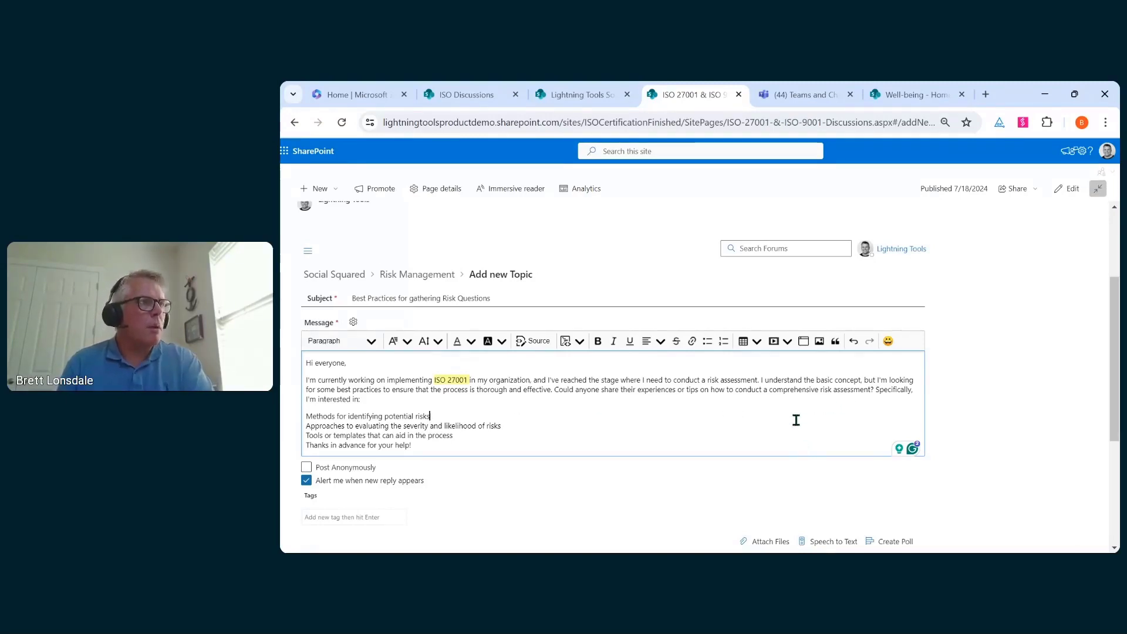
left_click(354, 322)
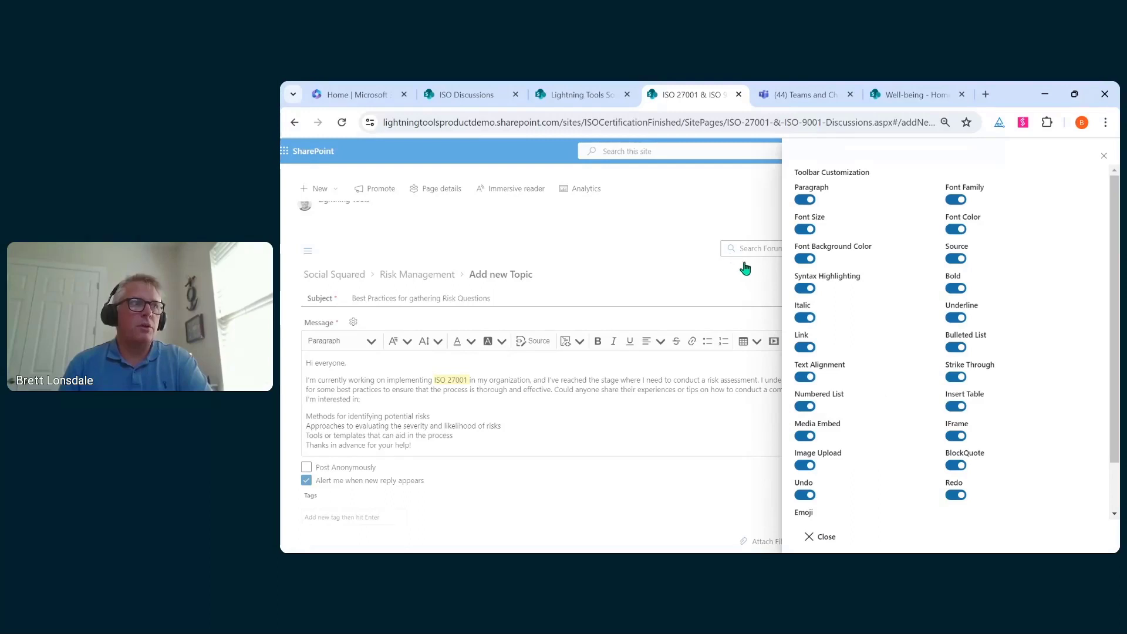
left_click(804, 288)
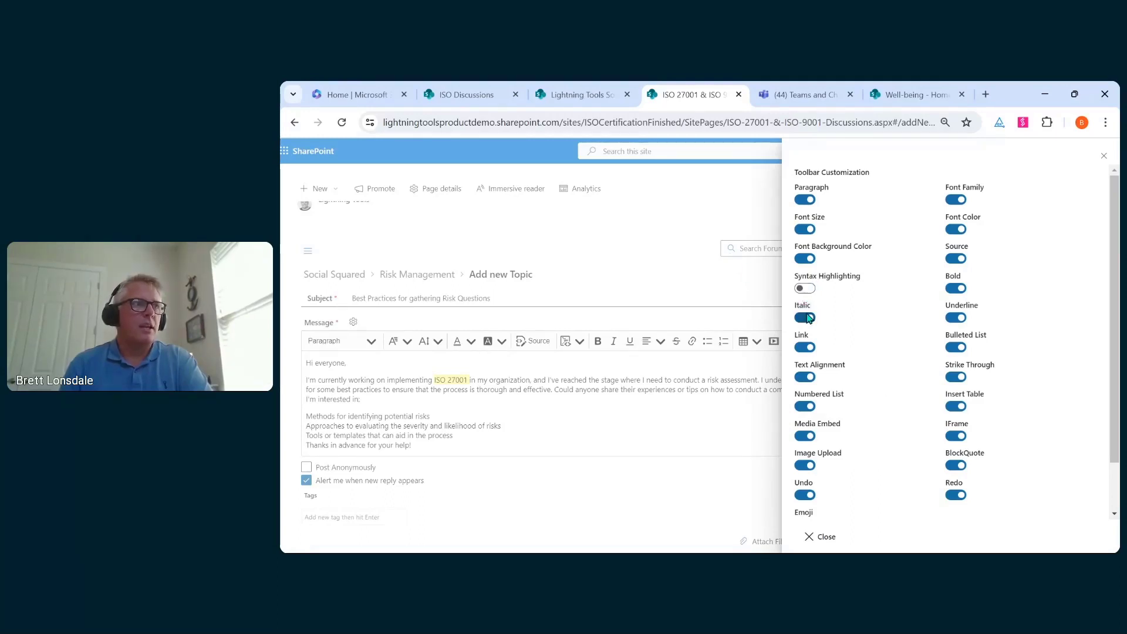
left_click(827, 536)
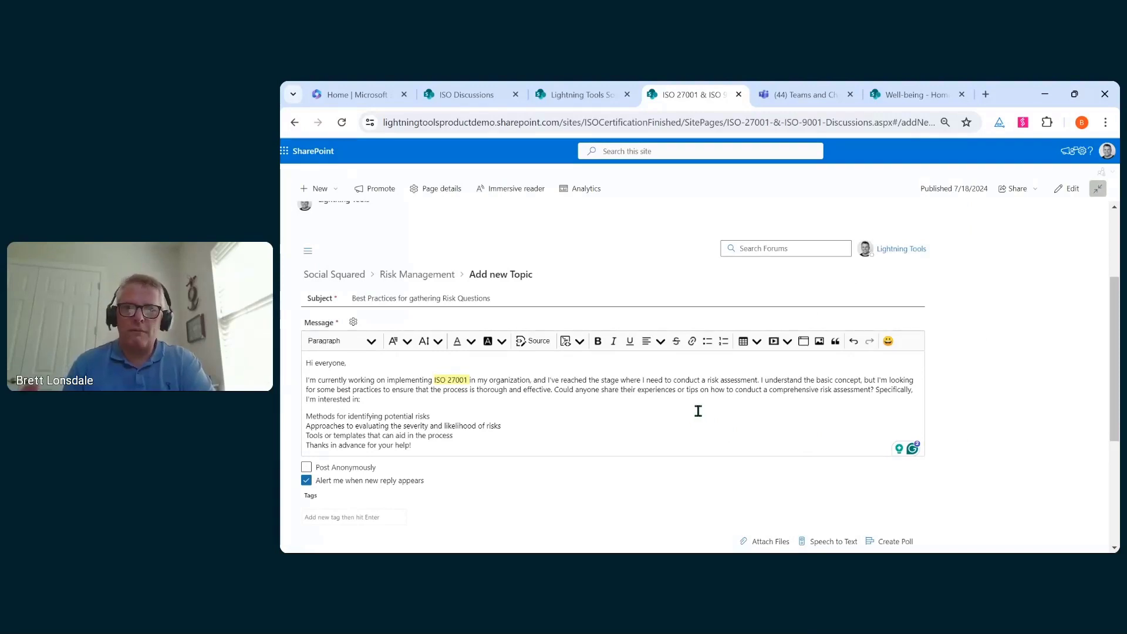
- Add the tags "ISO27001" and "Risk MAnagement" to the new topic
scroll(698, 411, "down", 3)
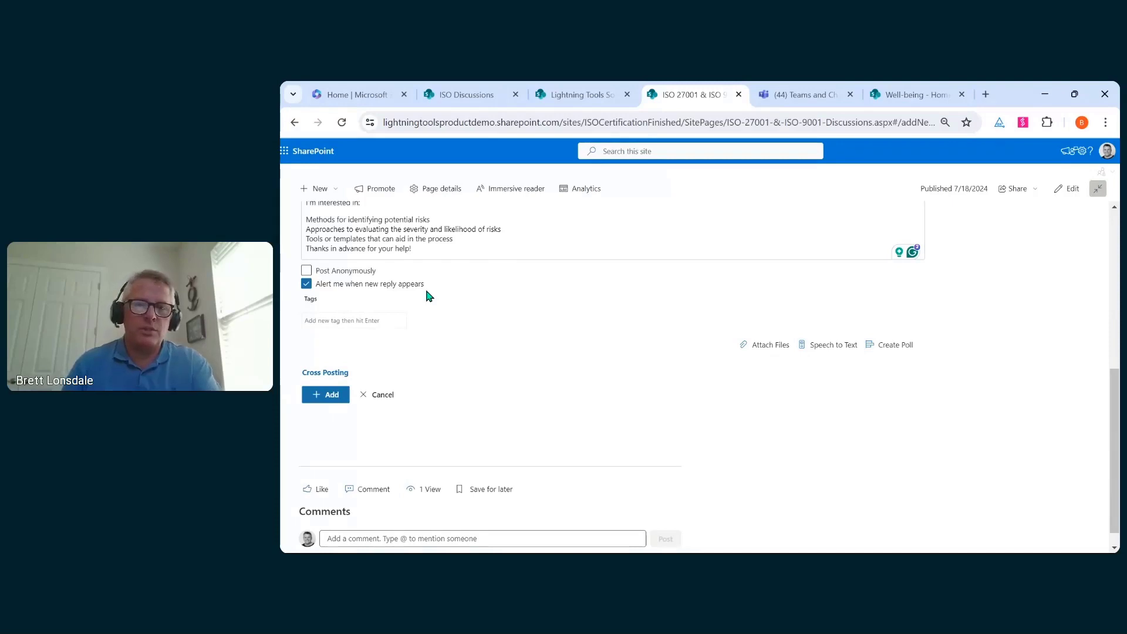
left_click(368, 321)
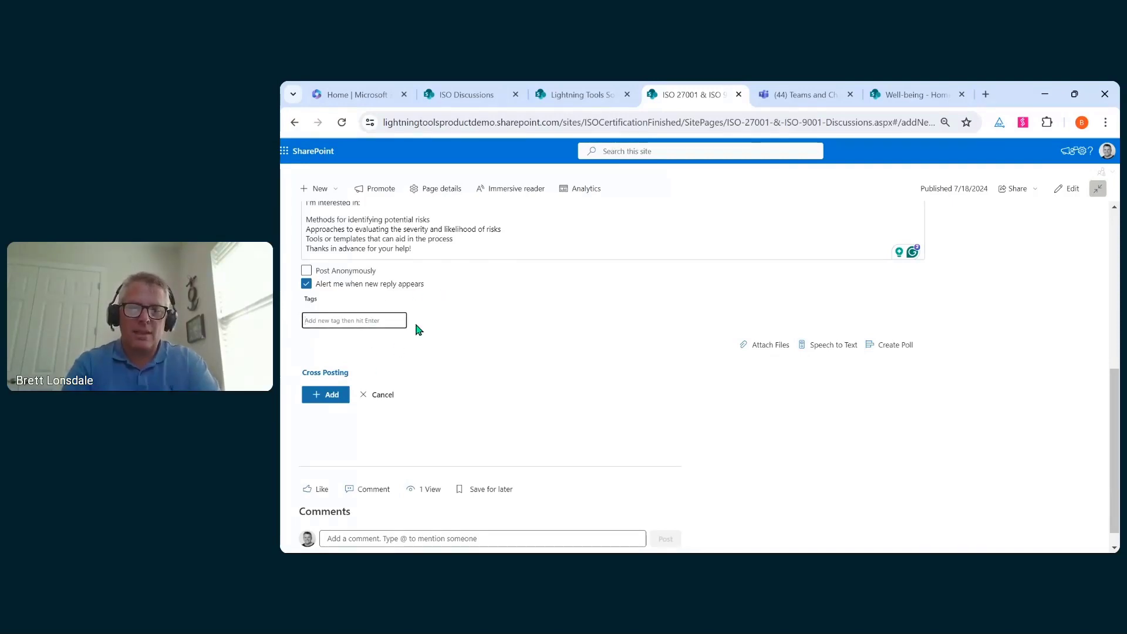
type("ISO27001")
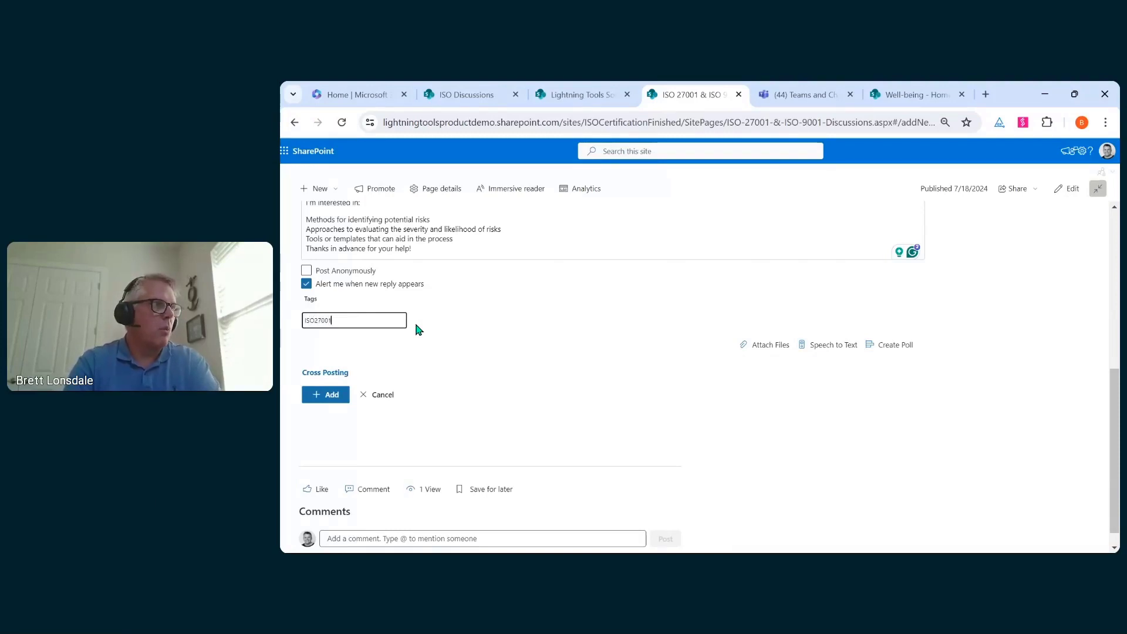
key("Return")
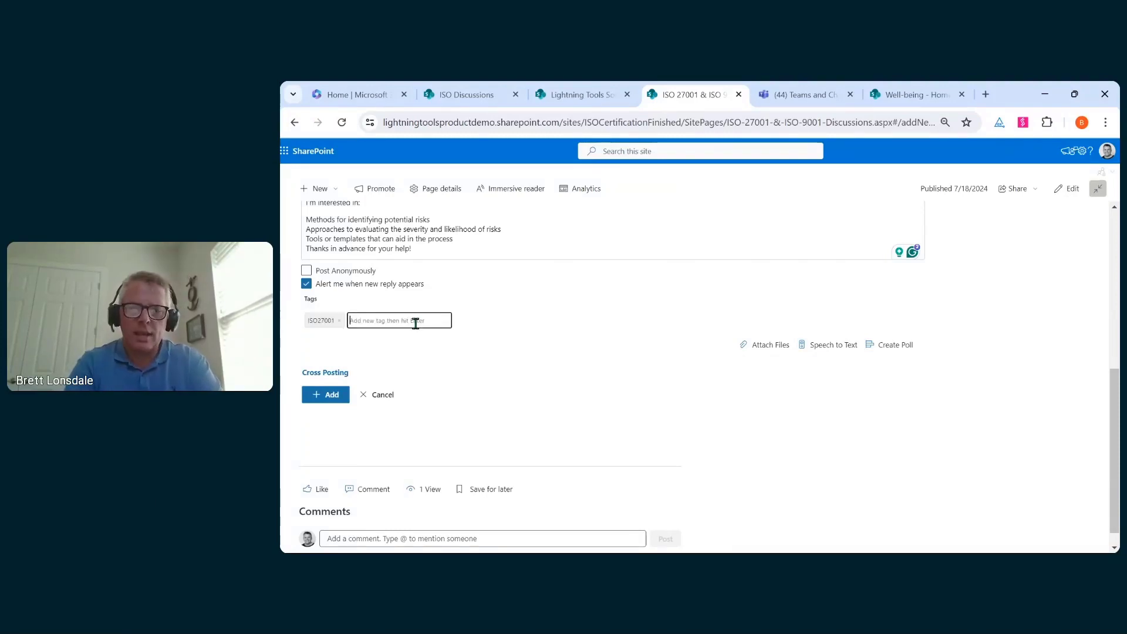
type("Risk MAna")
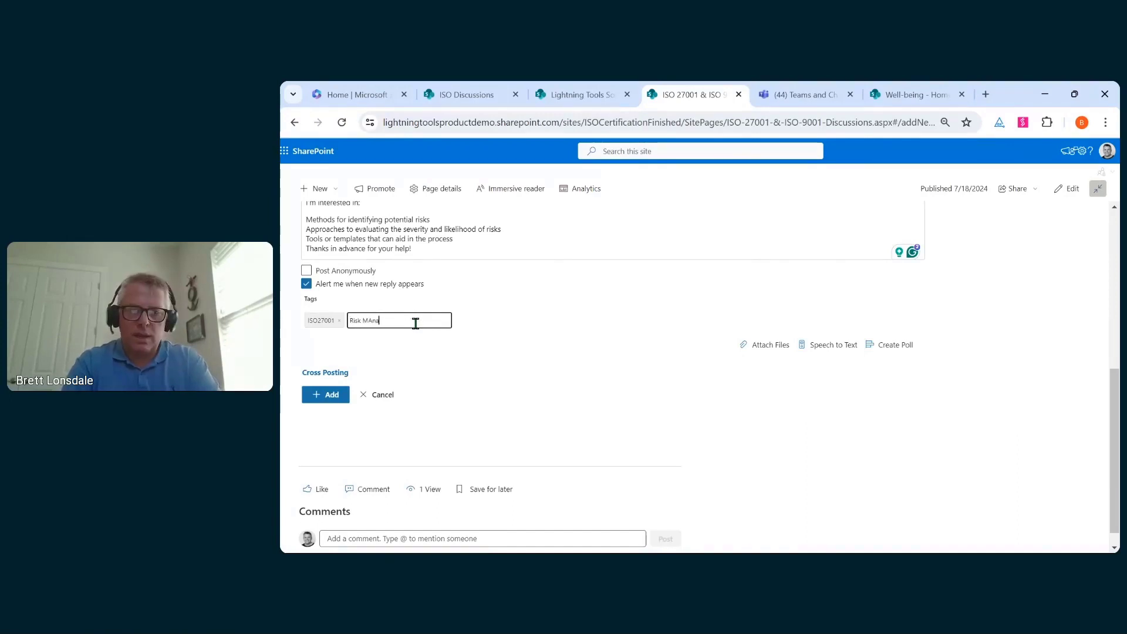
type("gement")
key("Return")
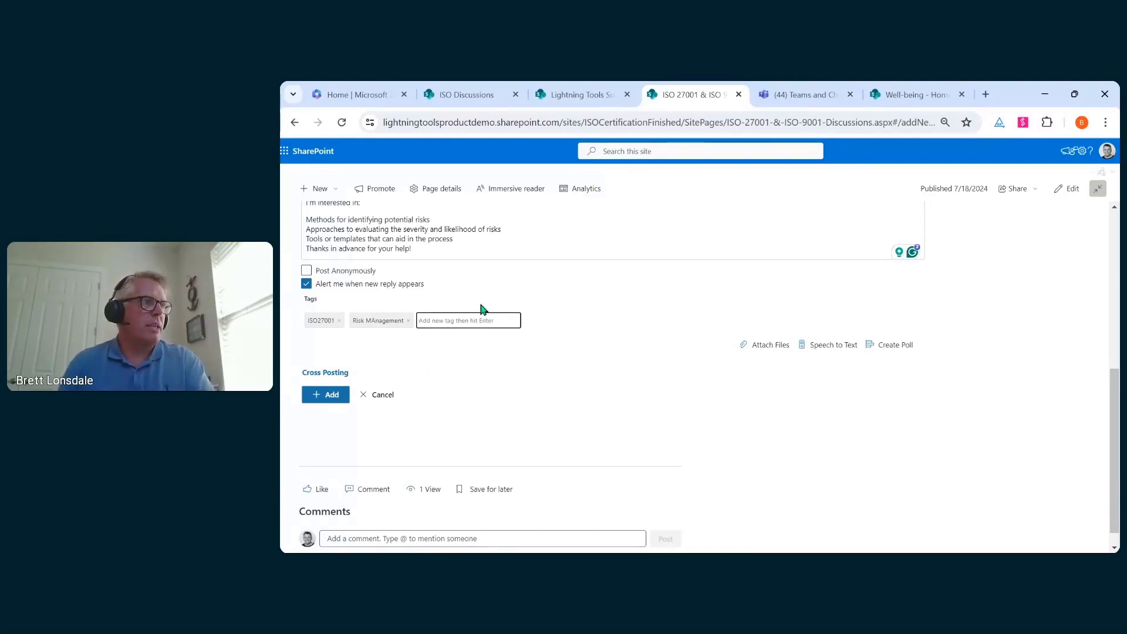
- Cross-post the topic to the Quality Management Principles forum, add it, and return to the Social Squared forum overview
scroll(466, 369, "up", 3)
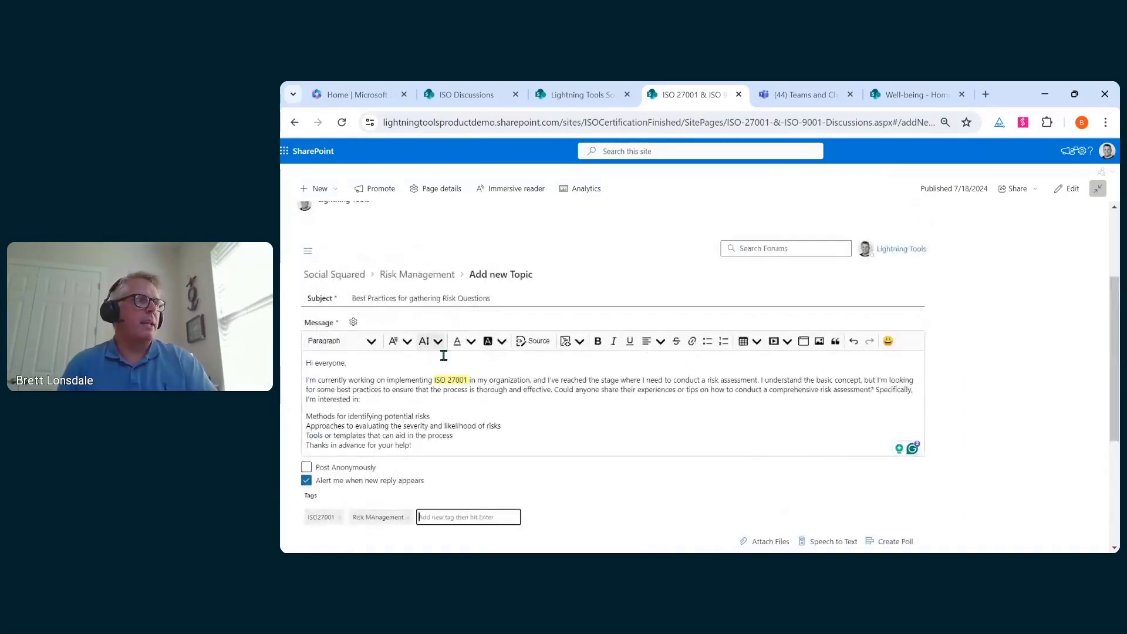
scroll(423, 364, "down", 3)
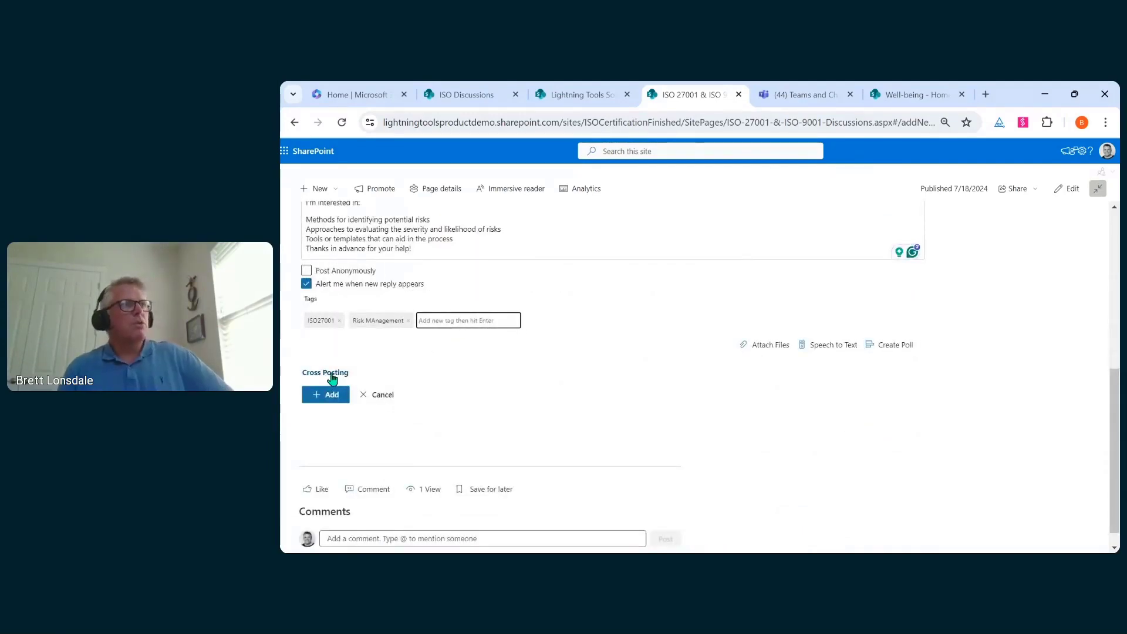
scroll(427, 375, "up", 3)
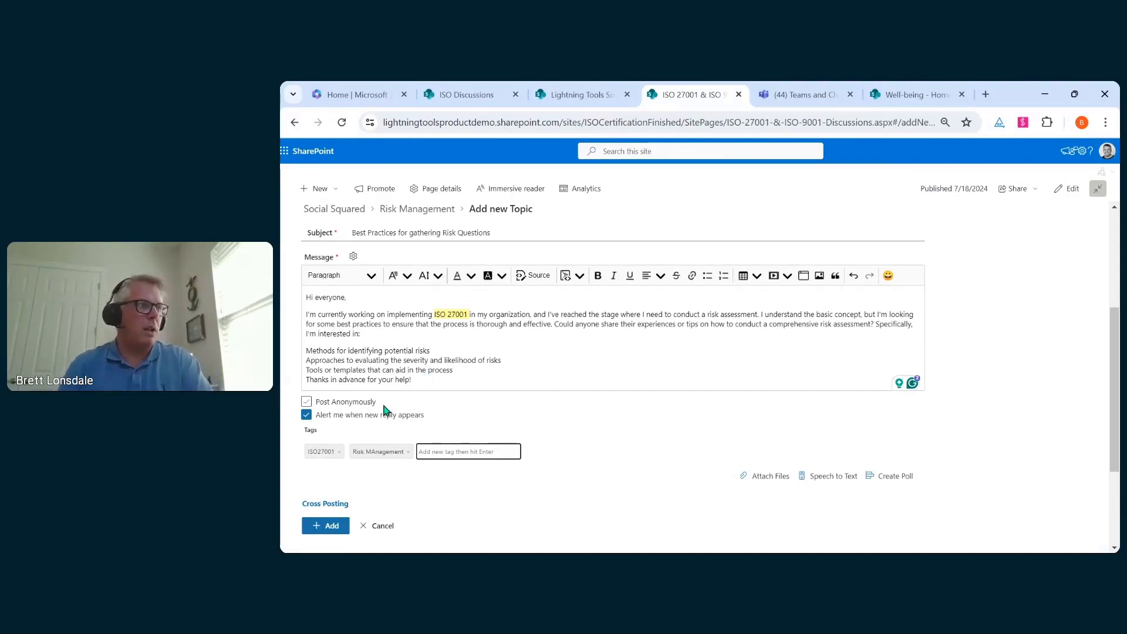
left_click(329, 508)
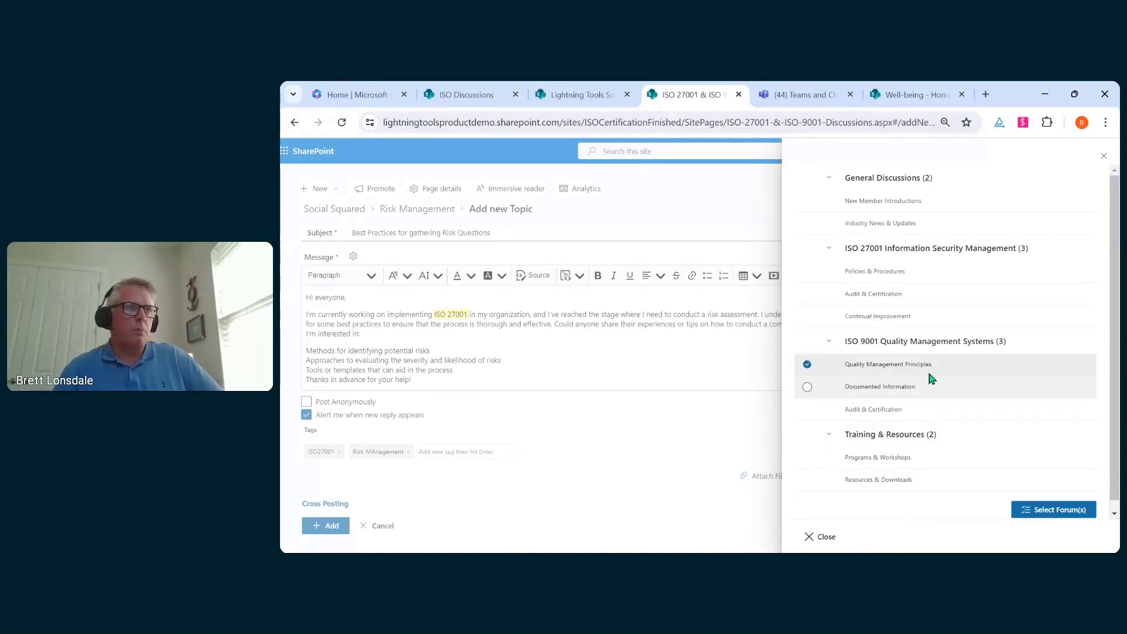
left_click(892, 370)
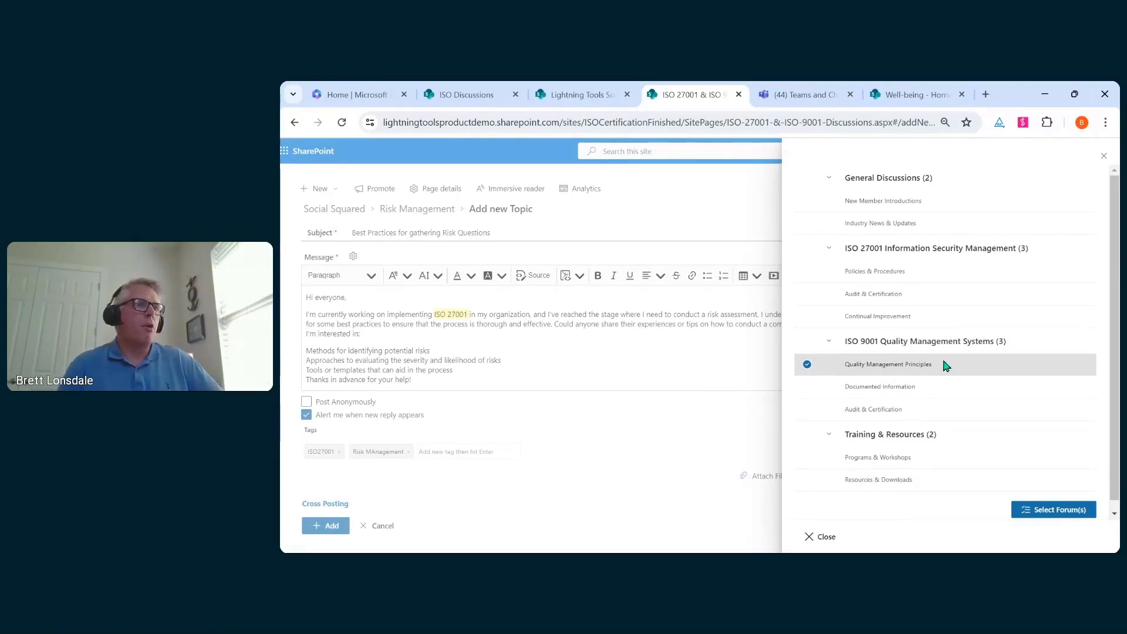
left_click(1065, 511)
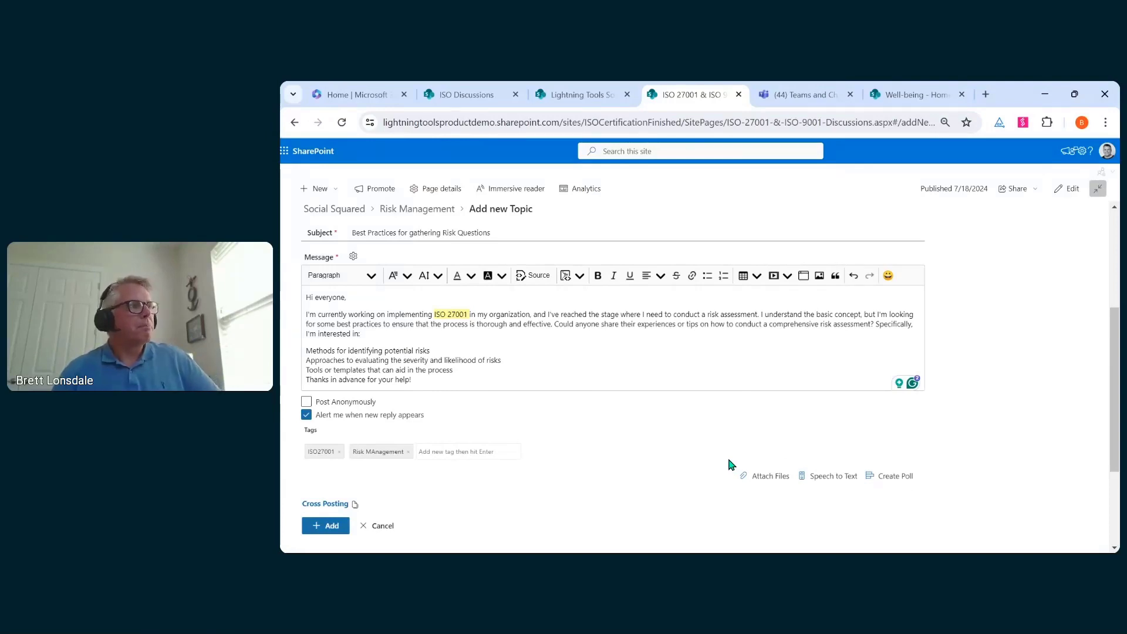
left_click(326, 526)
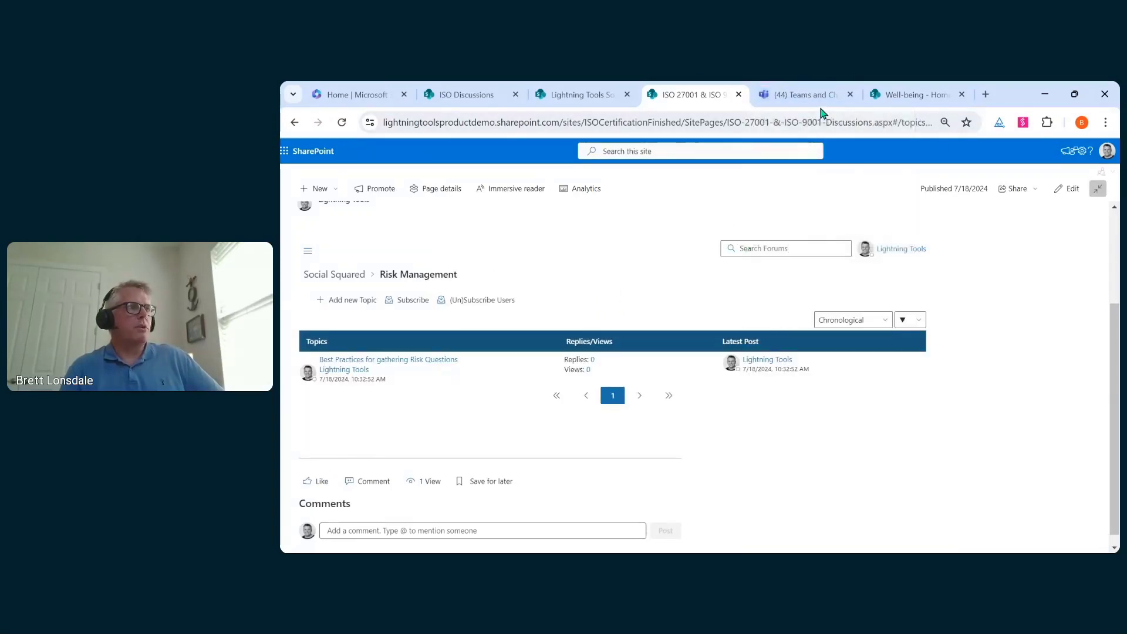
left_click(338, 275)
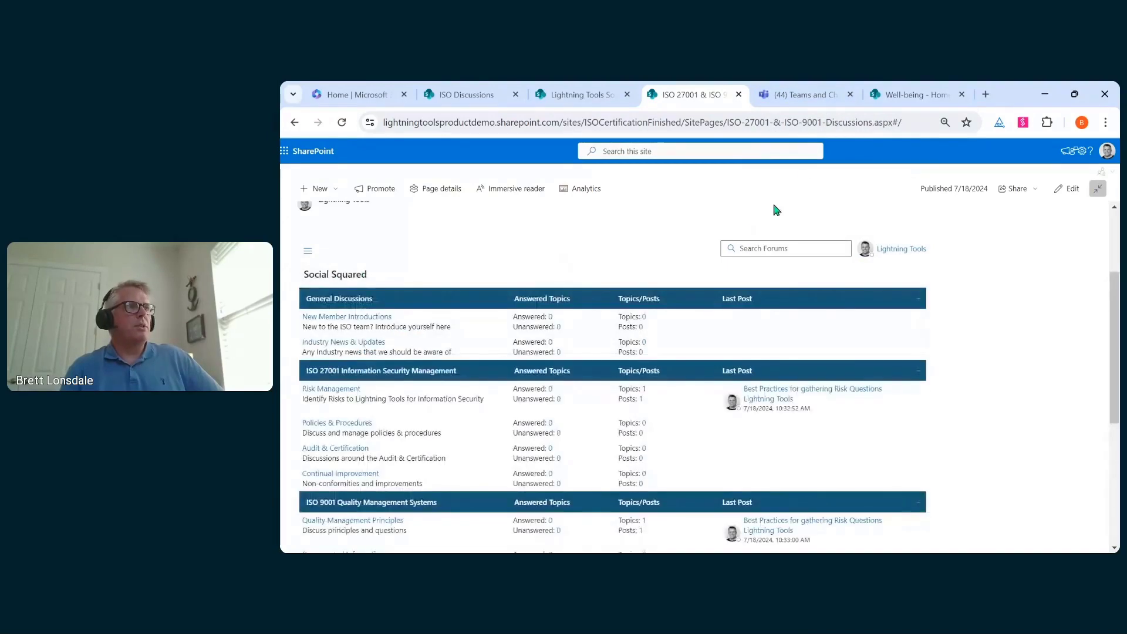
- Switch to Microsoft Teams, reload it, and show the Social Squared Forums of the ISO Certification Finished team's General channel without the settings pane
left_click(808, 100)
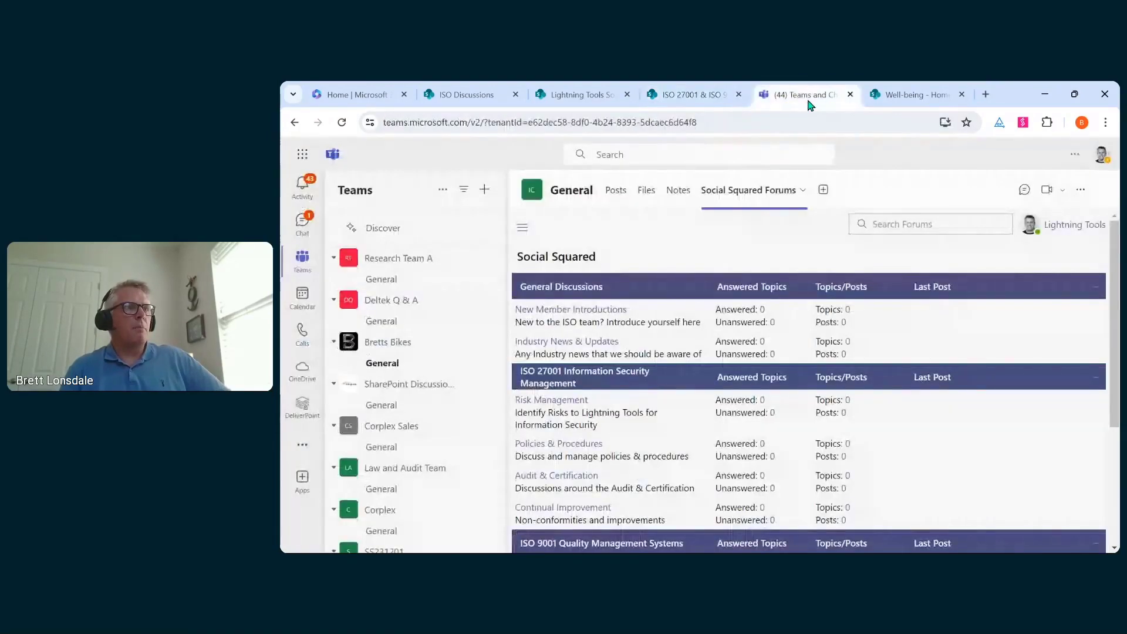
right_click(760, 240)
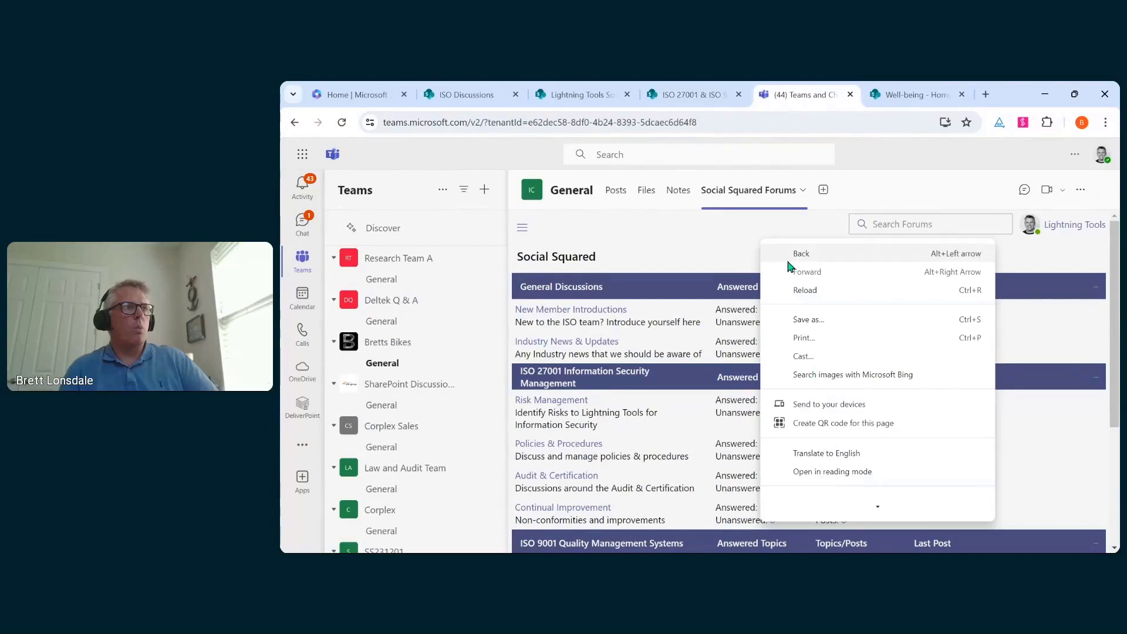
left_click(814, 295)
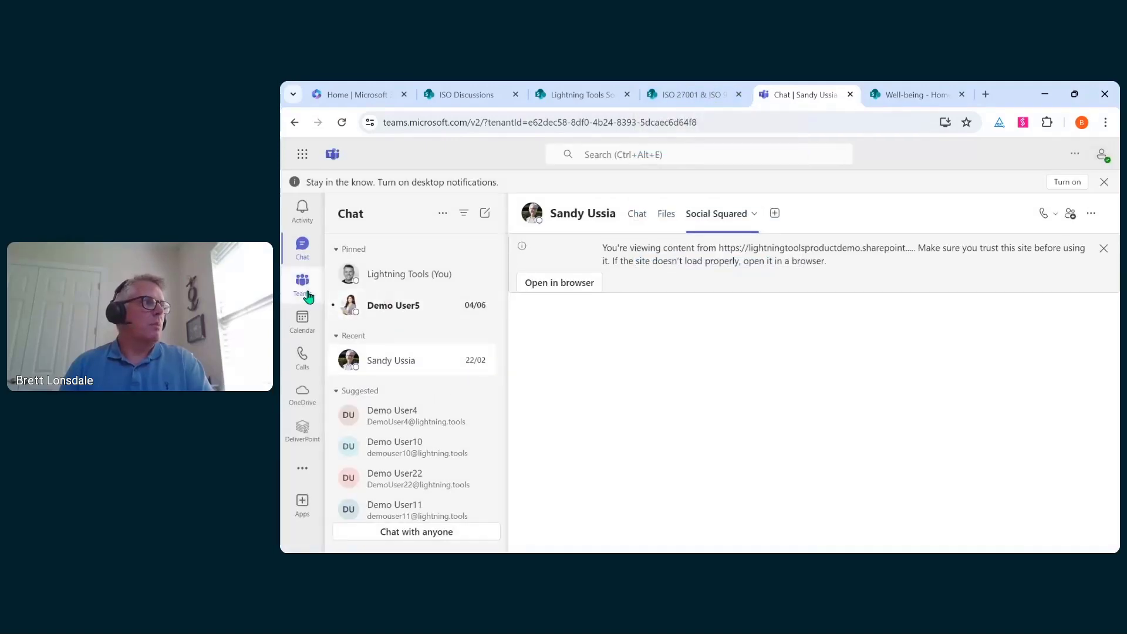
left_click(302, 284)
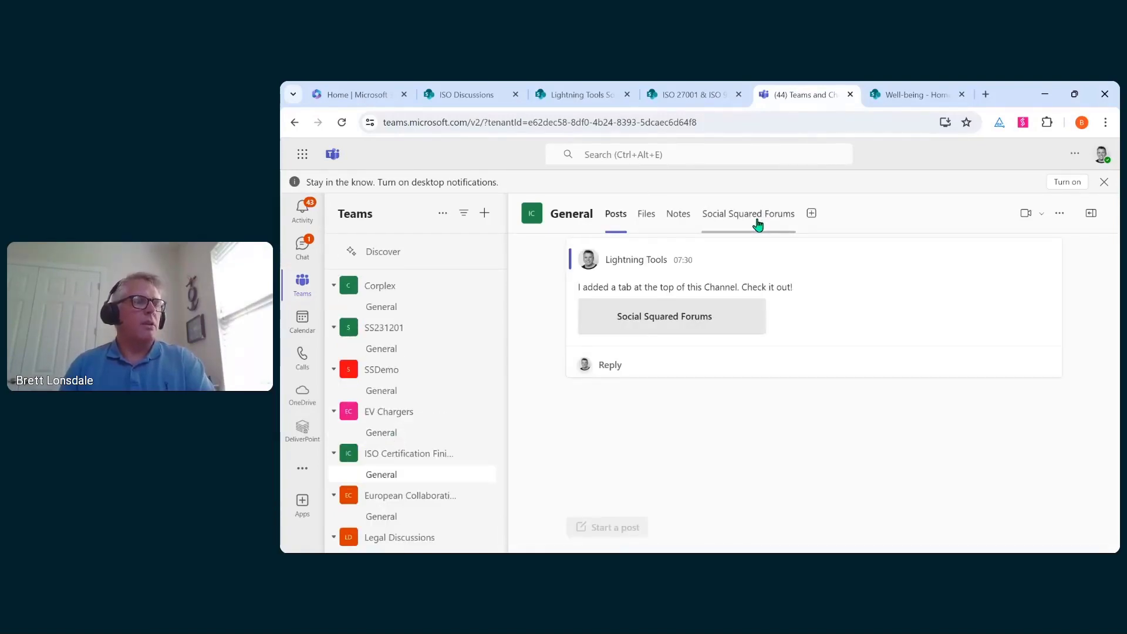
left_click(758, 225)
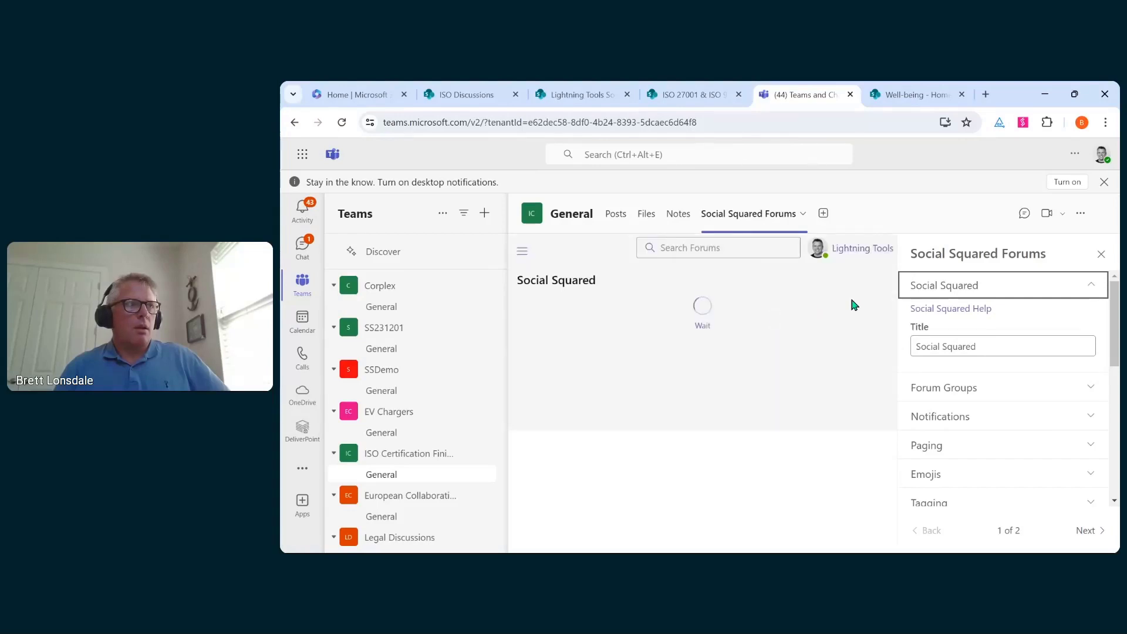
left_click(1096, 256)
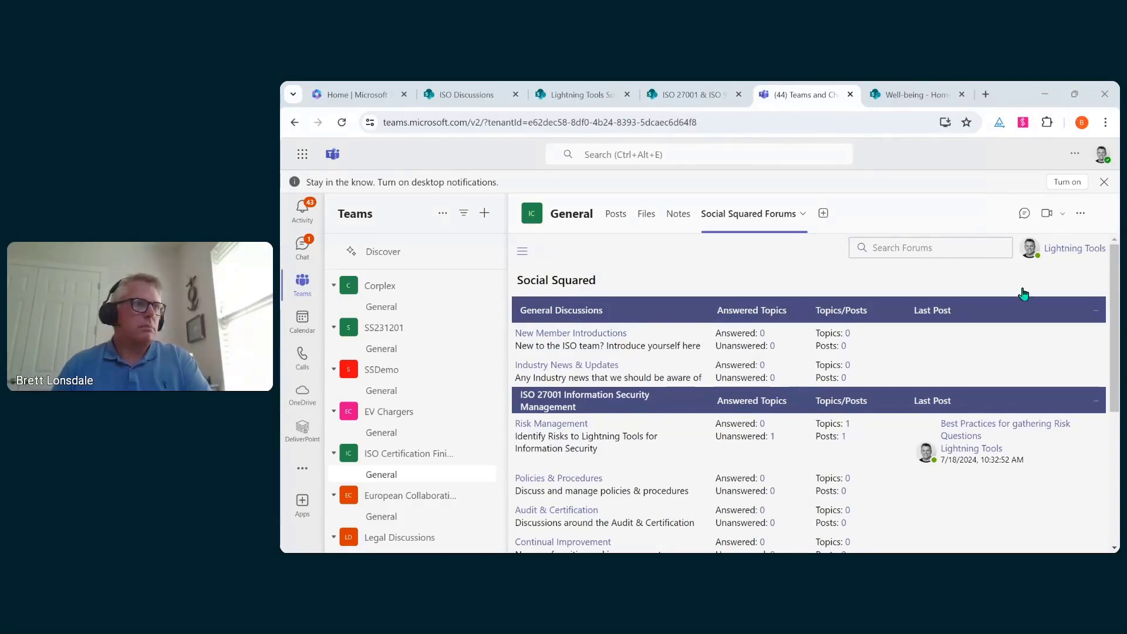
- Start a reply to the "Best Practices for gathering Risk Questions" topic and paste the message beginning "Conducting a thorough risk assessment is a critical step"
left_click(999, 429)
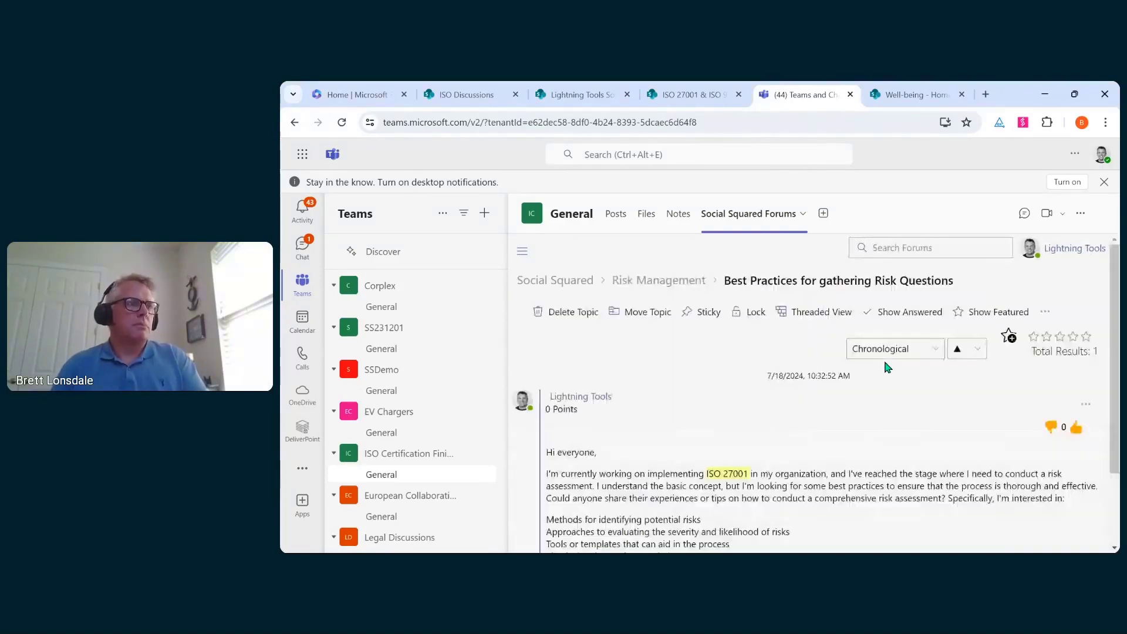
scroll(884, 365, "down", 2)
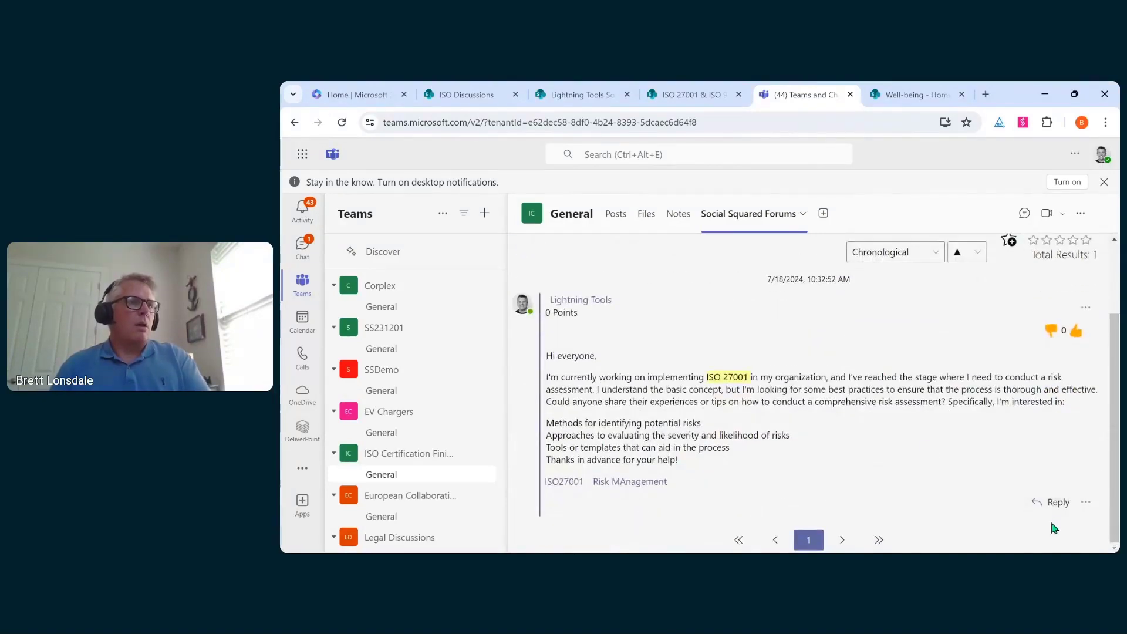
left_click(1053, 503)
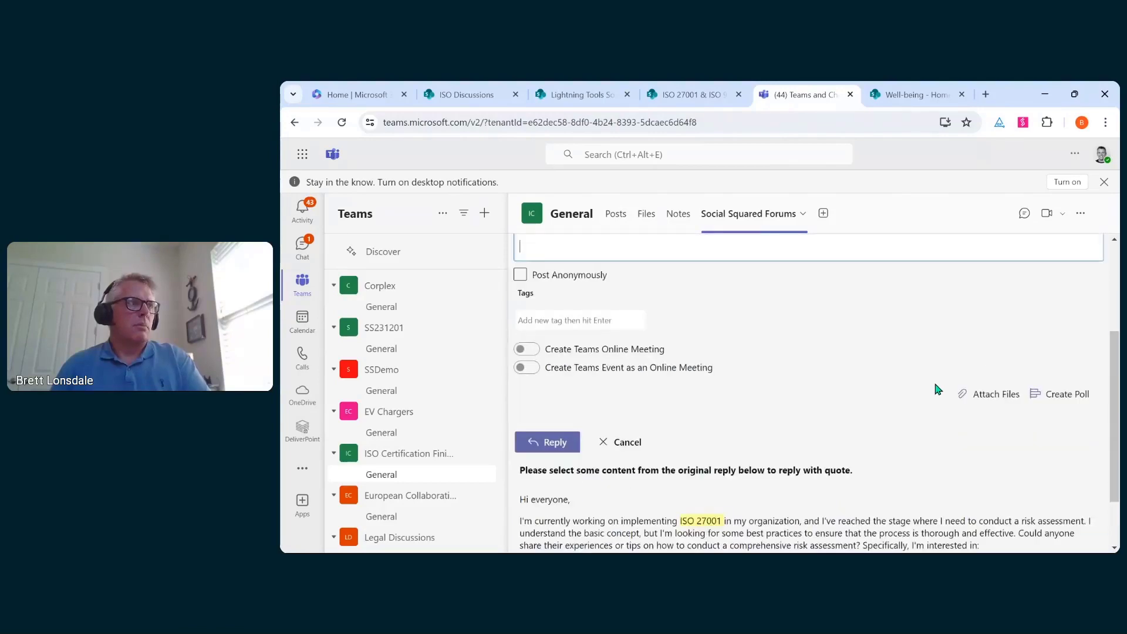
scroll(884, 340, "up", 2)
key("ctrl+v")
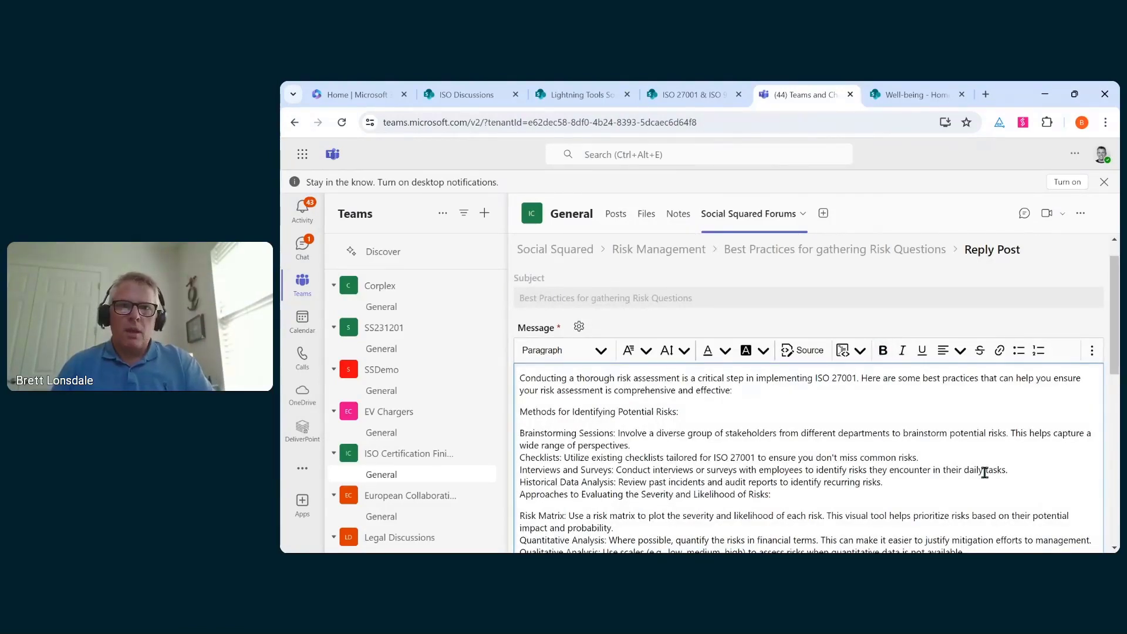
- Insert the copied ISO certification stamp image on a new line after the reply's opening paragraph
key("alt+Tab")
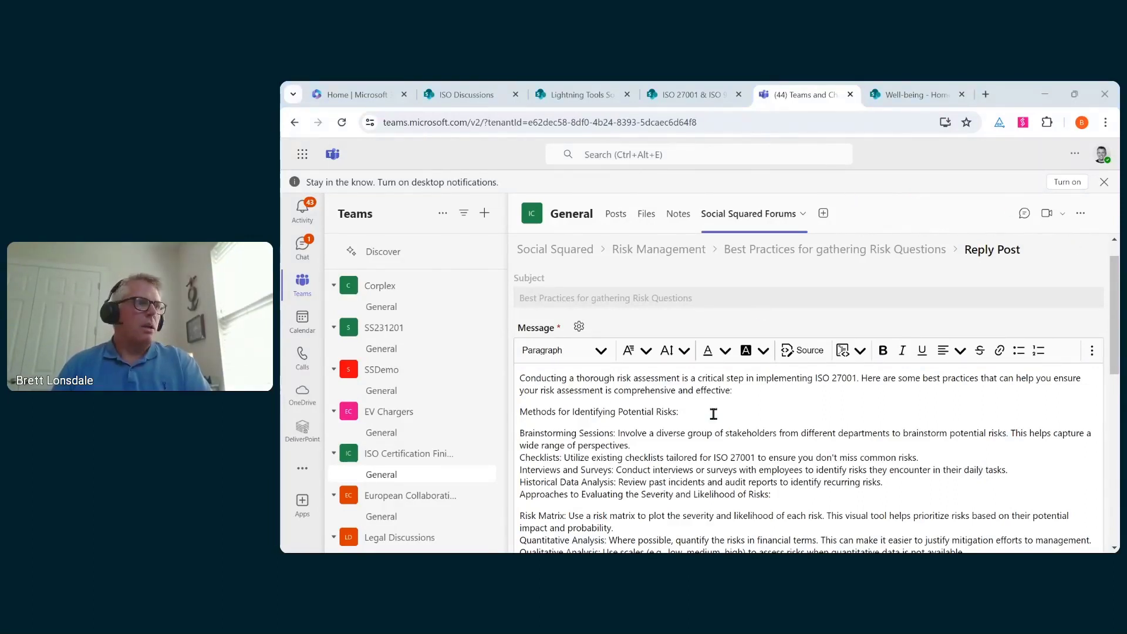
left_click(761, 388)
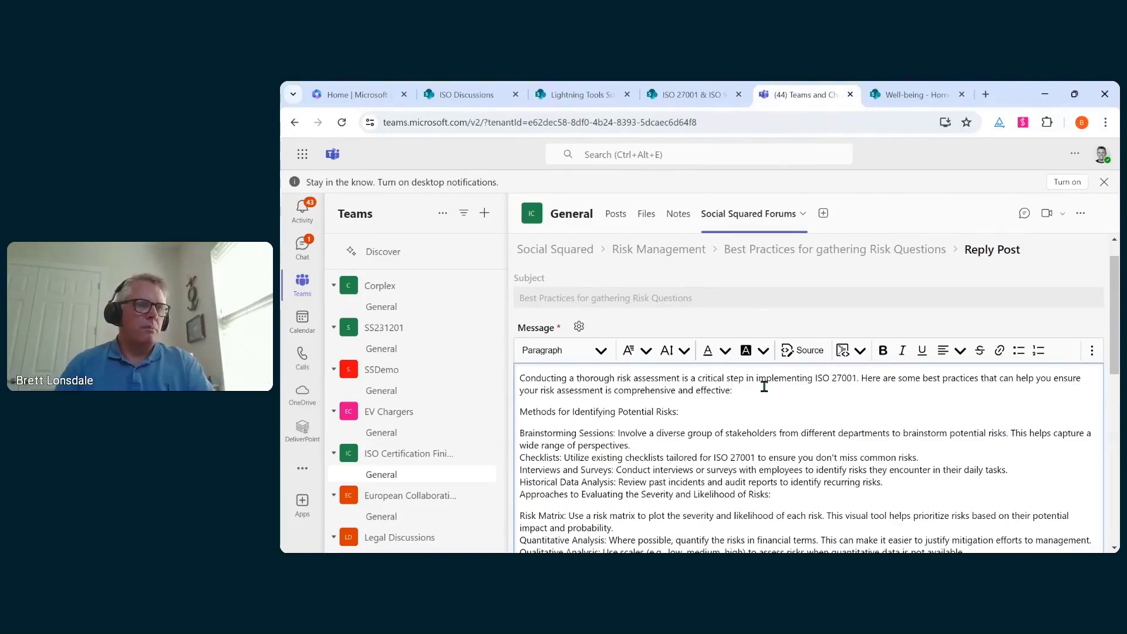
key("Return")
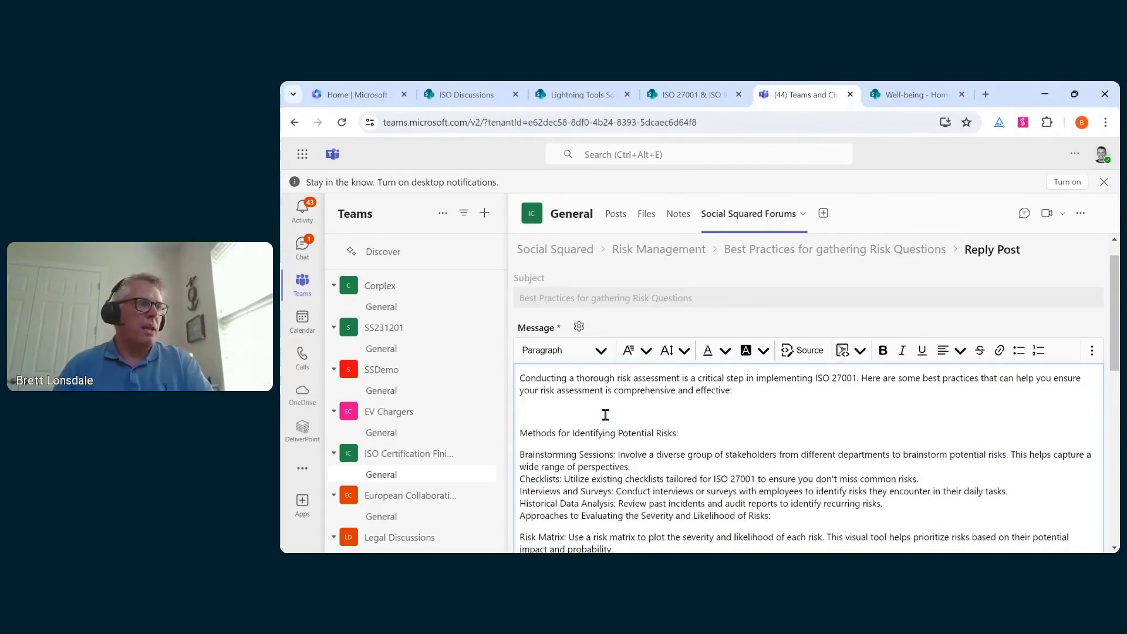
right_click(605, 416)
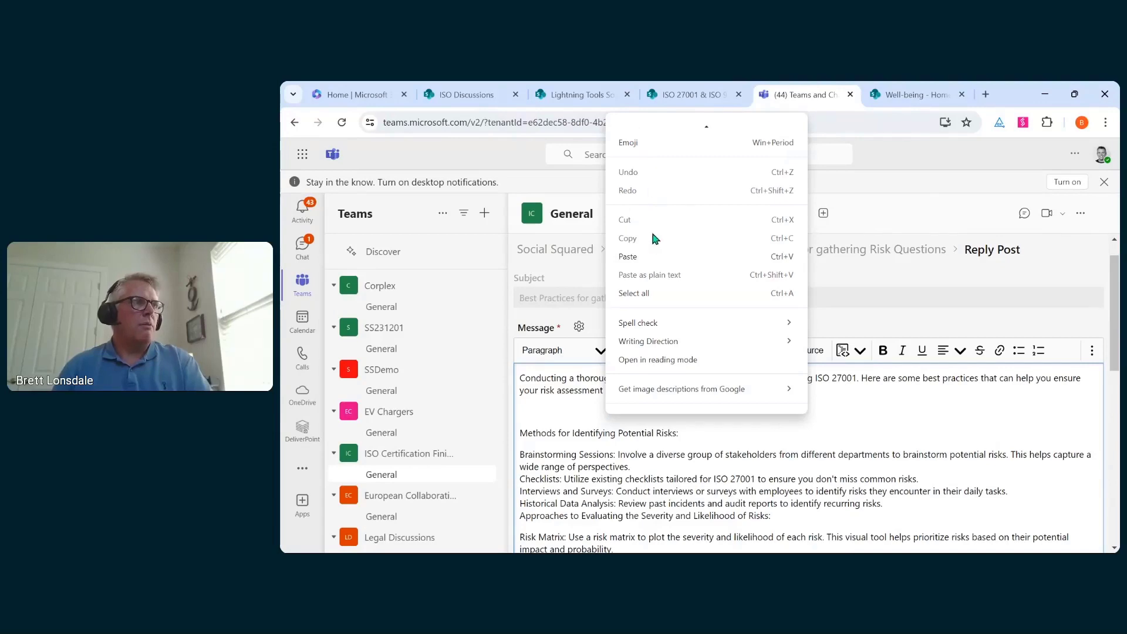
left_click(639, 258)
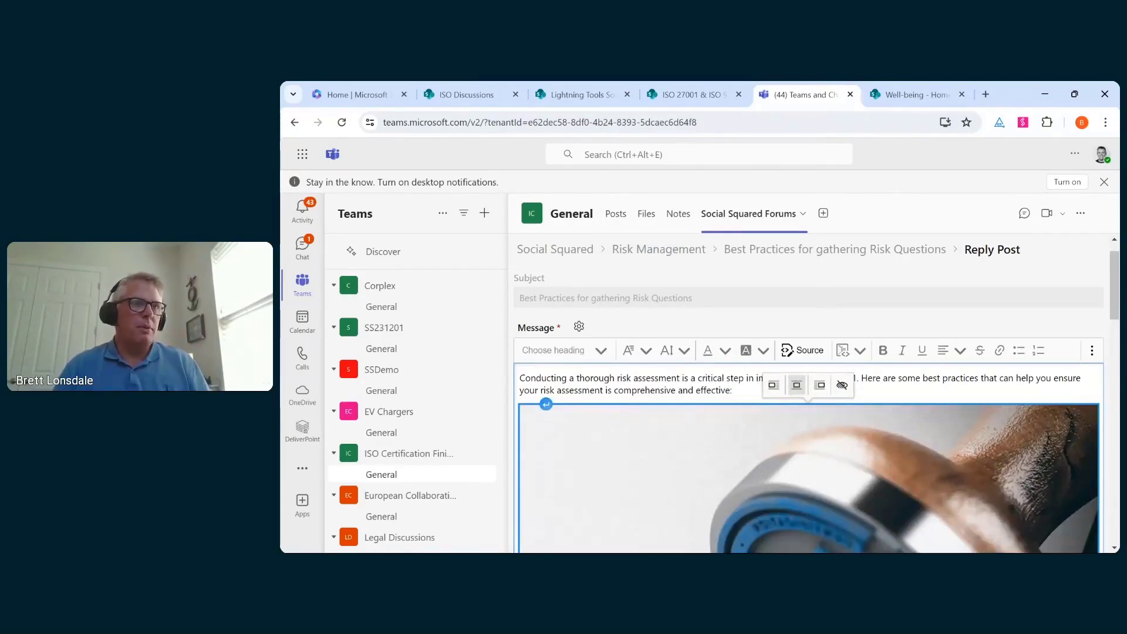
scroll(986, 390, "down", 5)
scroll(986, 389, "down", 5)
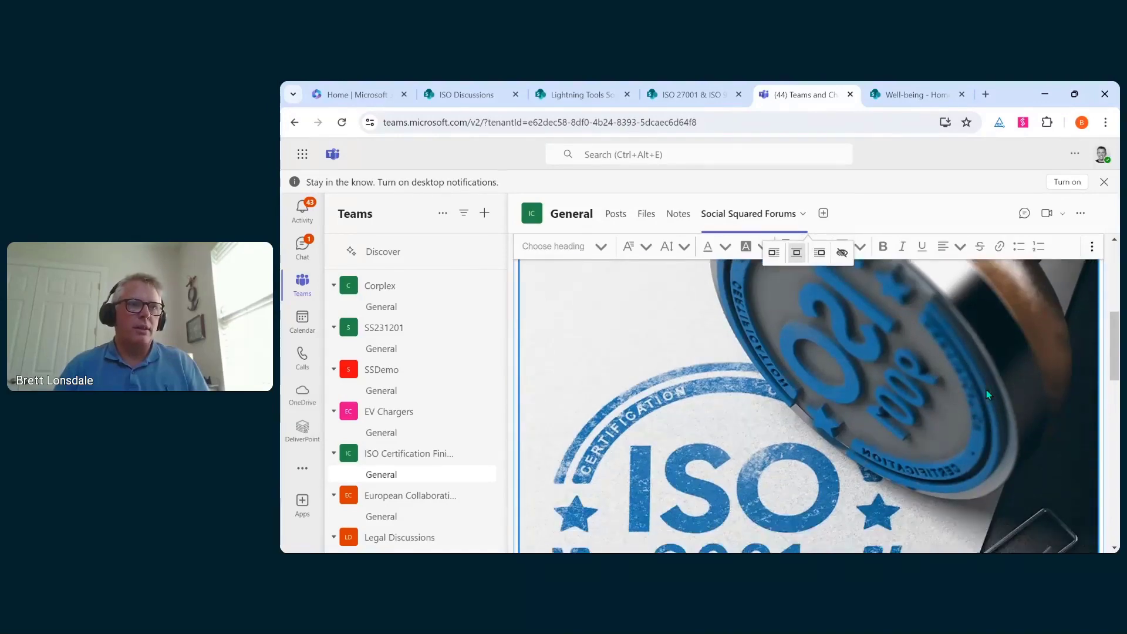
- Shrink the ISO certification stamp image in the reply and align it left with the text wrapping beside it
left_click_drag(1099, 461, 917, 328)
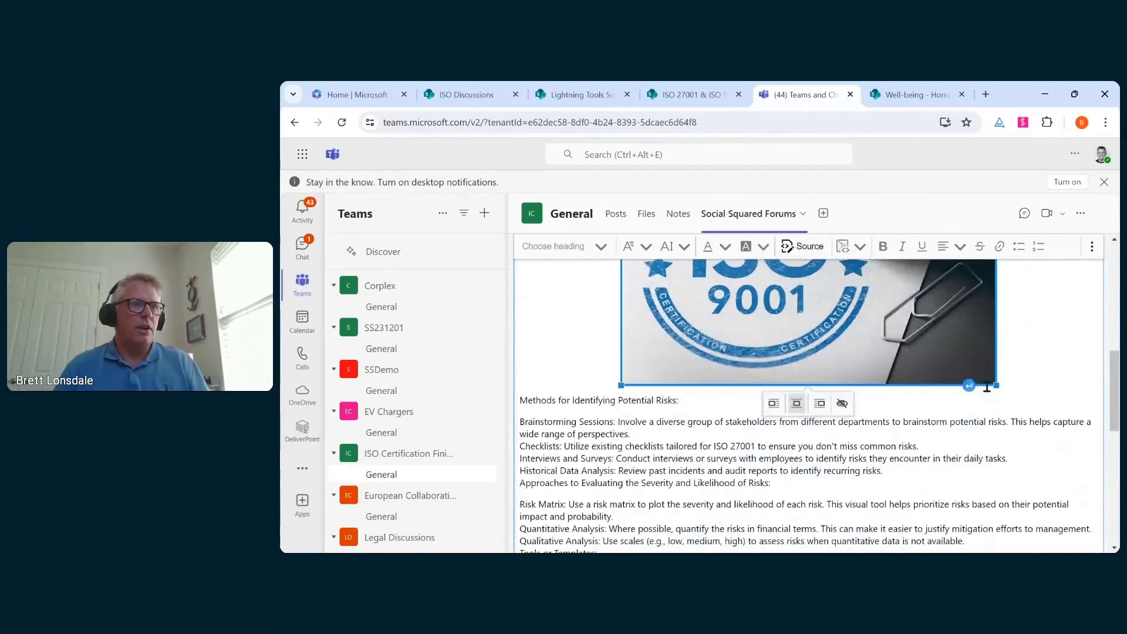
left_click_drag(996, 387, 929, 283)
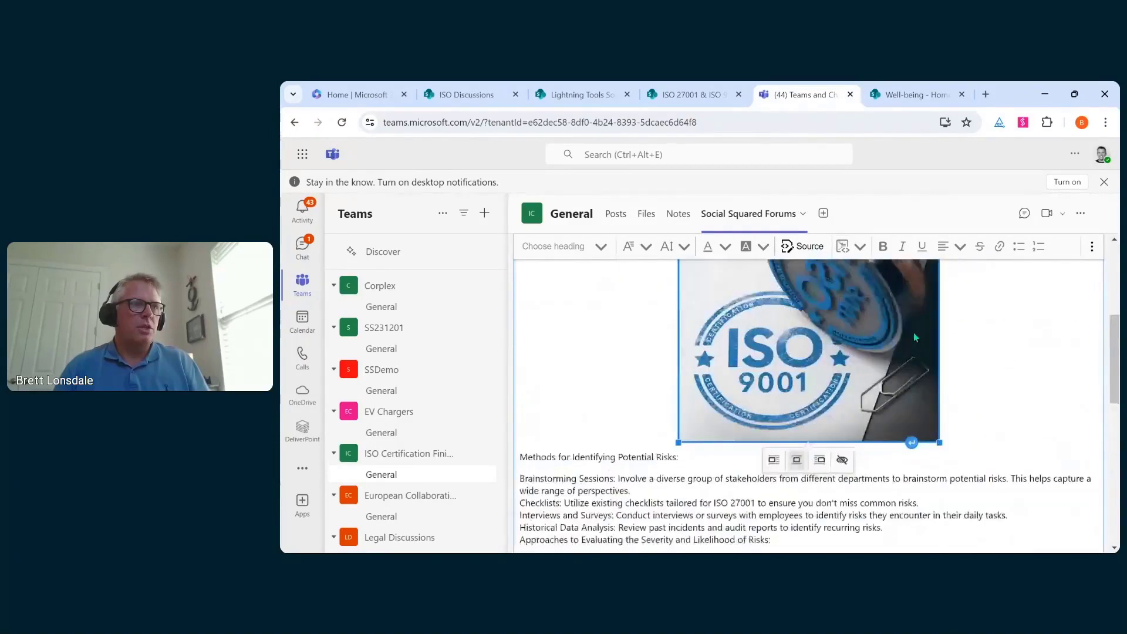
left_click(772, 486)
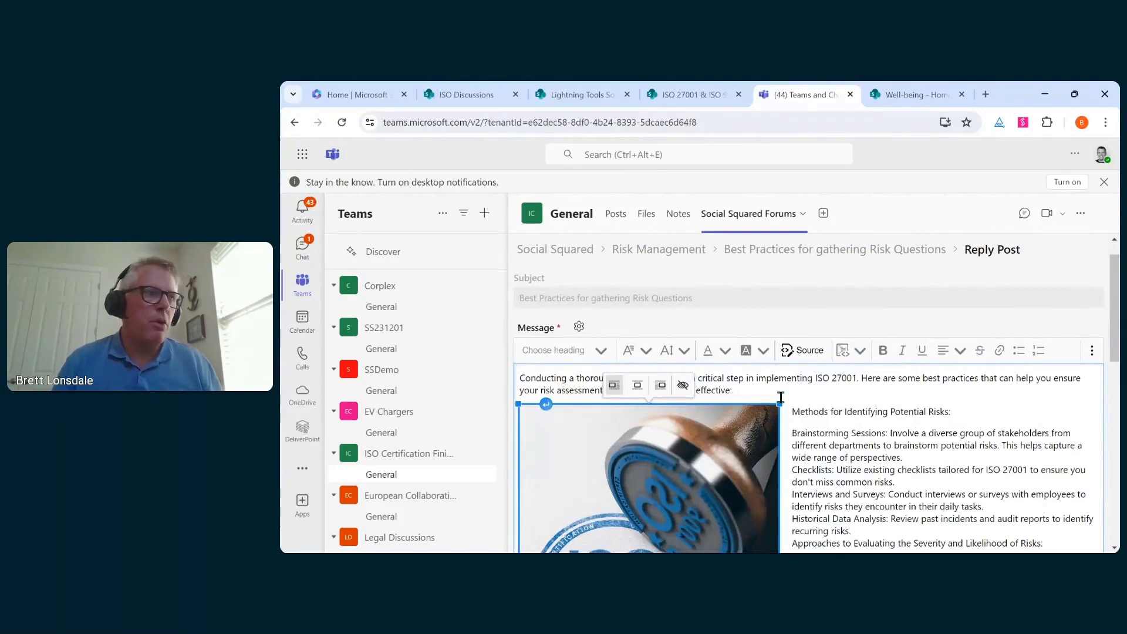
- Submit the finished reply with its image to the "Best Practices for gathering Risk Questions" topic
scroll(968, 405, "down", 5)
left_click(880, 468)
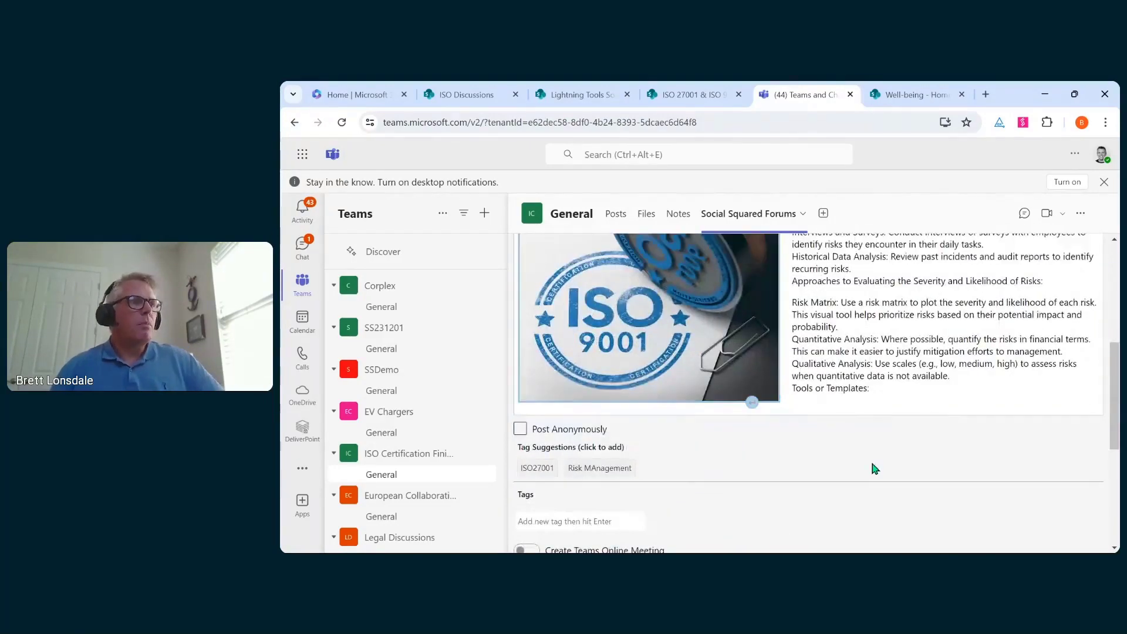
scroll(645, 481, "down", 2)
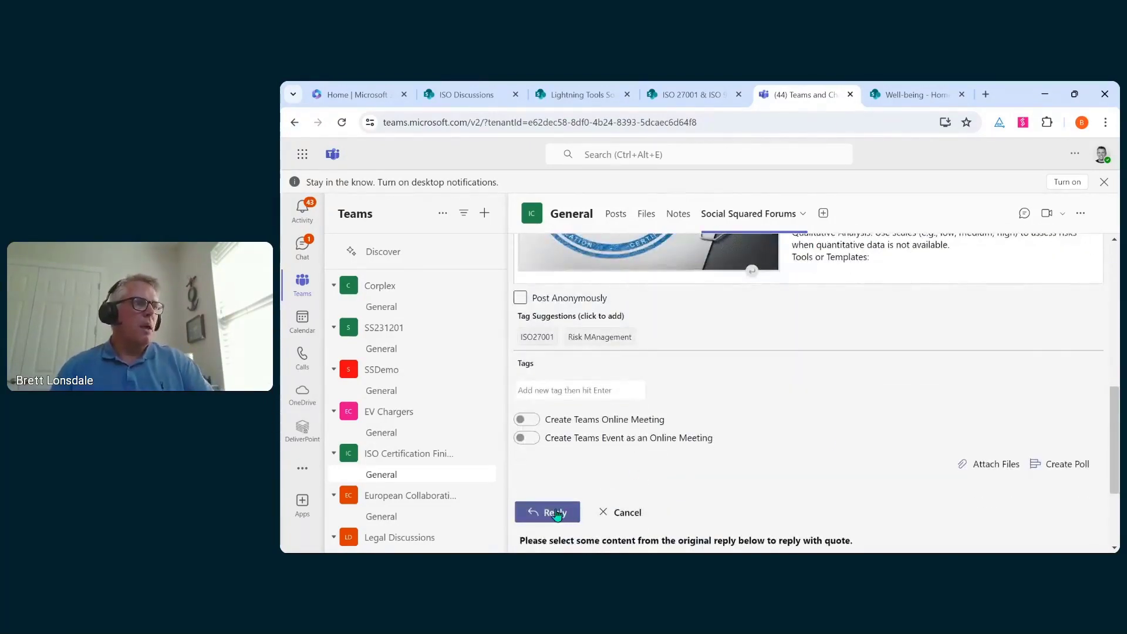
left_click(526, 515)
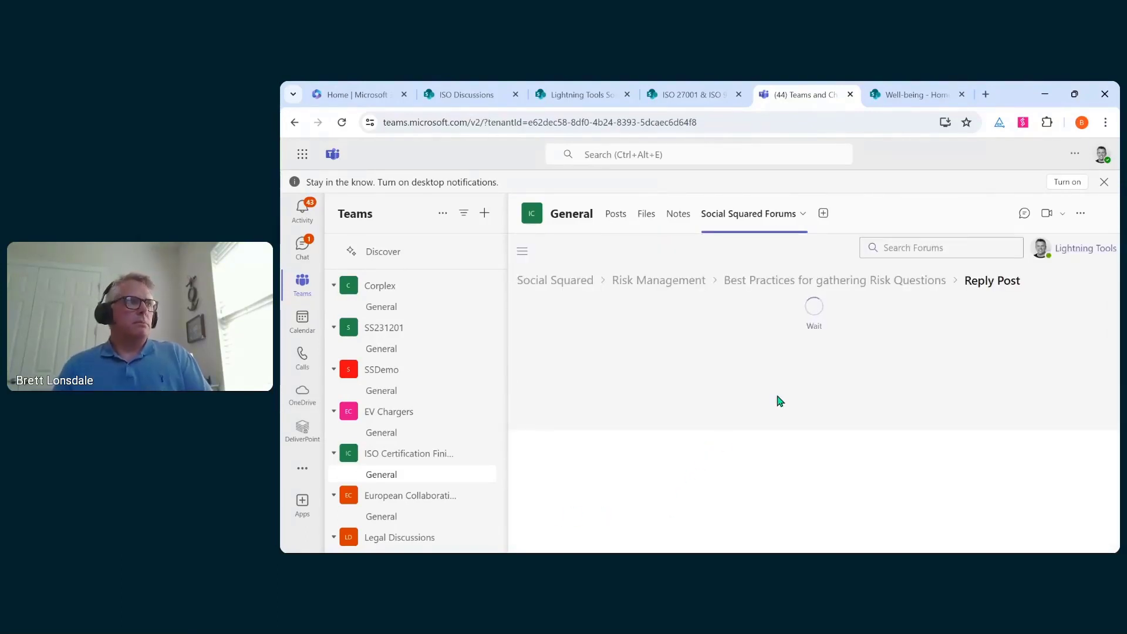
- Switch to the SharePoint ISO 27001 & ISO 9001 Discussions page and review the risk questions topic with its new reply in Risk Management
left_click(698, 97)
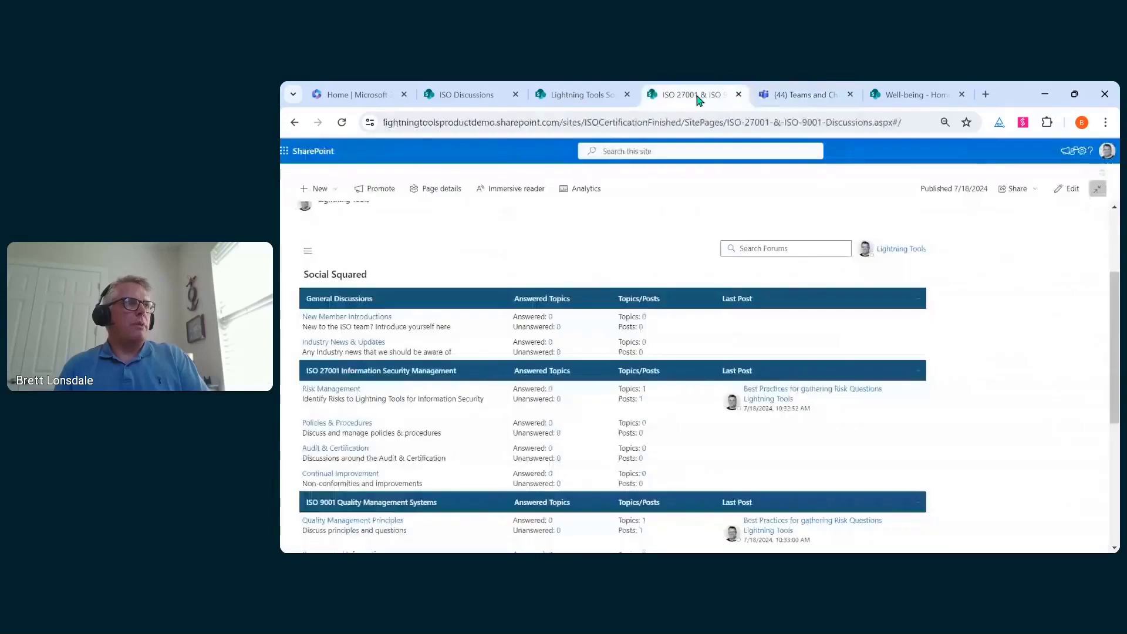
left_click(340, 390)
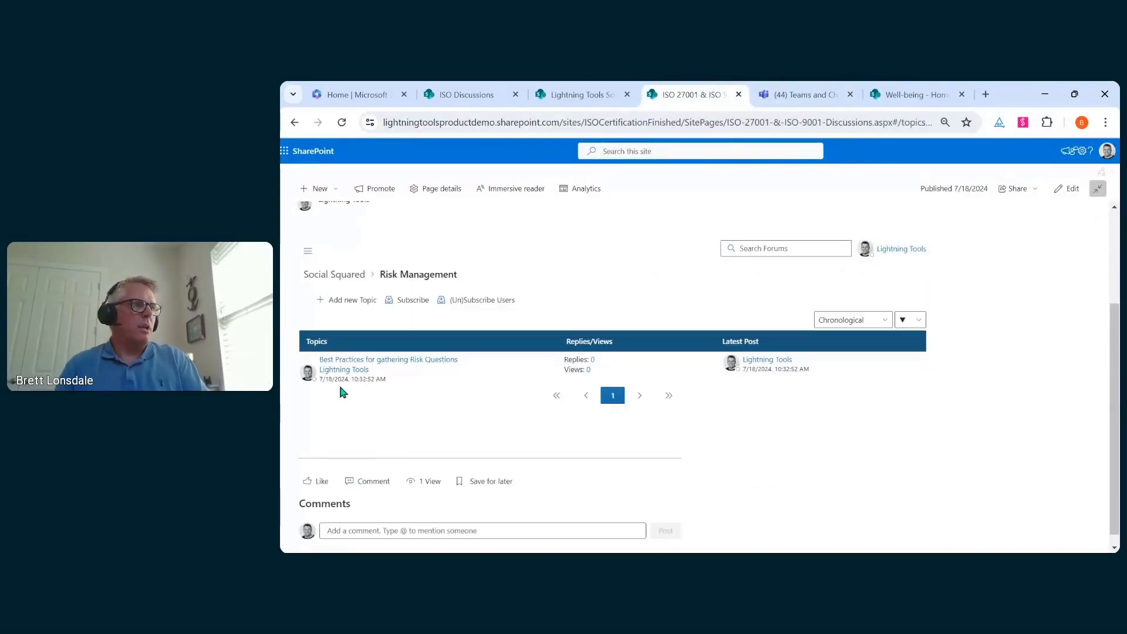
left_click(371, 359)
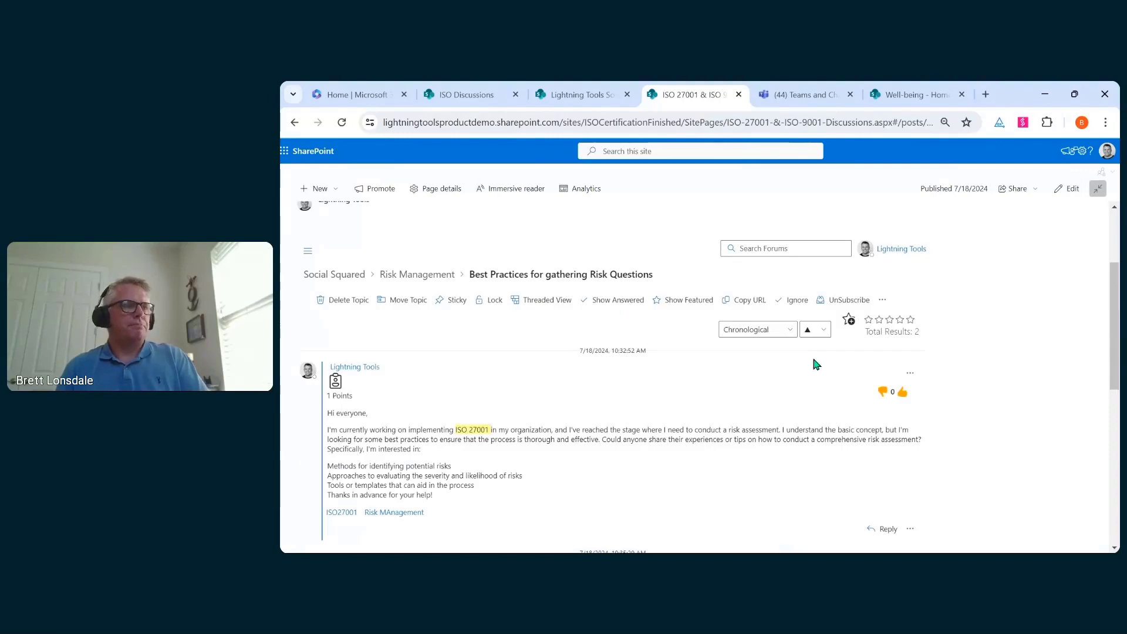
scroll(858, 345, "down", 5)
scroll(693, 415, "up", 4)
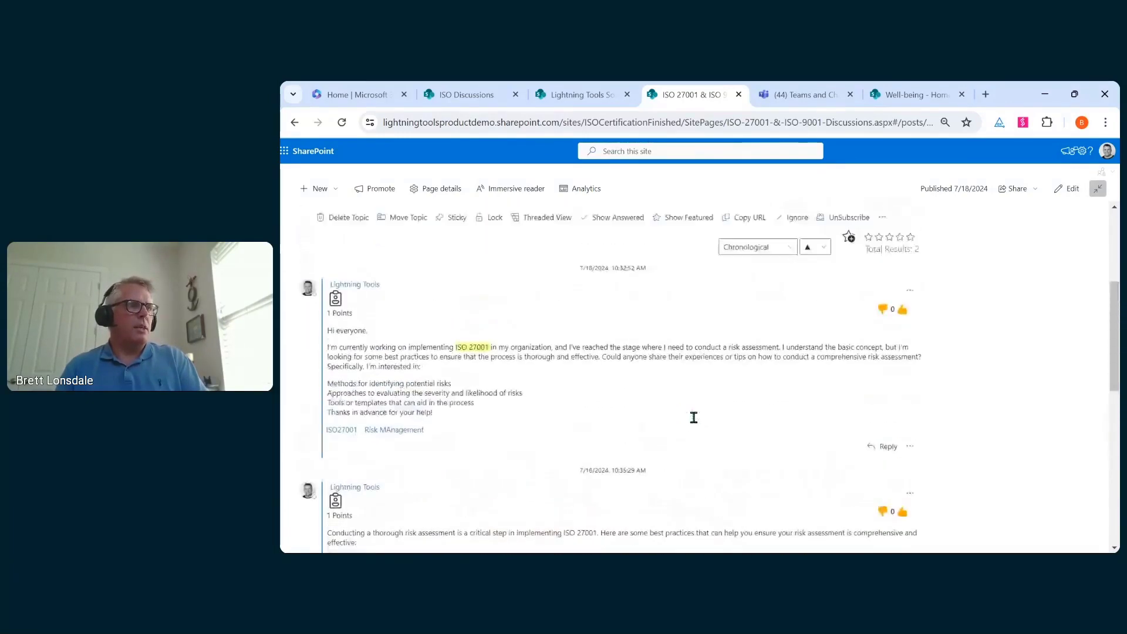
scroll(707, 354, "down", 5)
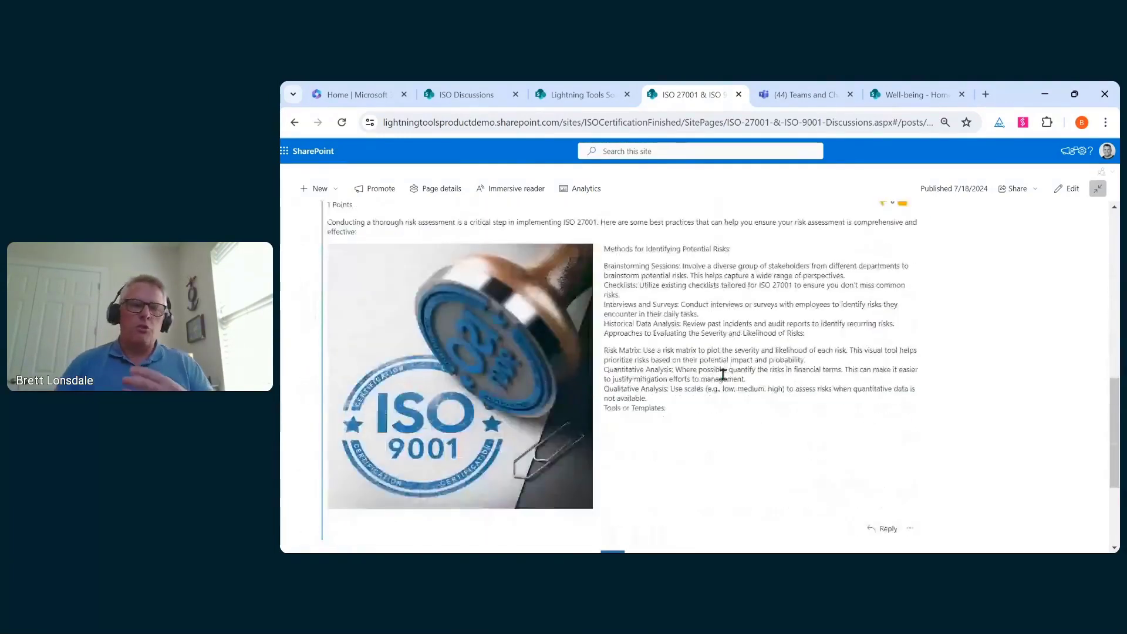
- Add a heart reaction to the reply about conducting a thorough risk assessment
scroll(726, 375, "up", 3)
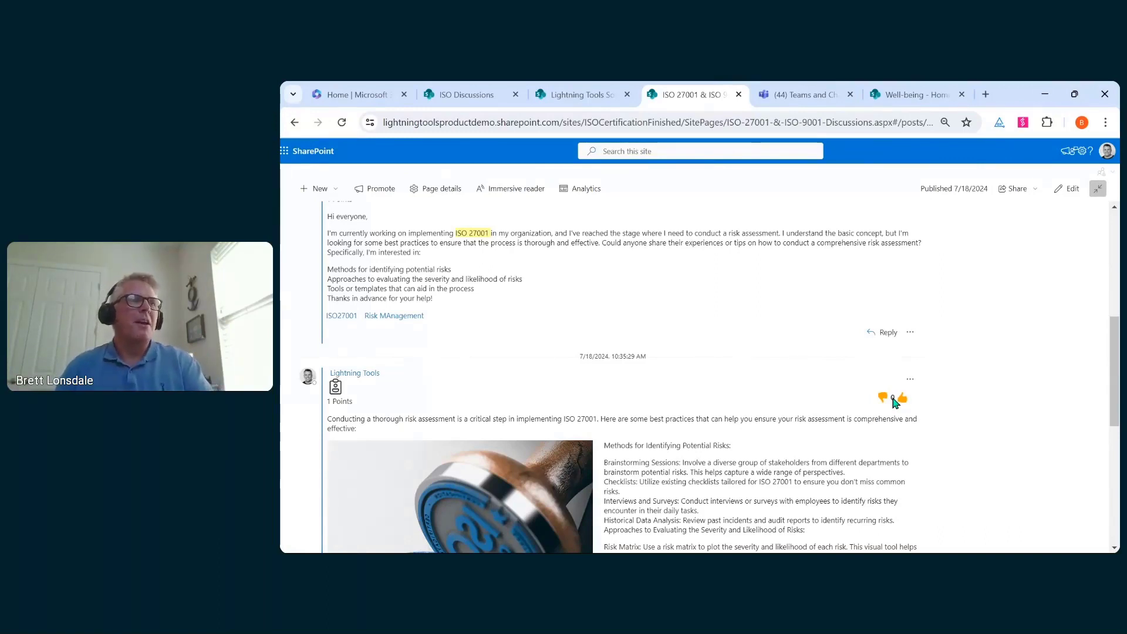
mouse_move(909, 408)
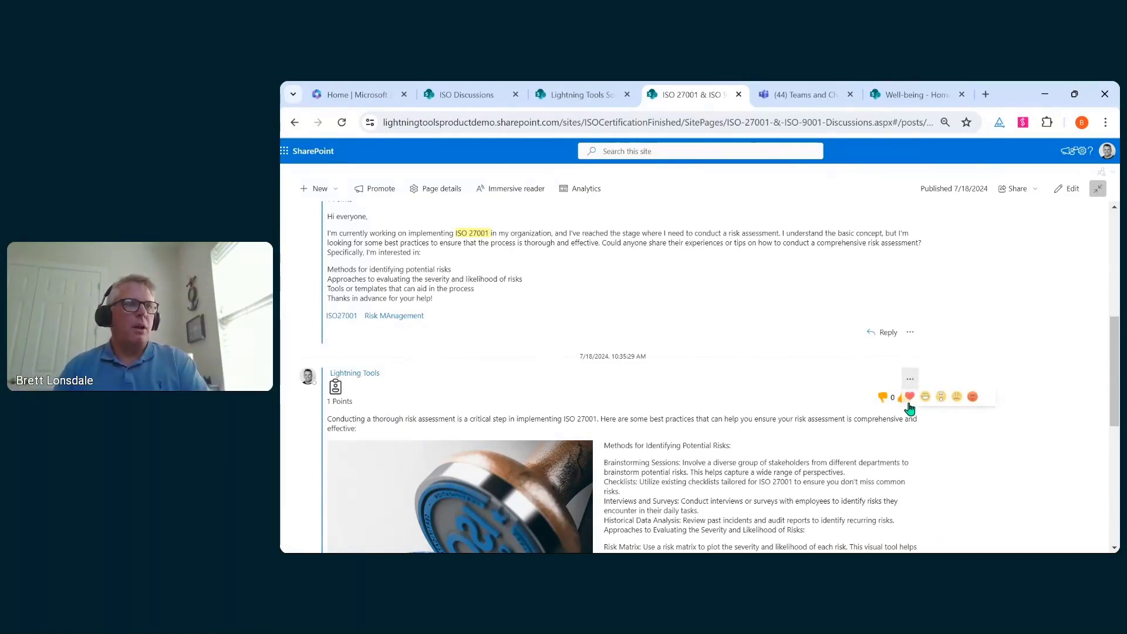
left_click(908, 402)
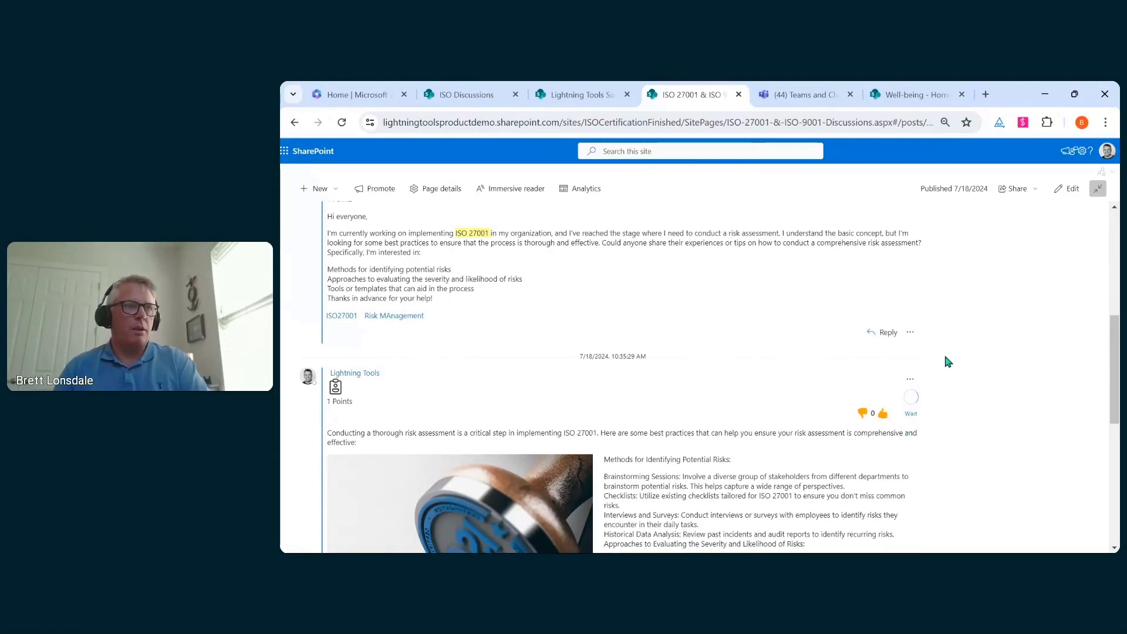
- Start a reply to the risk assessment post and quote its Checklists and Interviews and Surveys lines
scroll(878, 390, "down", 7)
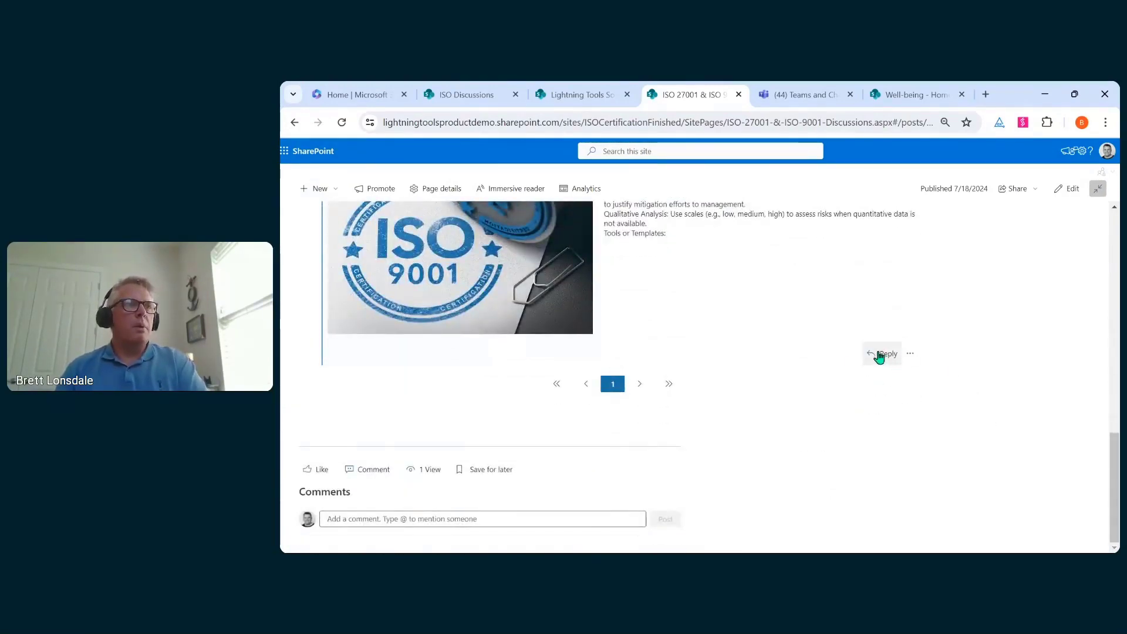
left_click(880, 355)
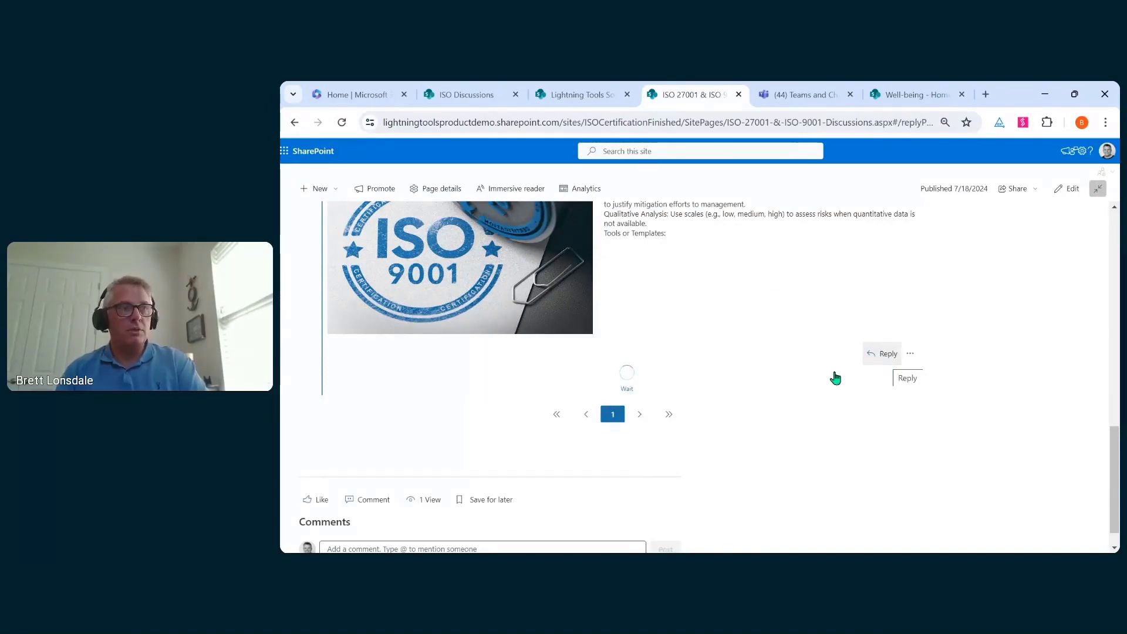
scroll(836, 378, "down", 3)
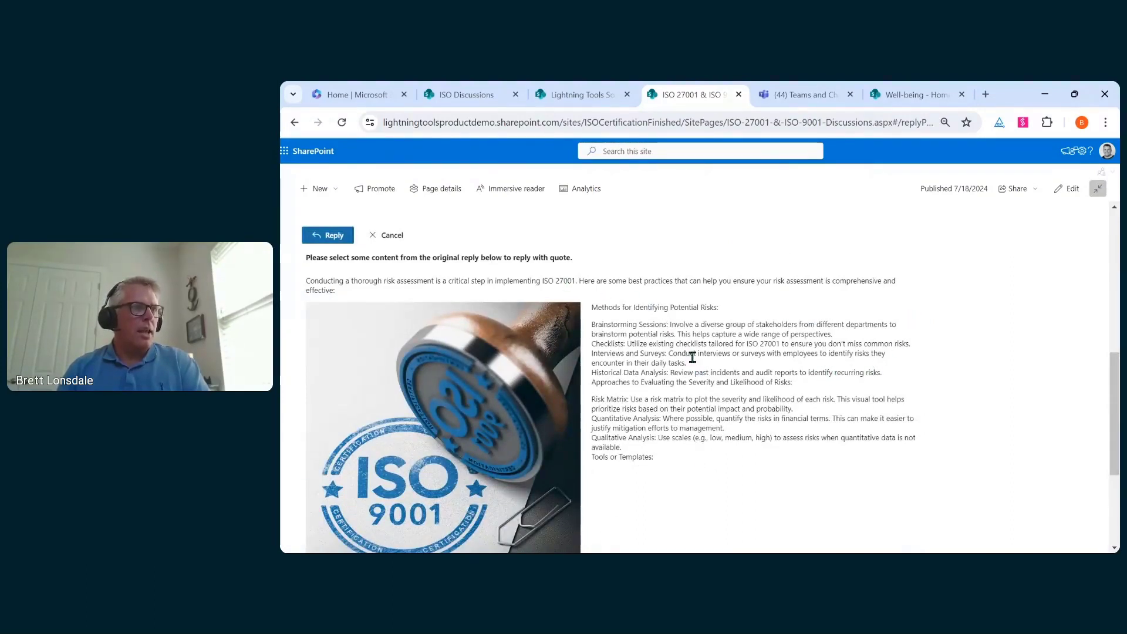
left_click_drag(687, 364, 590, 350)
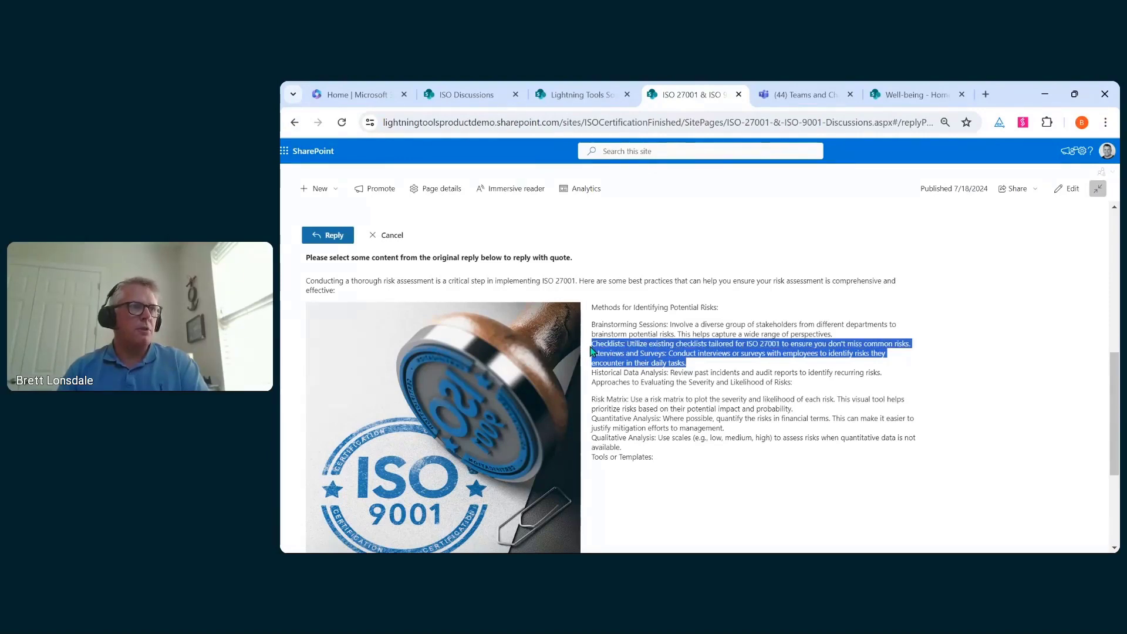
left_click(648, 336)
scroll(696, 335, "down", 3)
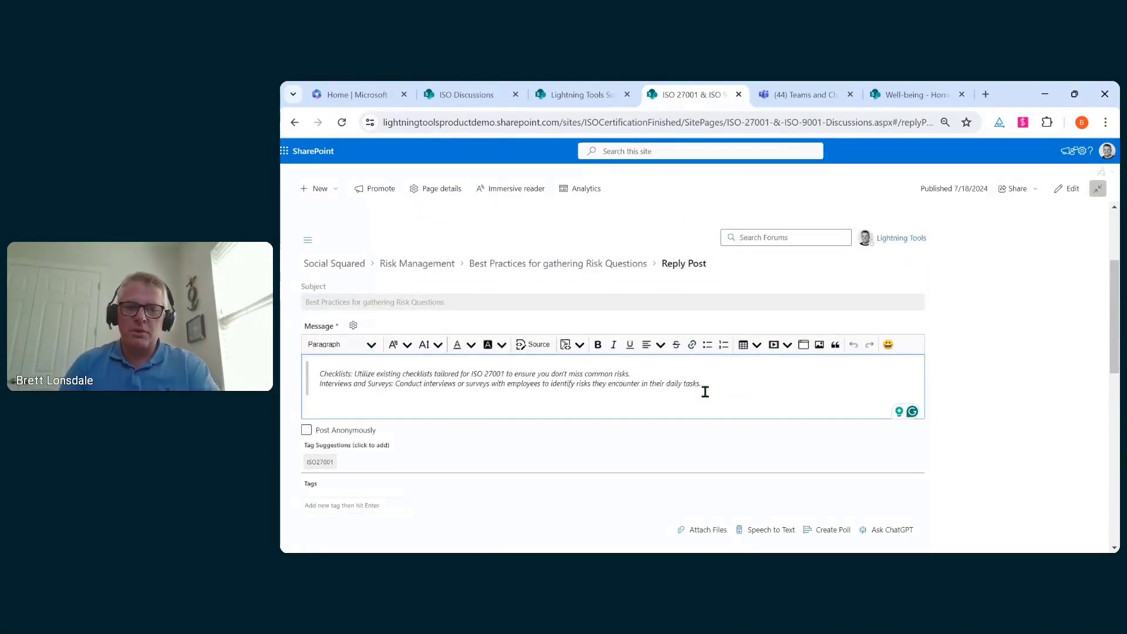
- Write "Address this bit ^" below the quoted text and submit the reply
type("Addres")
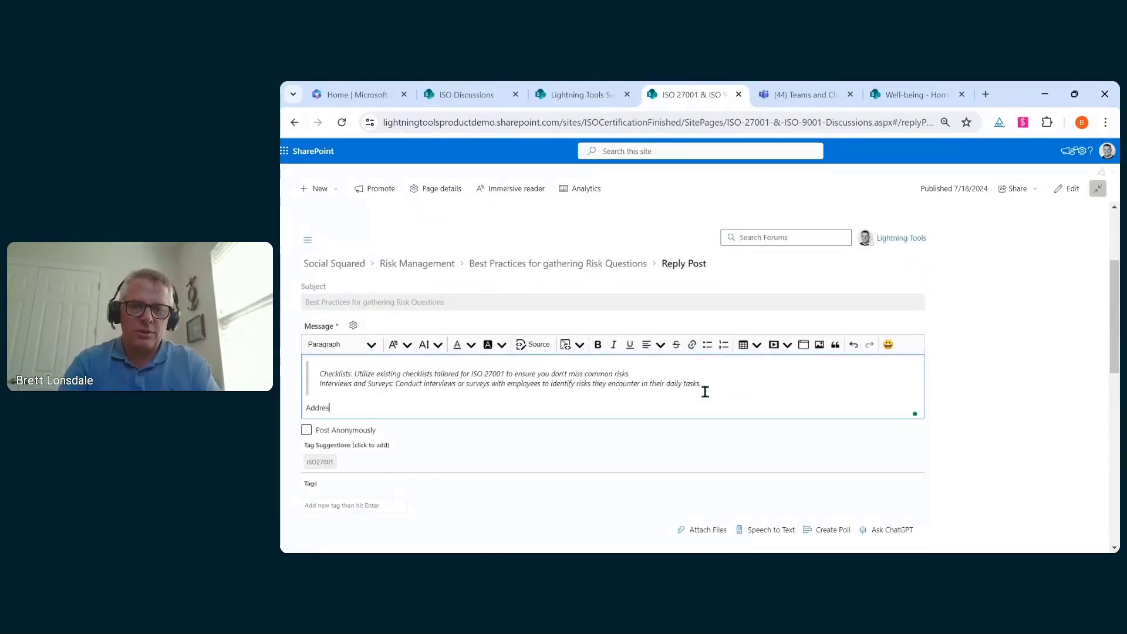
type("s this bit ^")
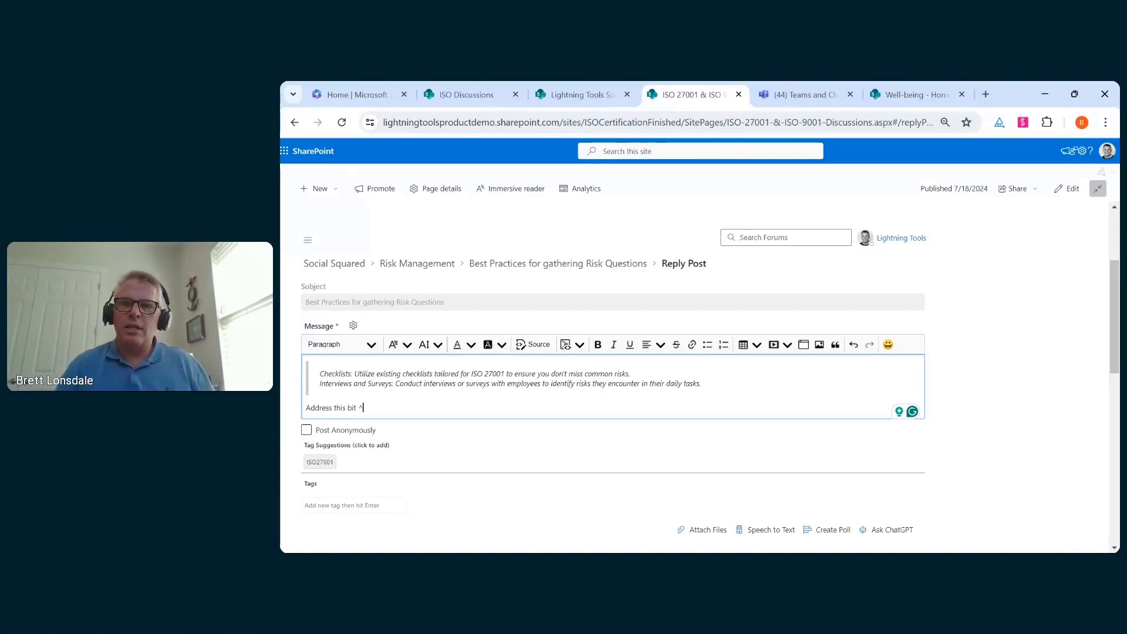
left_click(307, 430)
scroll(426, 430, "down", 3)
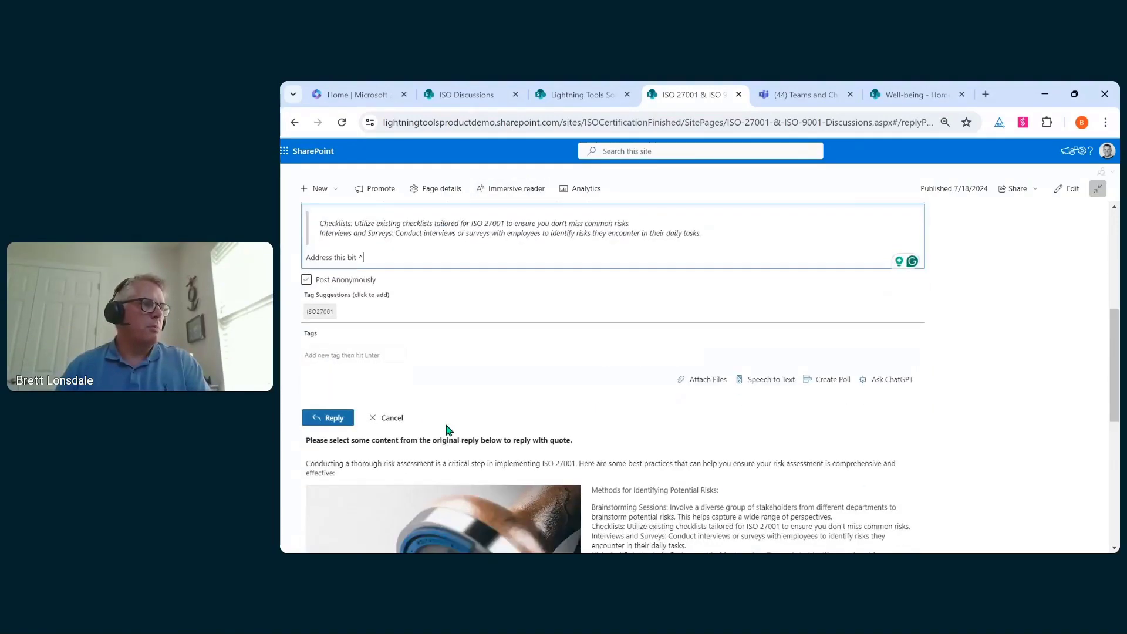
left_click(338, 368)
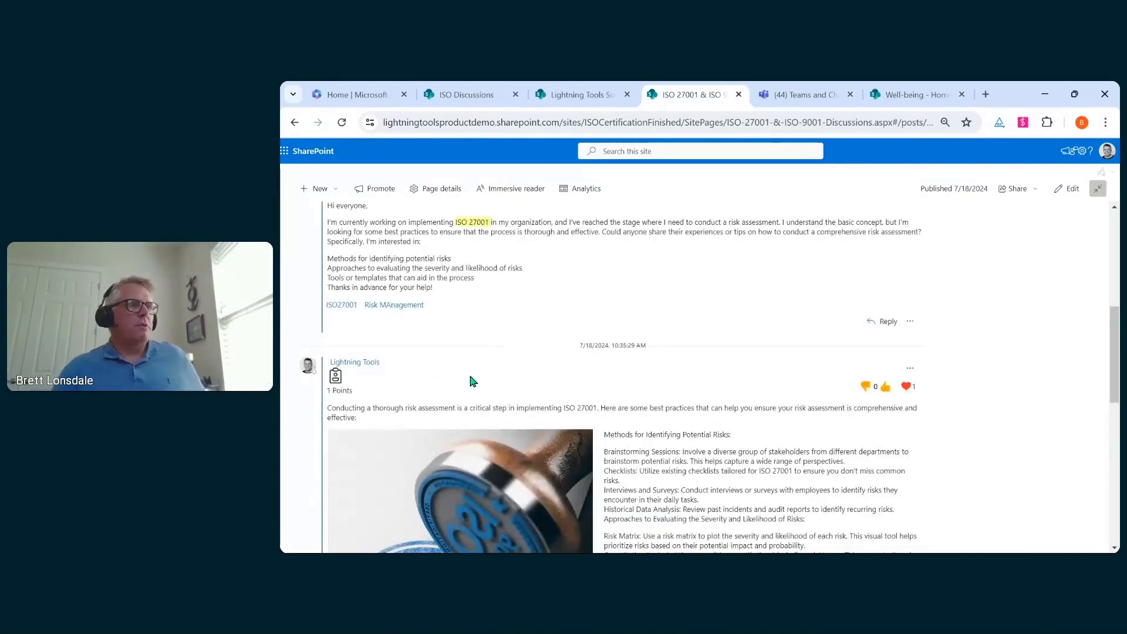
- Mark the "Address this bit ^" reply as the answer to the topic
scroll(549, 311, "up", 2)
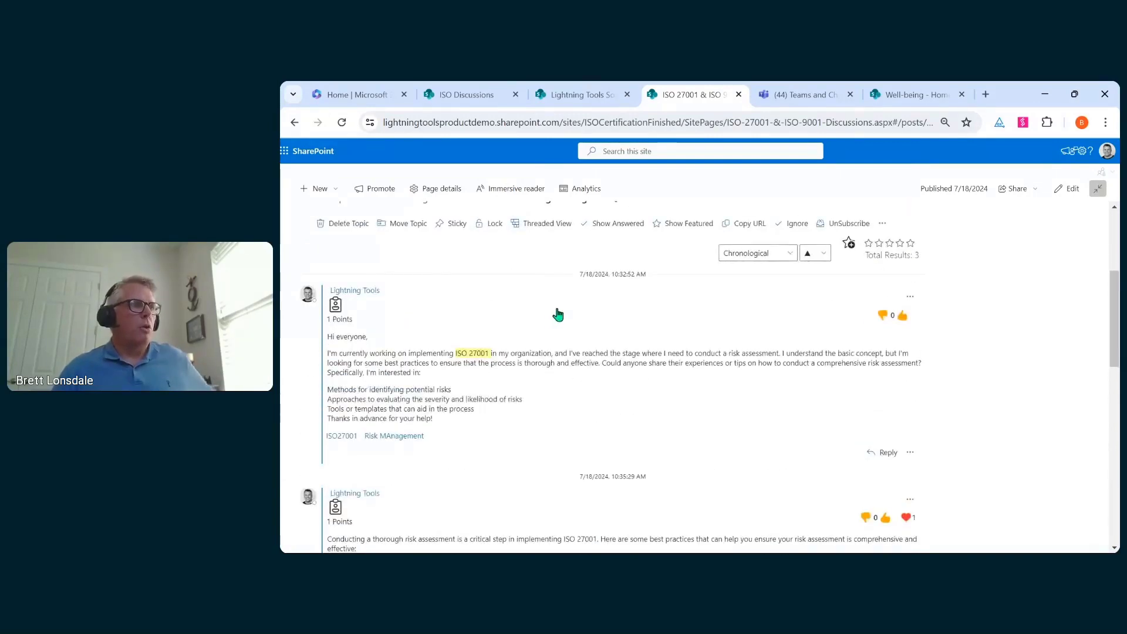
scroll(574, 335, "down", 10)
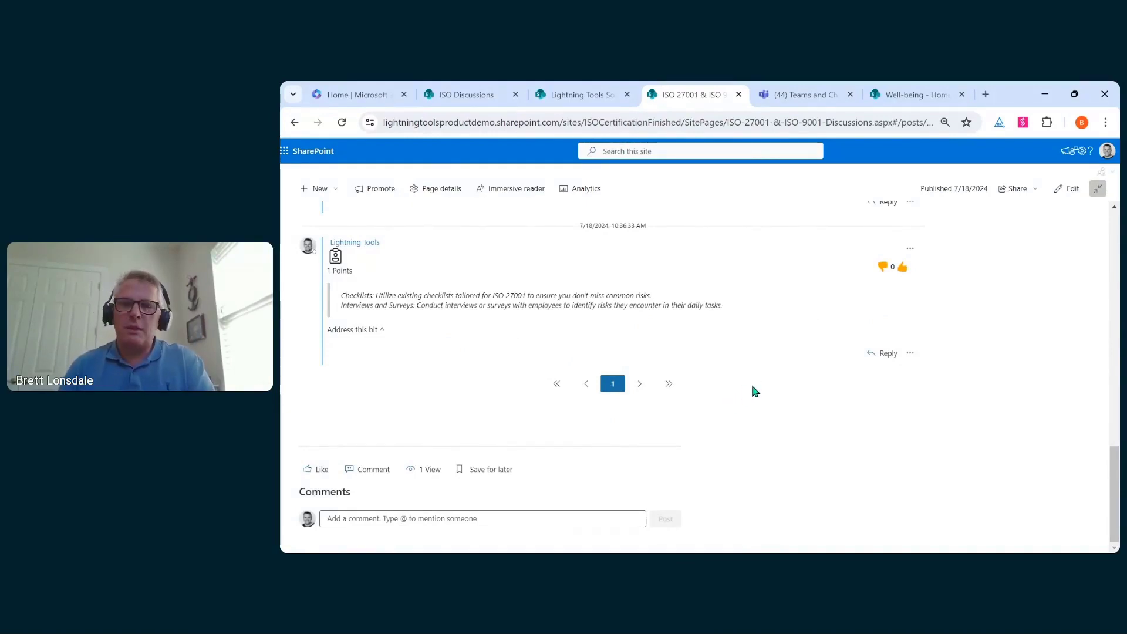
left_click(909, 354)
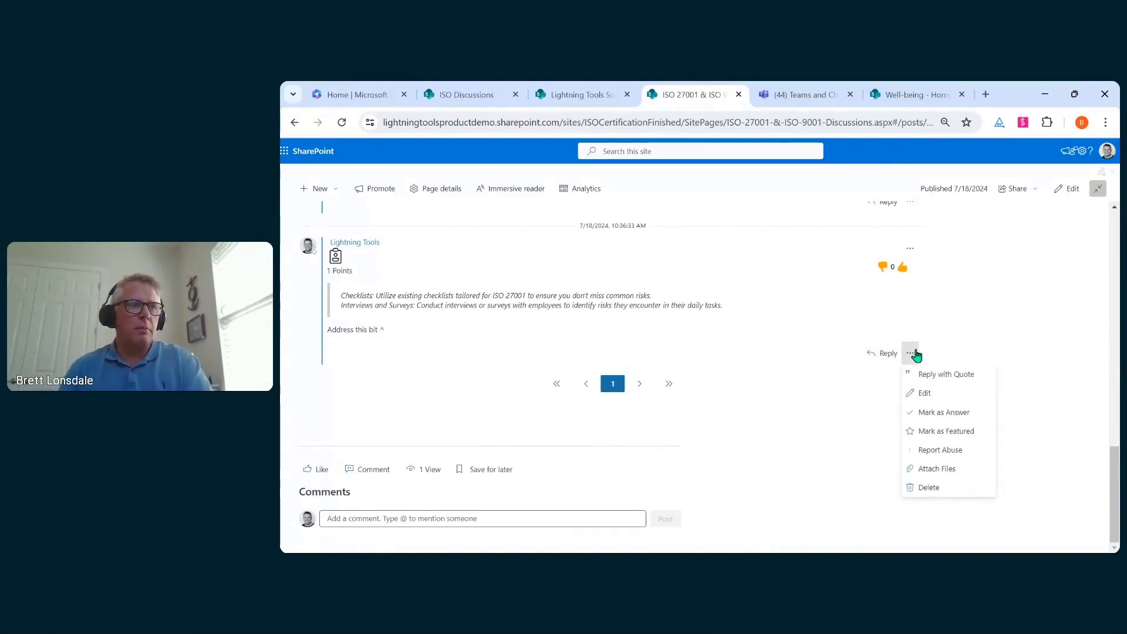
left_click(951, 415)
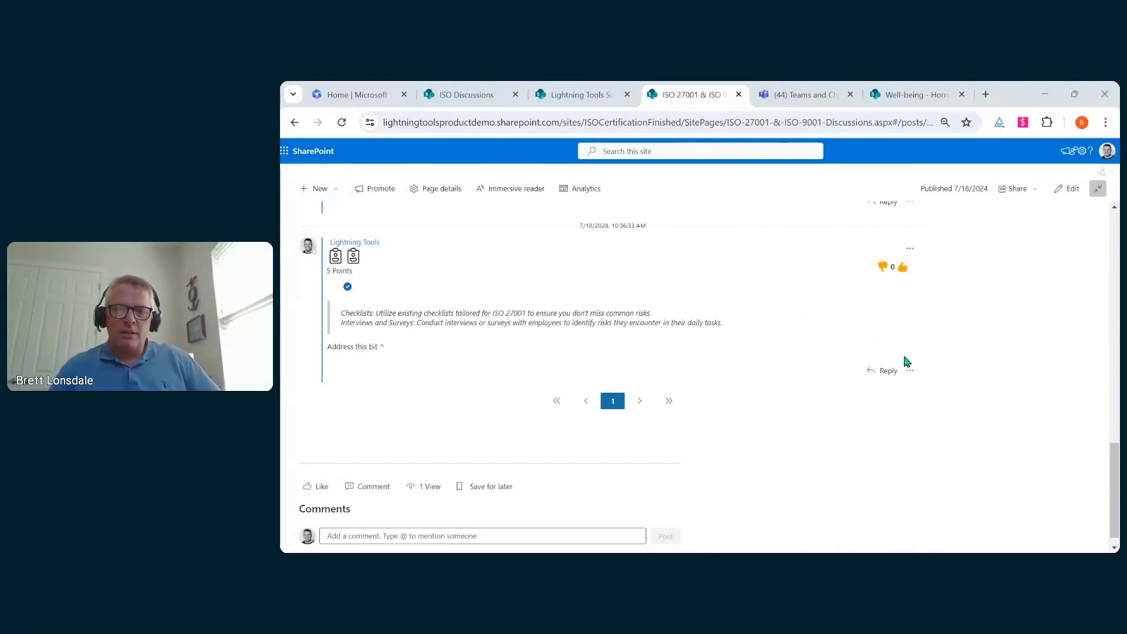
- Review the topic's posts and the marked answer, and filter the topic to show only answered posts
scroll(880, 359, "up", 5)
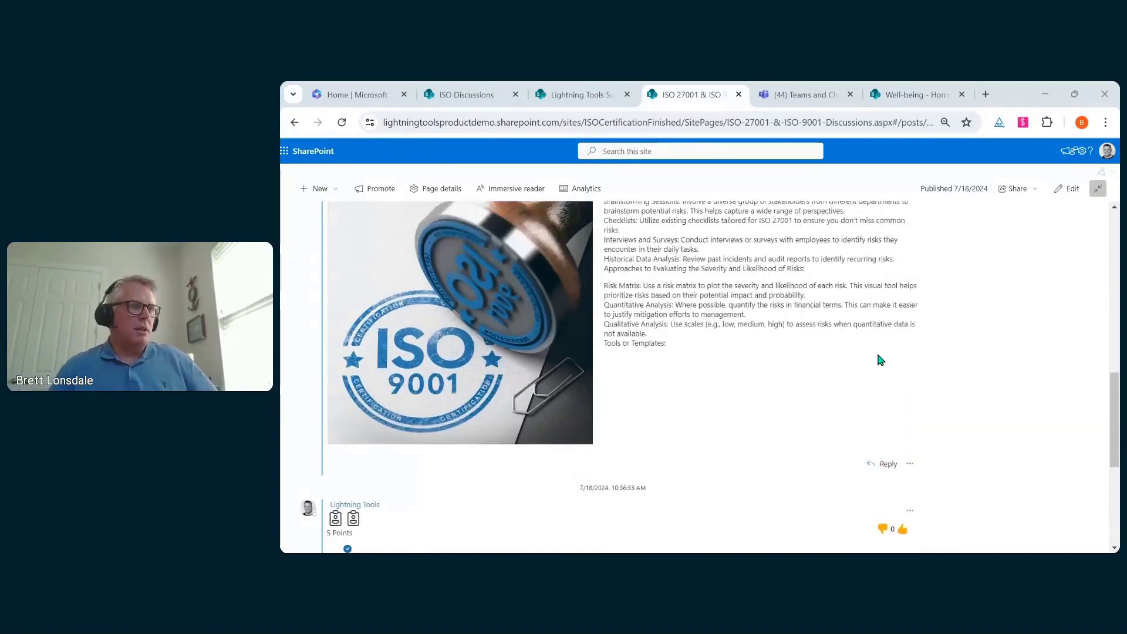
scroll(878, 356, "down", 2)
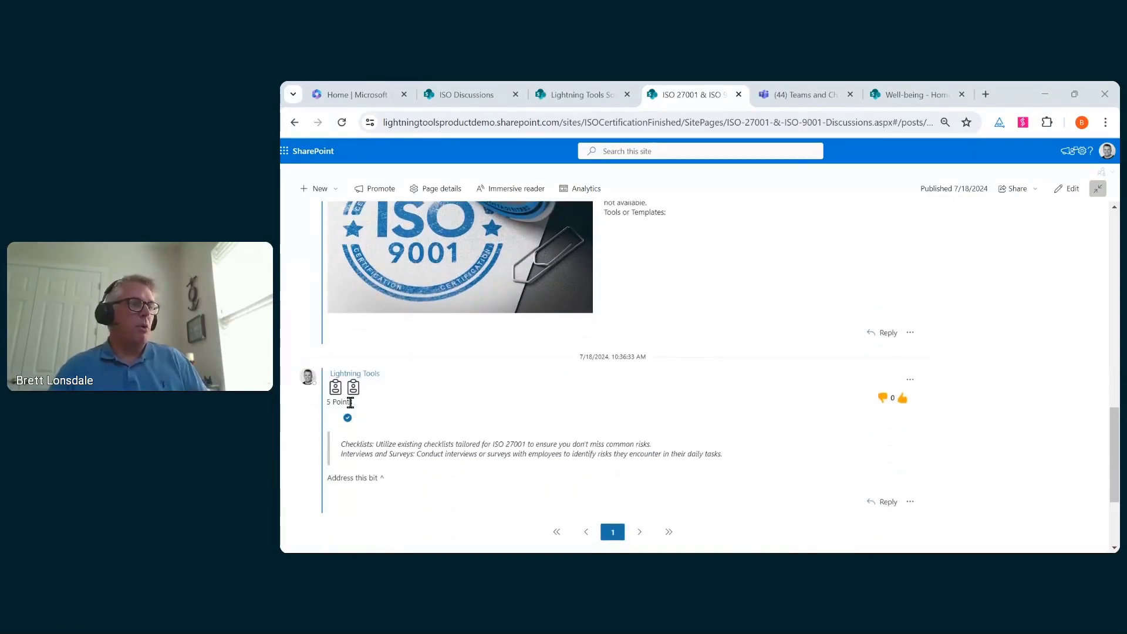
scroll(399, 409, "up", 5)
scroll(407, 409, "up", 8)
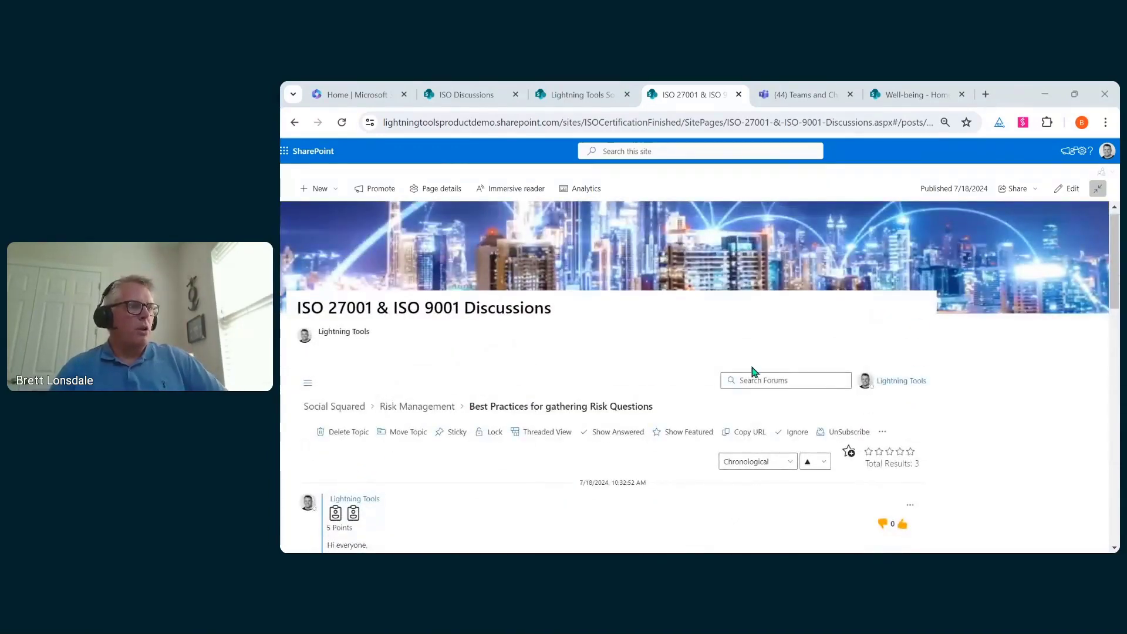
scroll(753, 372, "down", 2)
left_click(614, 303)
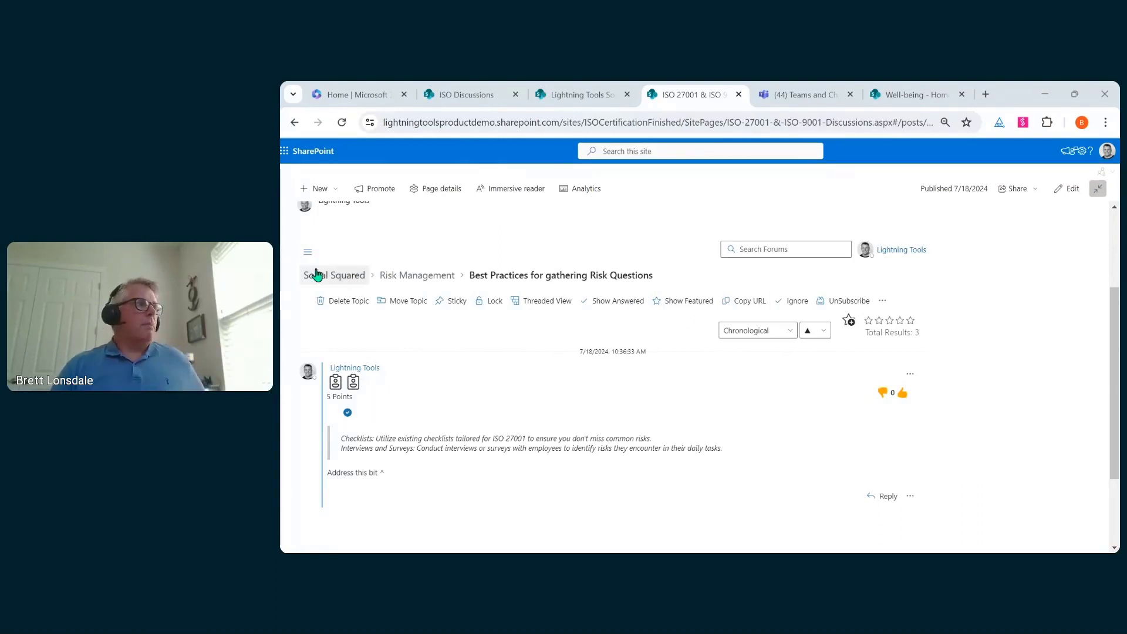
- Reopen the full topic from the Risk Management forum and check its Move Topic option without moving it
left_click(424, 277)
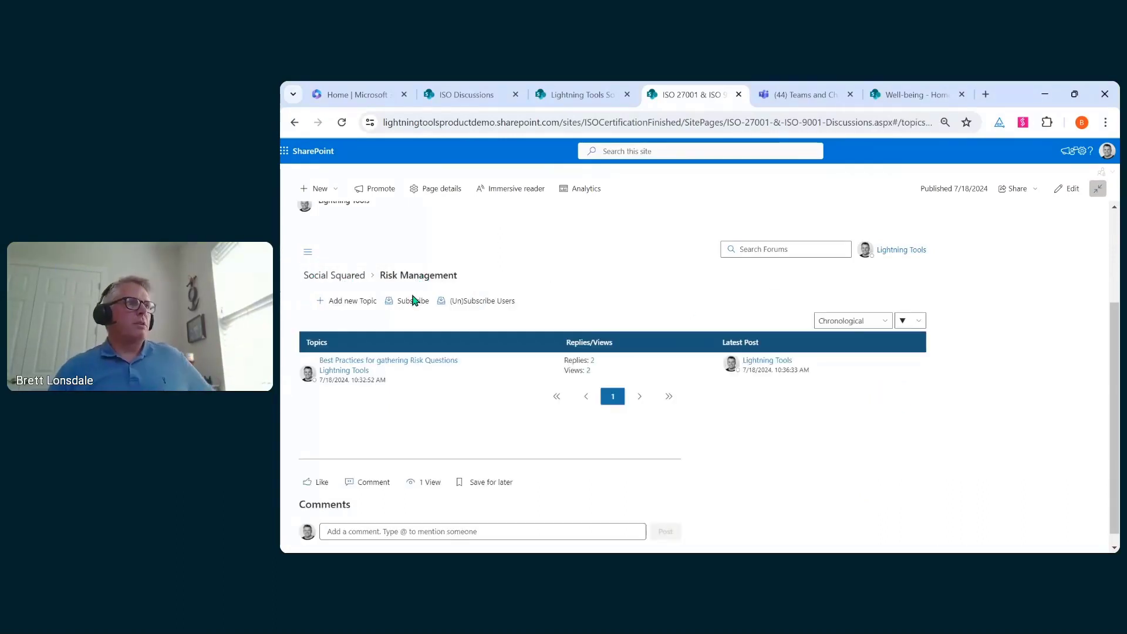
left_click(398, 360)
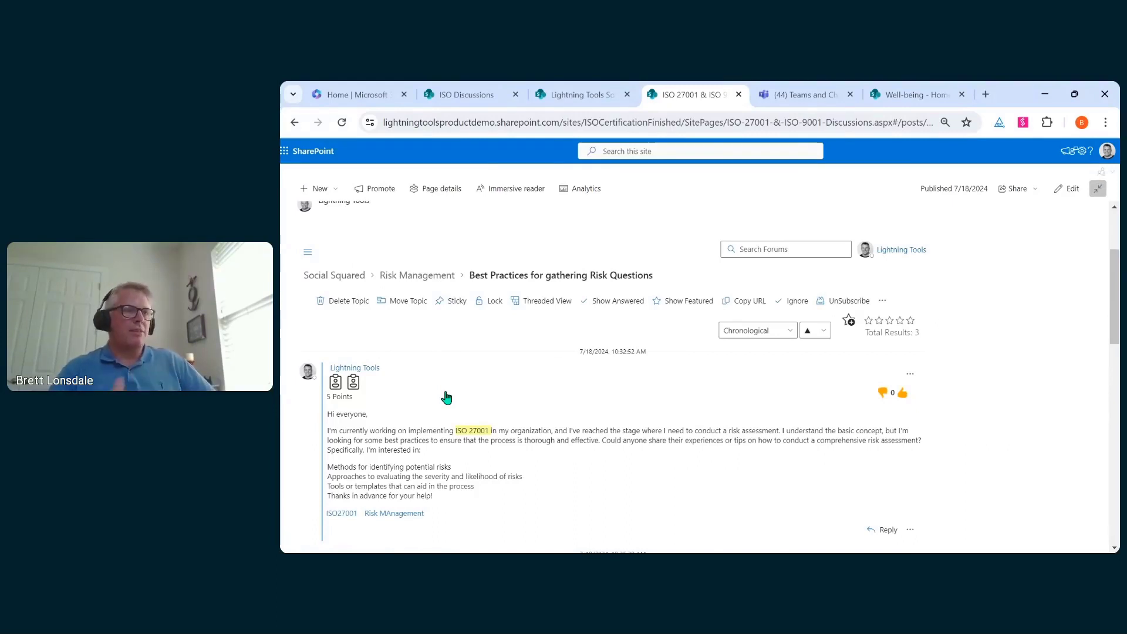
left_click(396, 301)
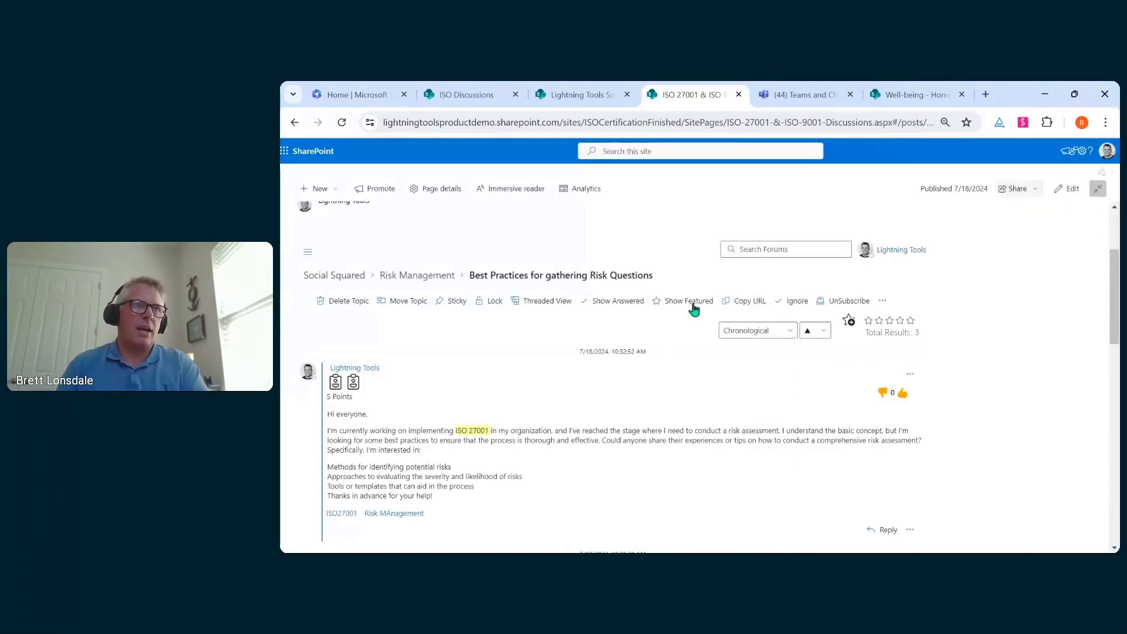
left_click(1102, 156)
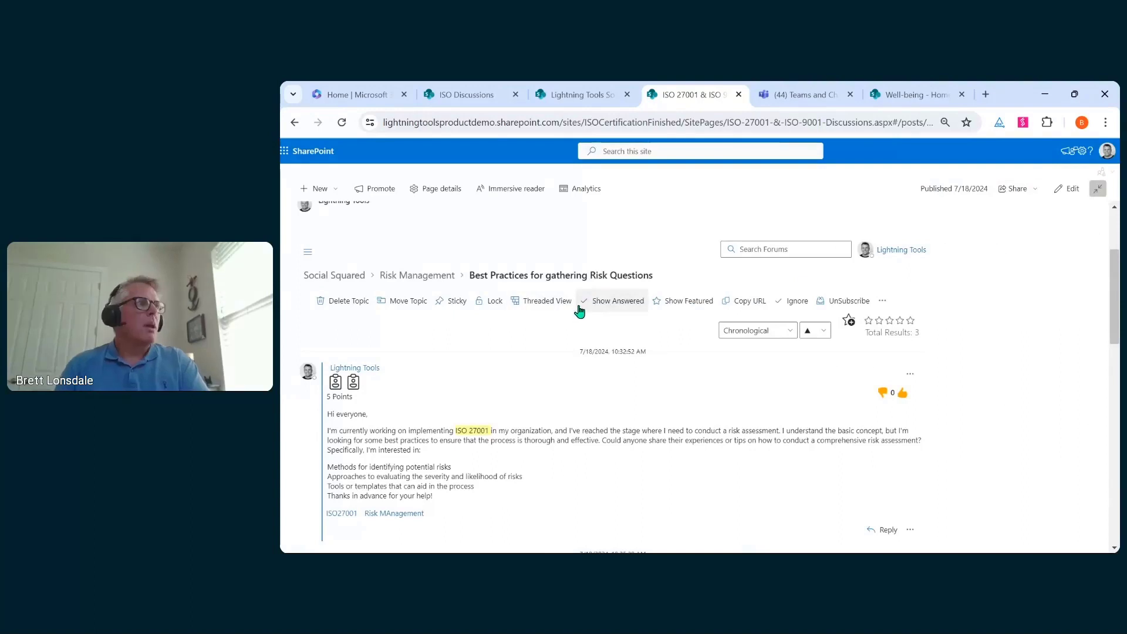
- Make the risk questions topic sticky for a period of time ending Sun Aug 18 2024
left_click(458, 308)
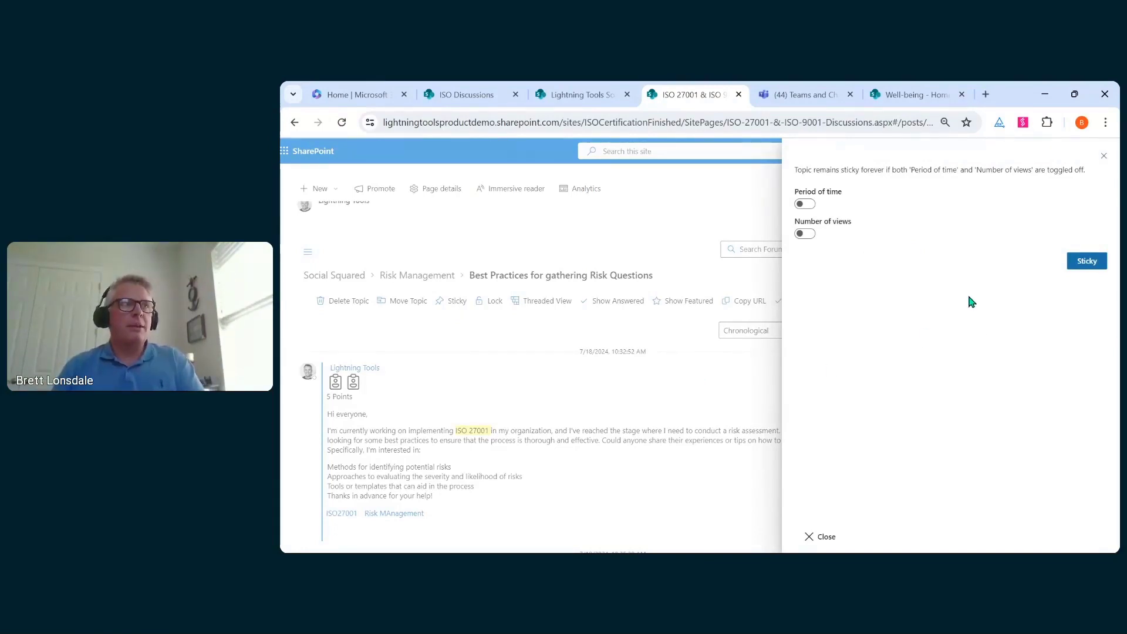
left_click(805, 204)
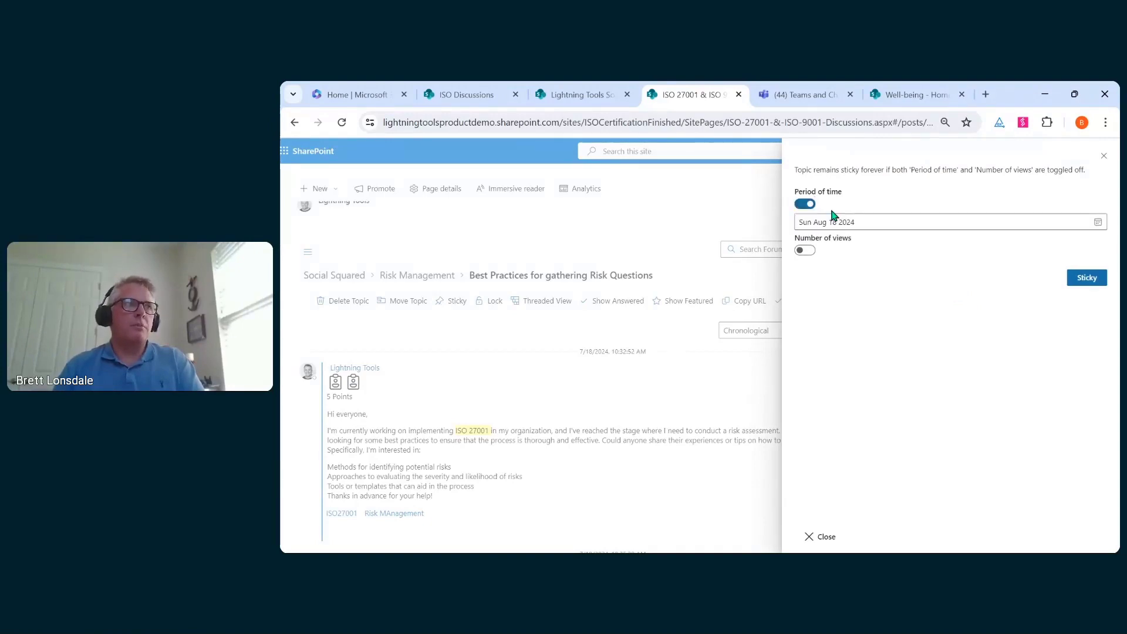
left_click(1078, 290)
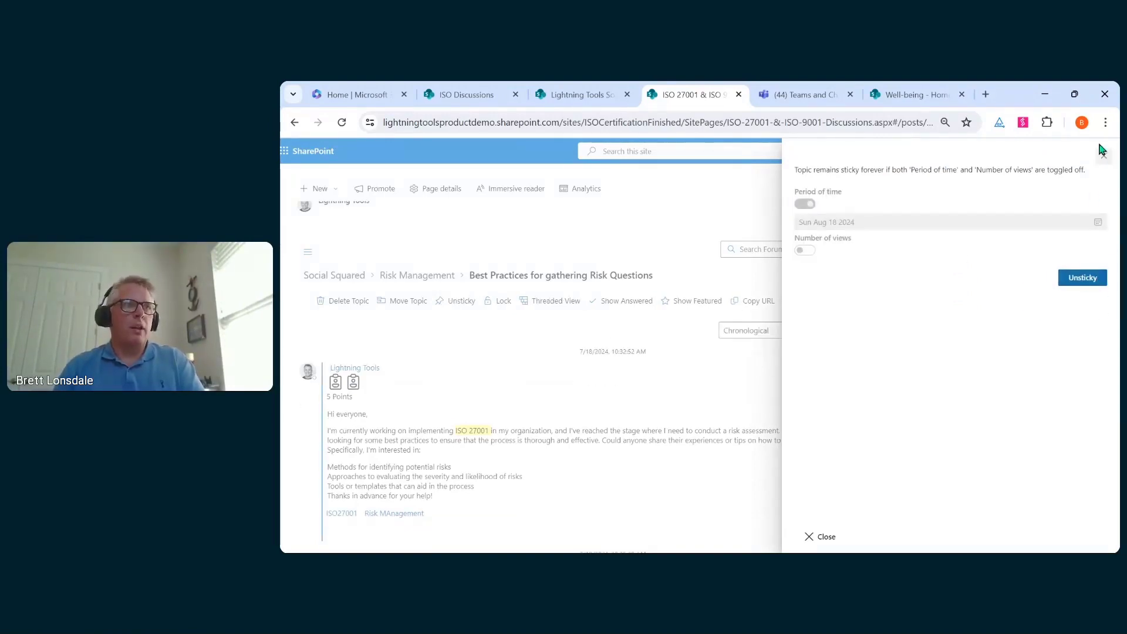
left_click(1103, 154)
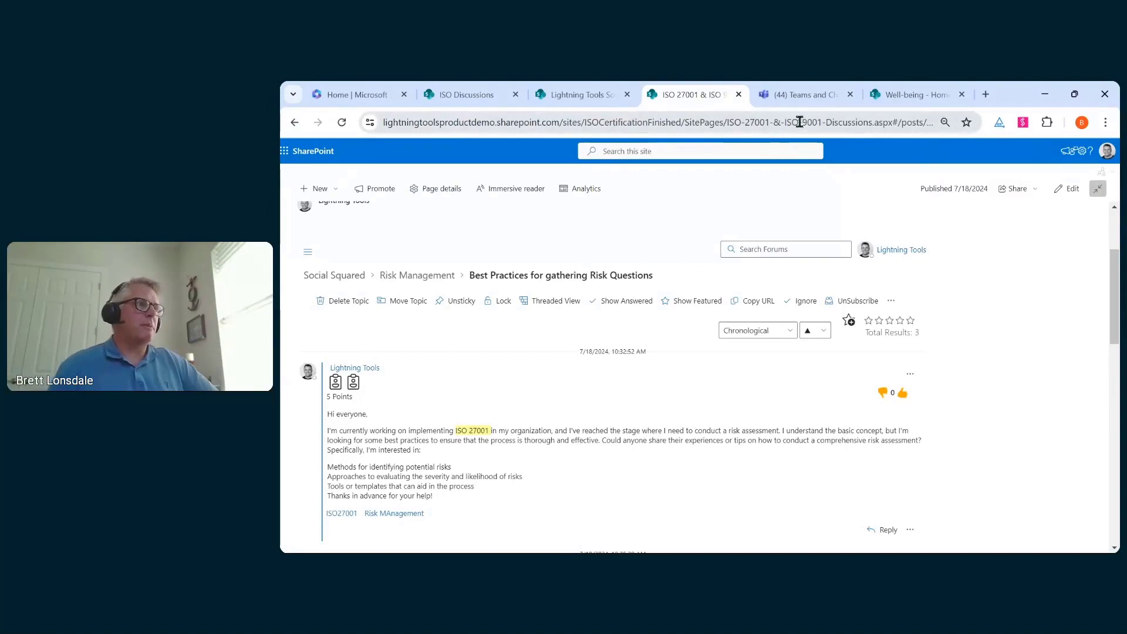
- Lock the risk questions topic and check its posts for reply options
scroll(449, 340, "down", 5)
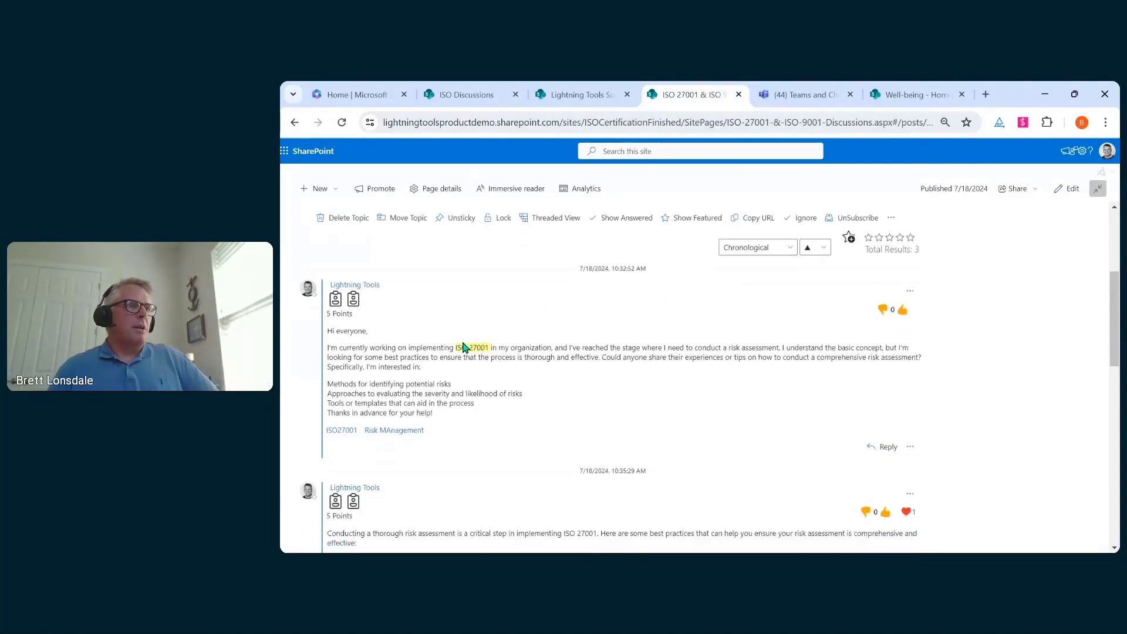
scroll(463, 346, "up", 5)
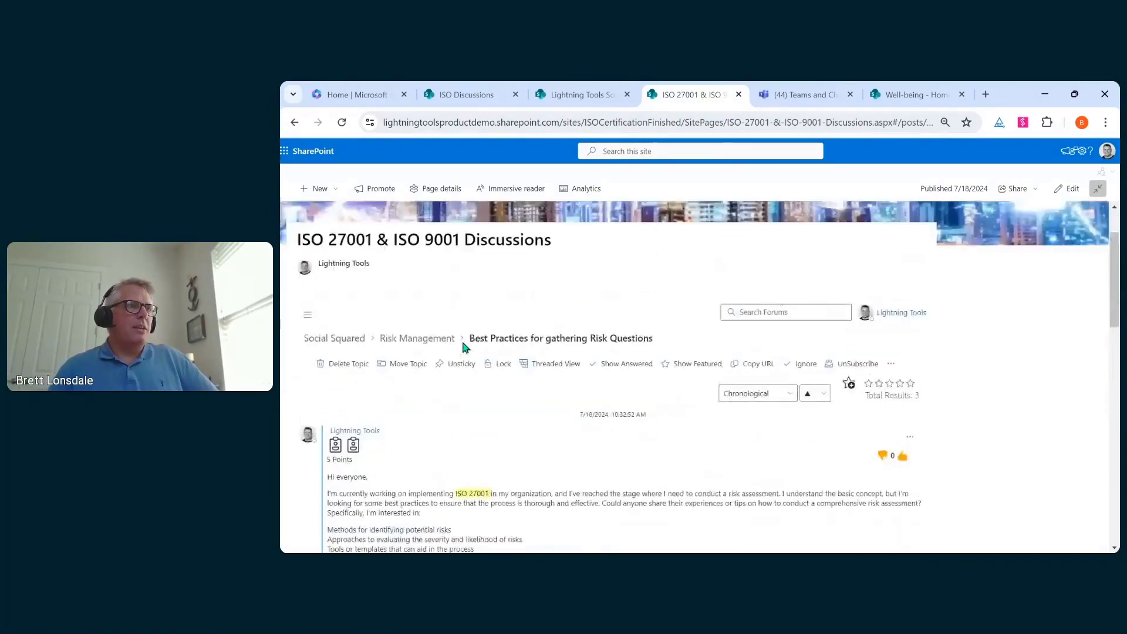
left_click(495, 369)
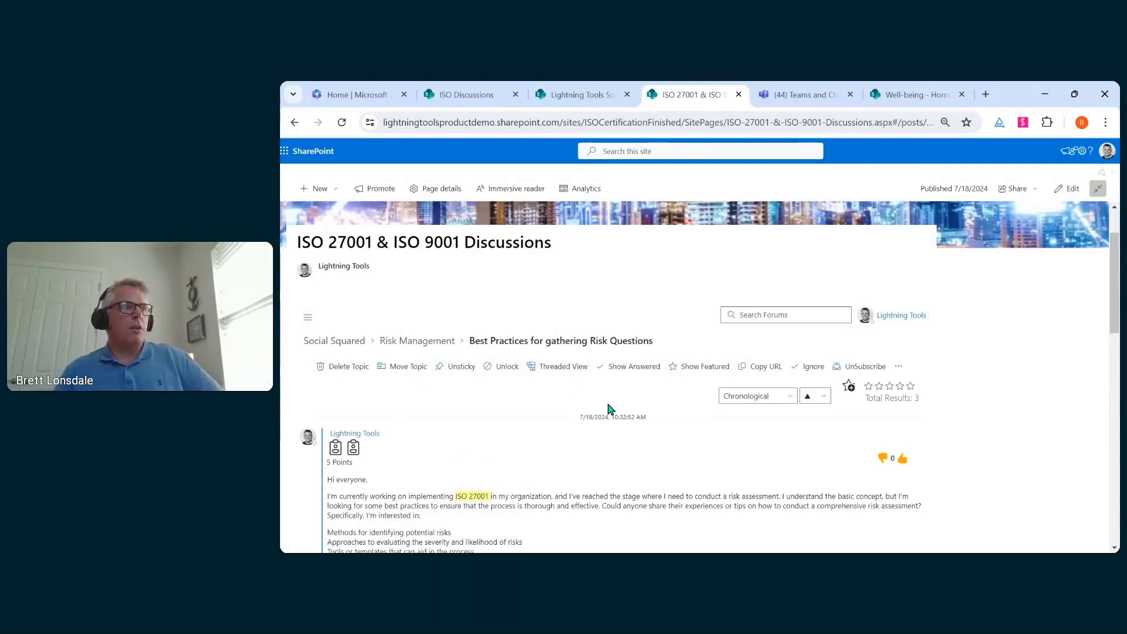
scroll(832, 411, "down", 5)
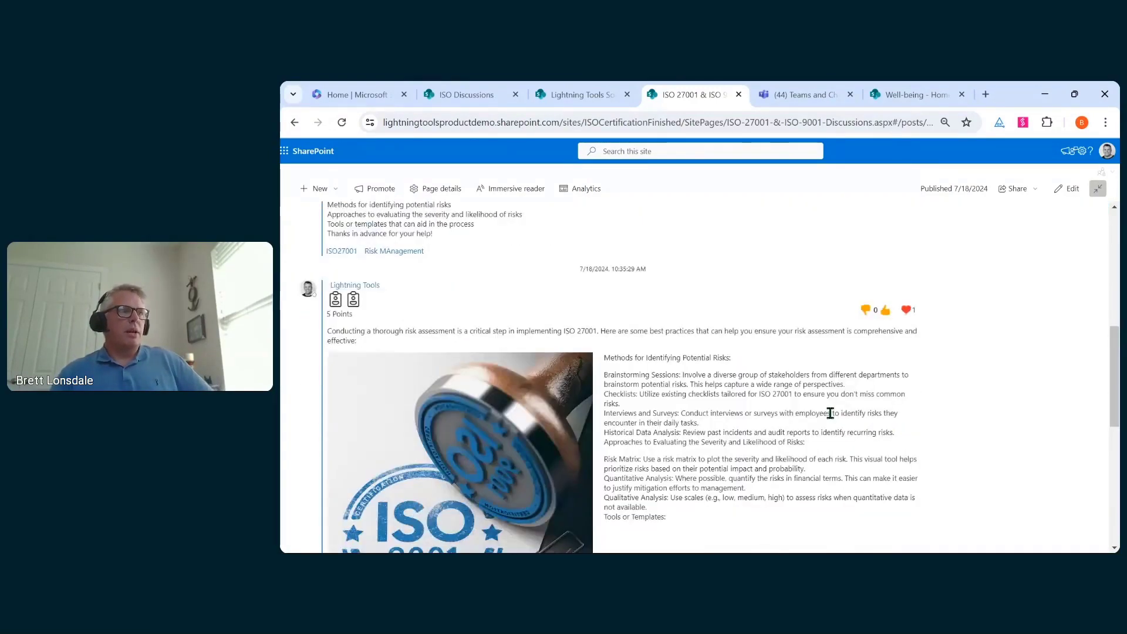
scroll(830, 412, "down", 5)
scroll(886, 446, "up", 10)
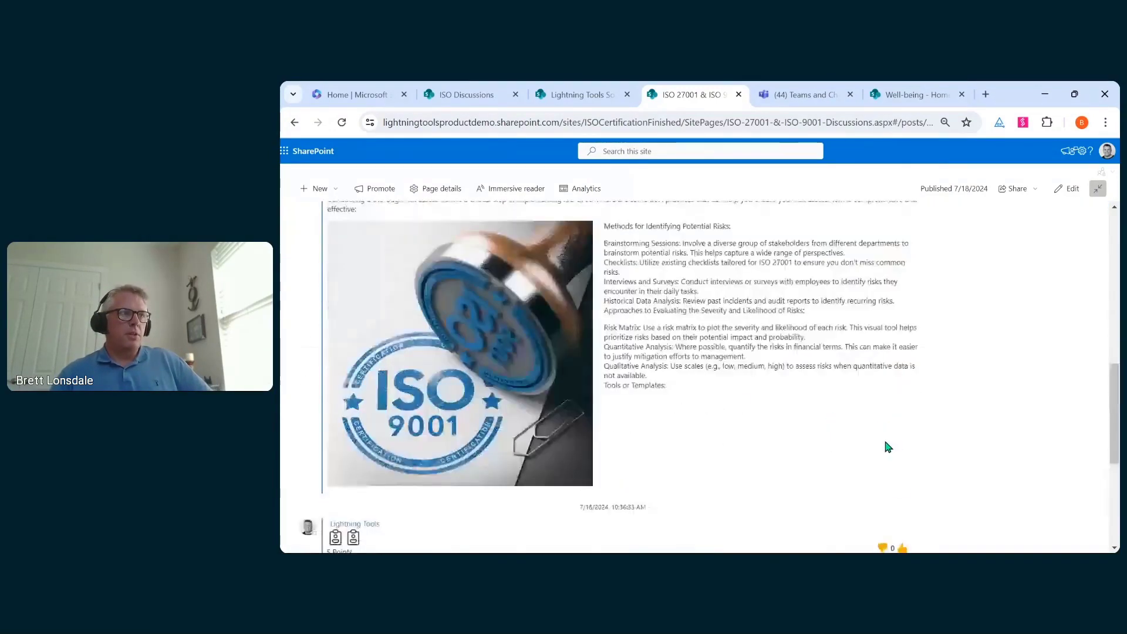
scroll(874, 446, "up", 4)
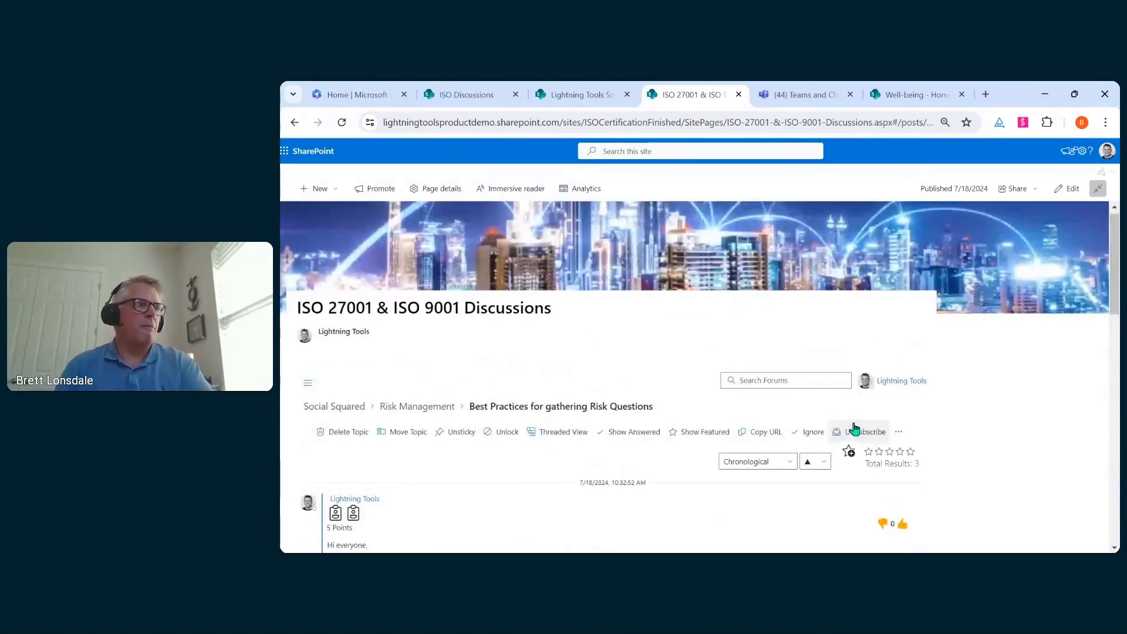
- Switch the topic to the threaded view and review how the replies are nested
left_click(584, 434)
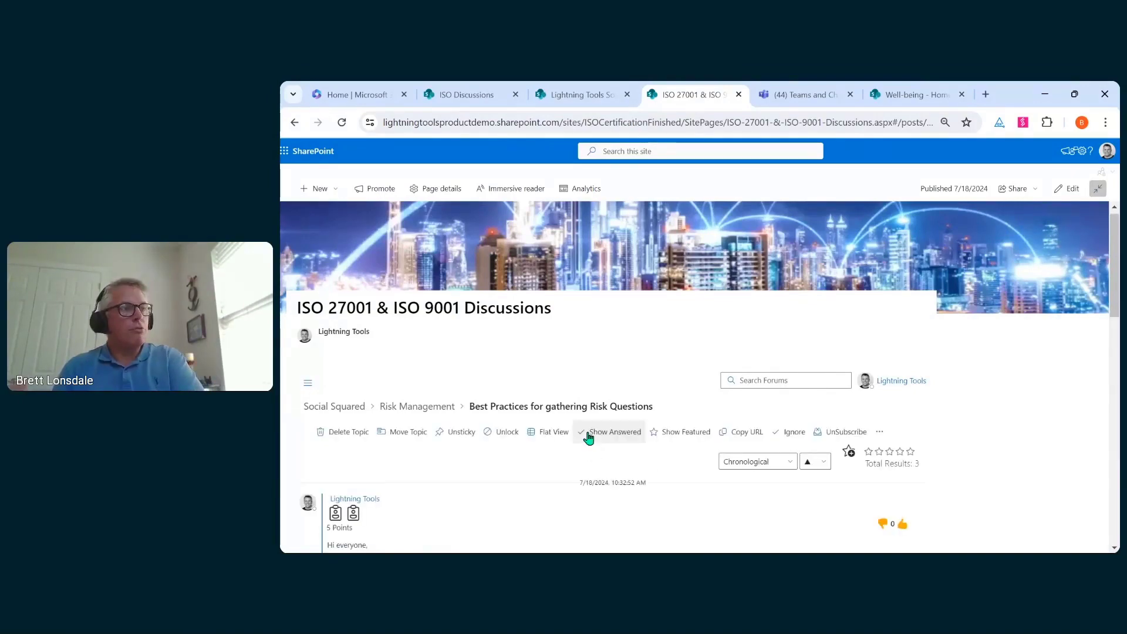
scroll(645, 411, "down", 5)
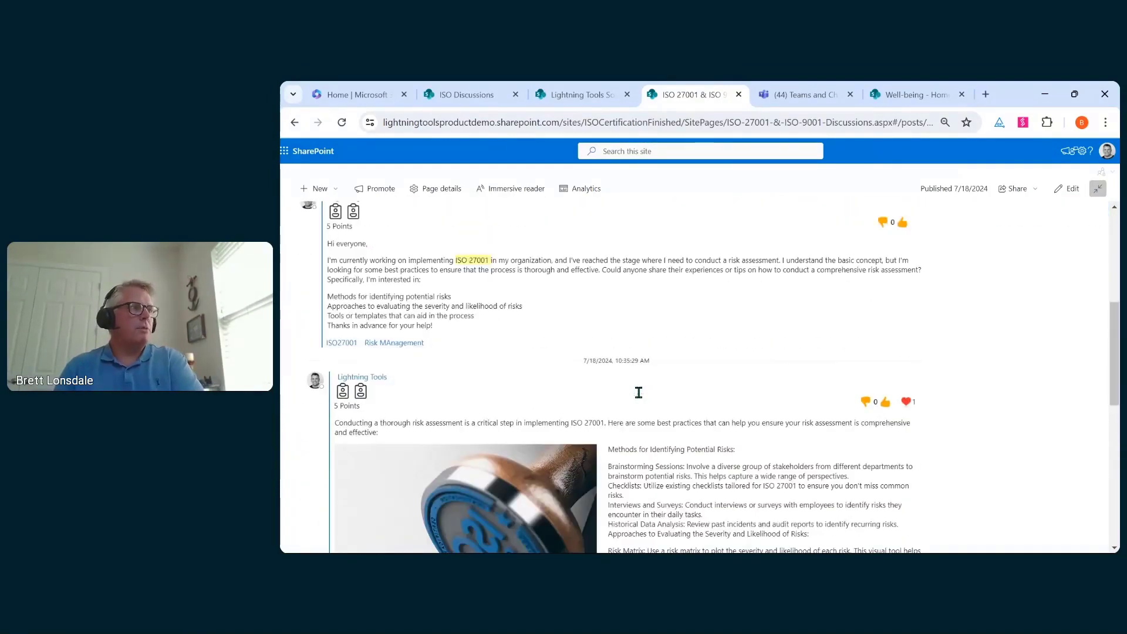
scroll(638, 392, "down", 1)
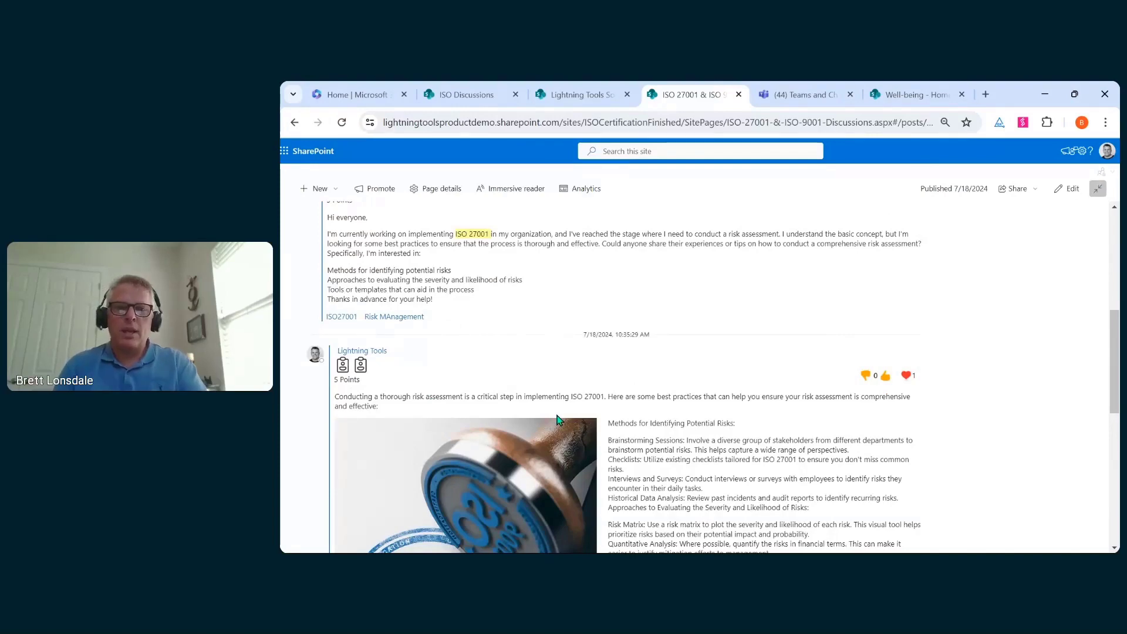
scroll(563, 405, "up", 5)
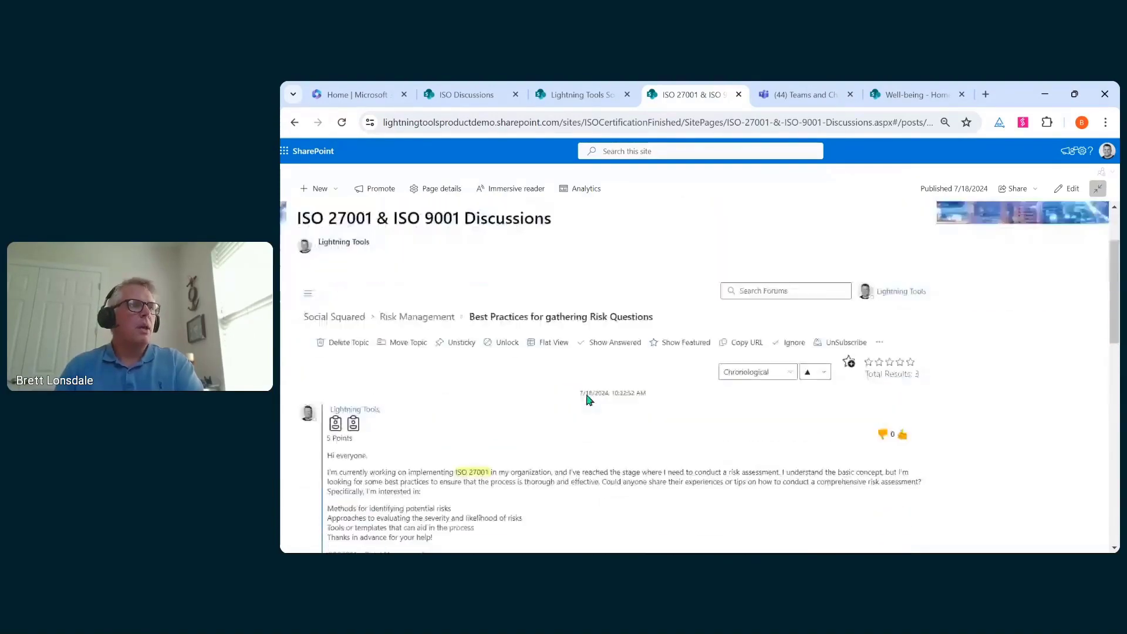
scroll(588, 399, "down", 1)
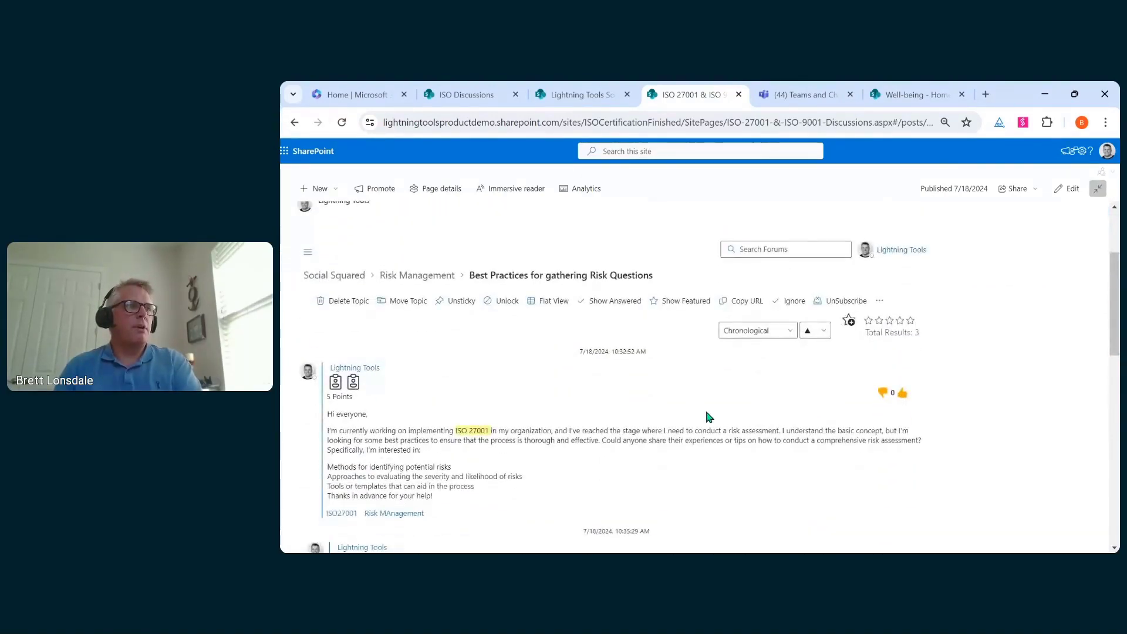
- Check the topic's additional subscription option, unsubscribe from the topic and subscribe to it again
left_click(879, 300)
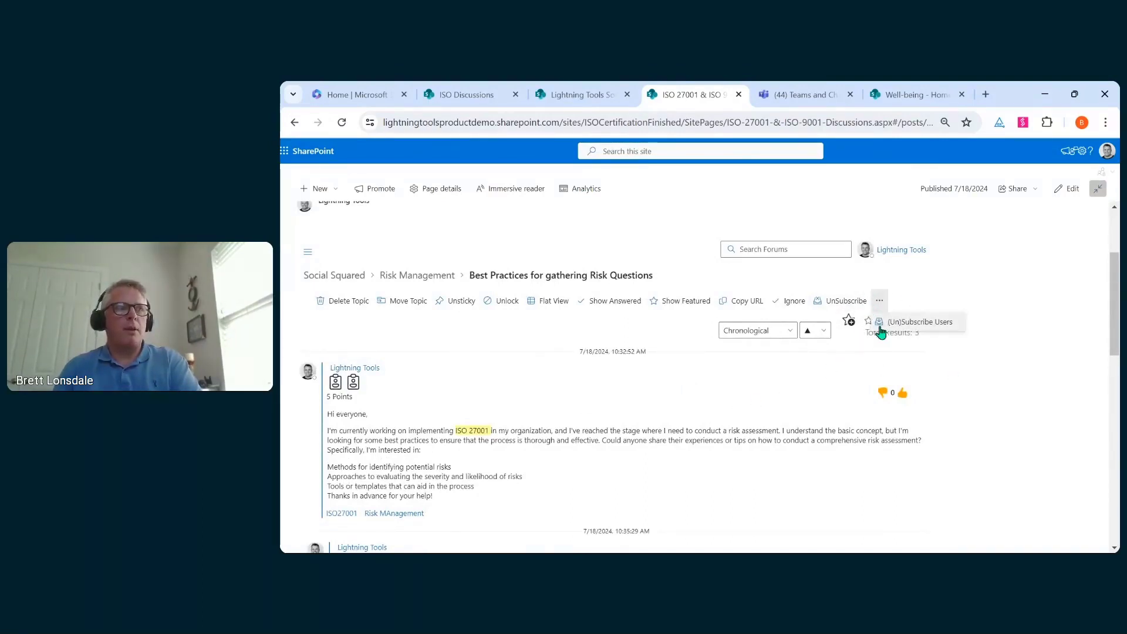
left_click(841, 300)
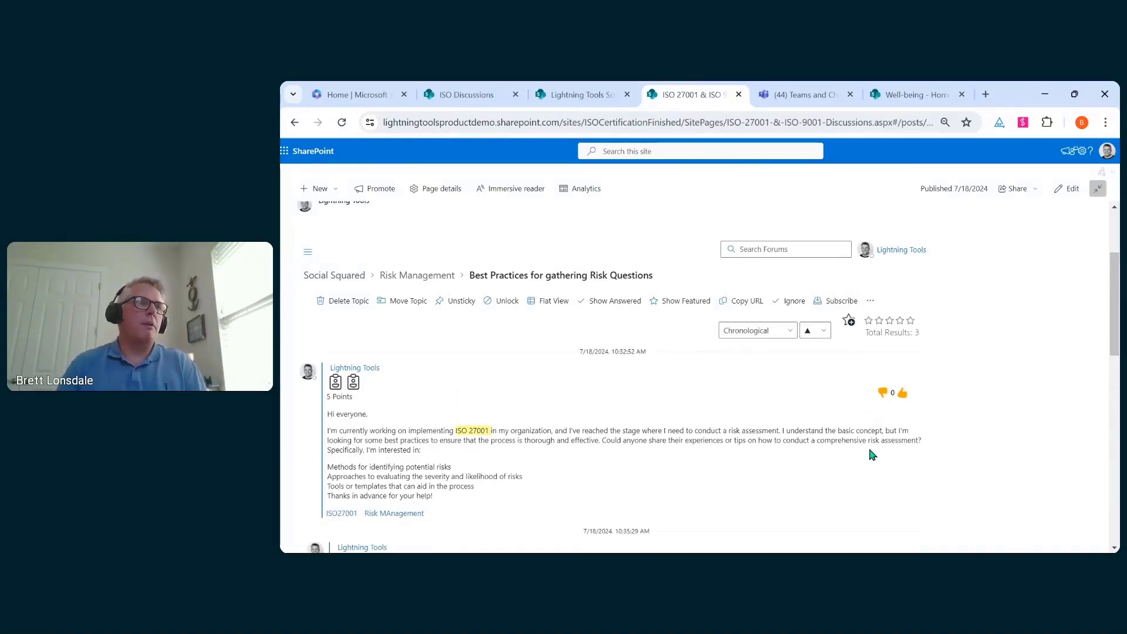
left_click(839, 301)
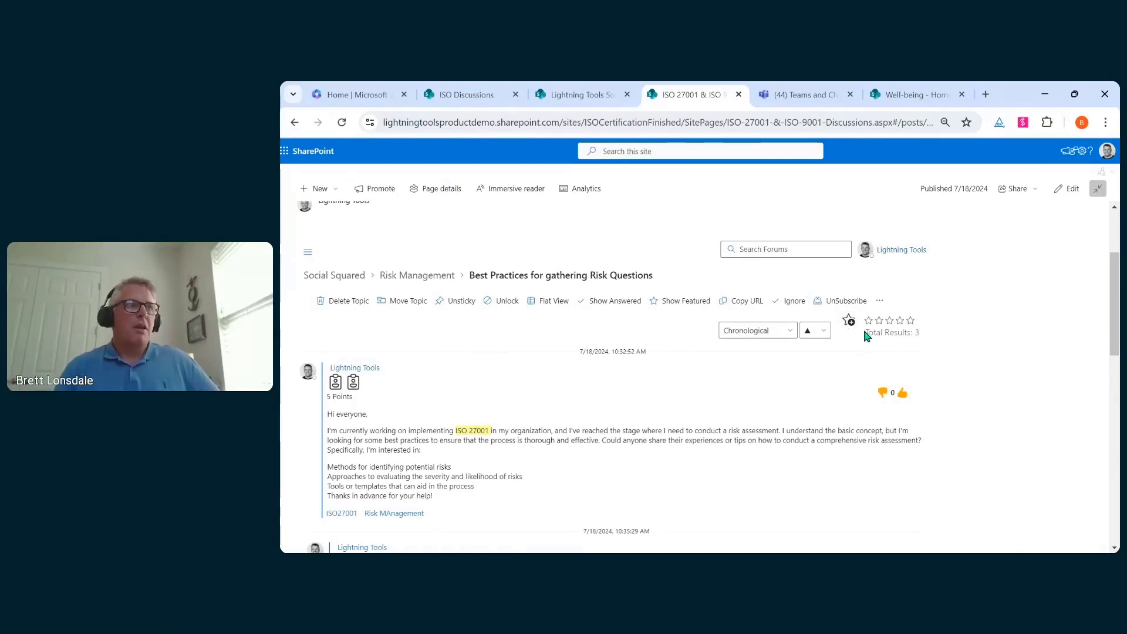
- Return to the Social Squared forum overview and examine its forum list and the available menu options
scroll(824, 344, "down", 4)
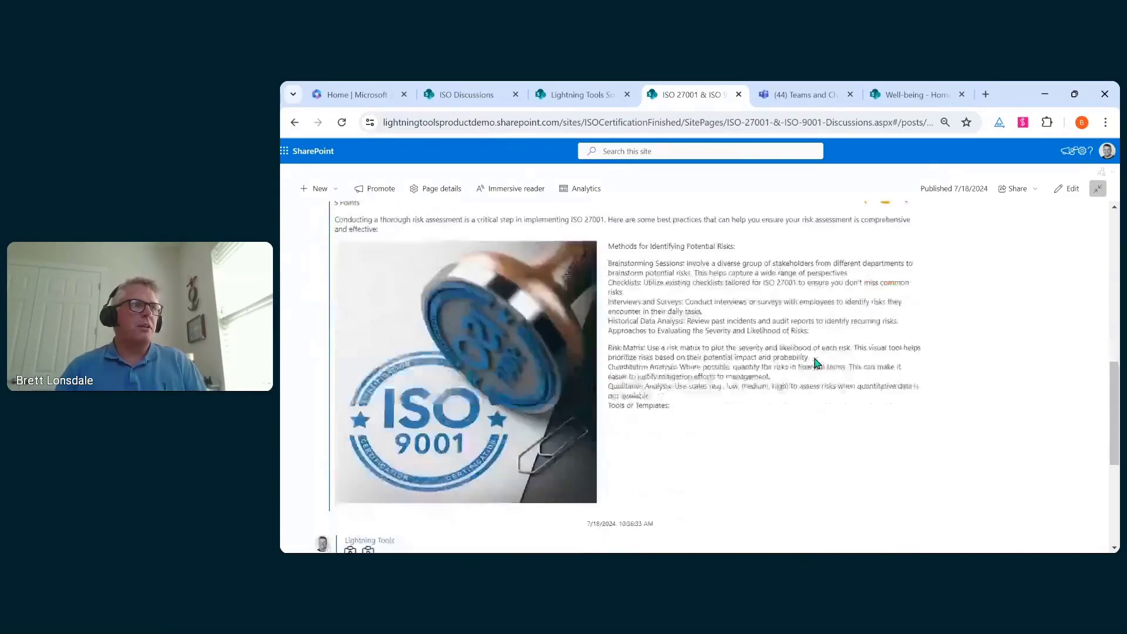
scroll(816, 362, "up", 6)
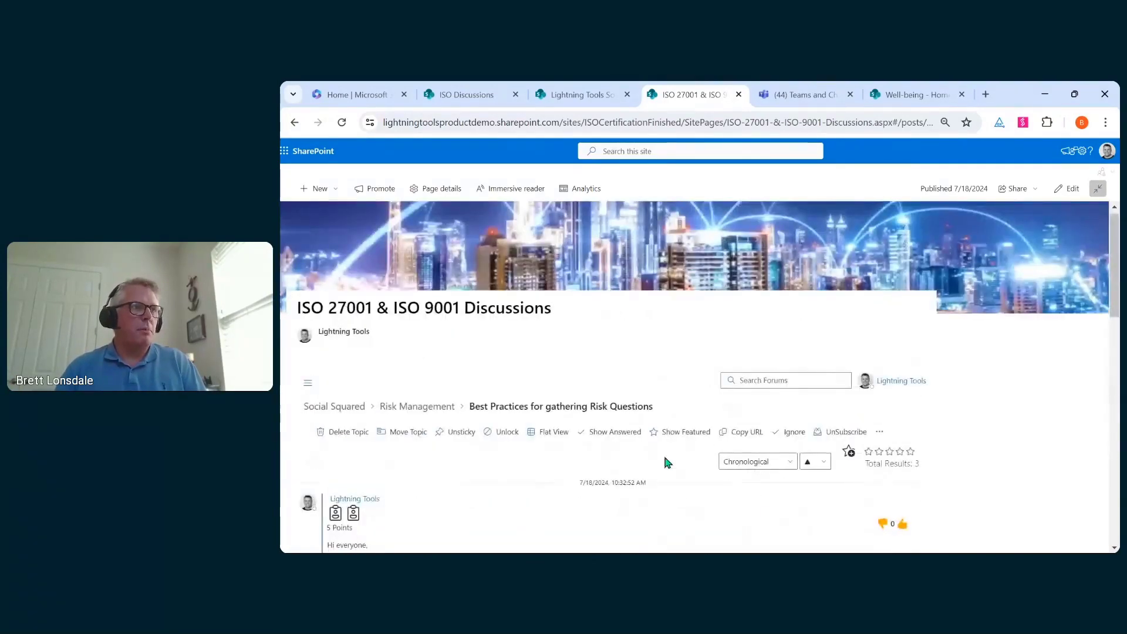
left_click(332, 406)
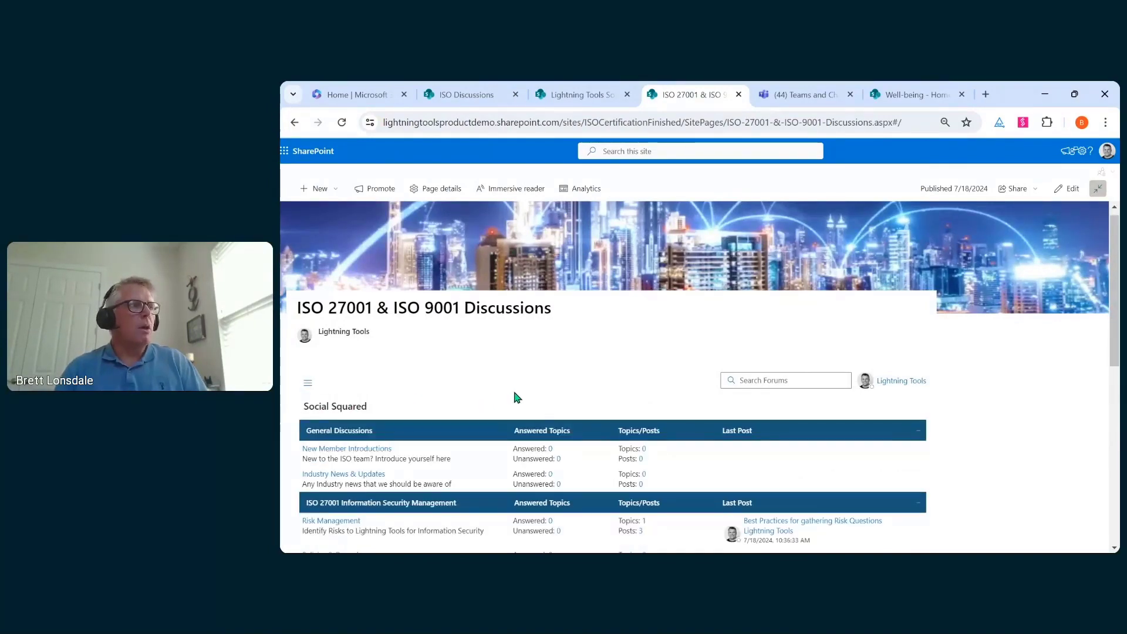
scroll(514, 393, "down", 3)
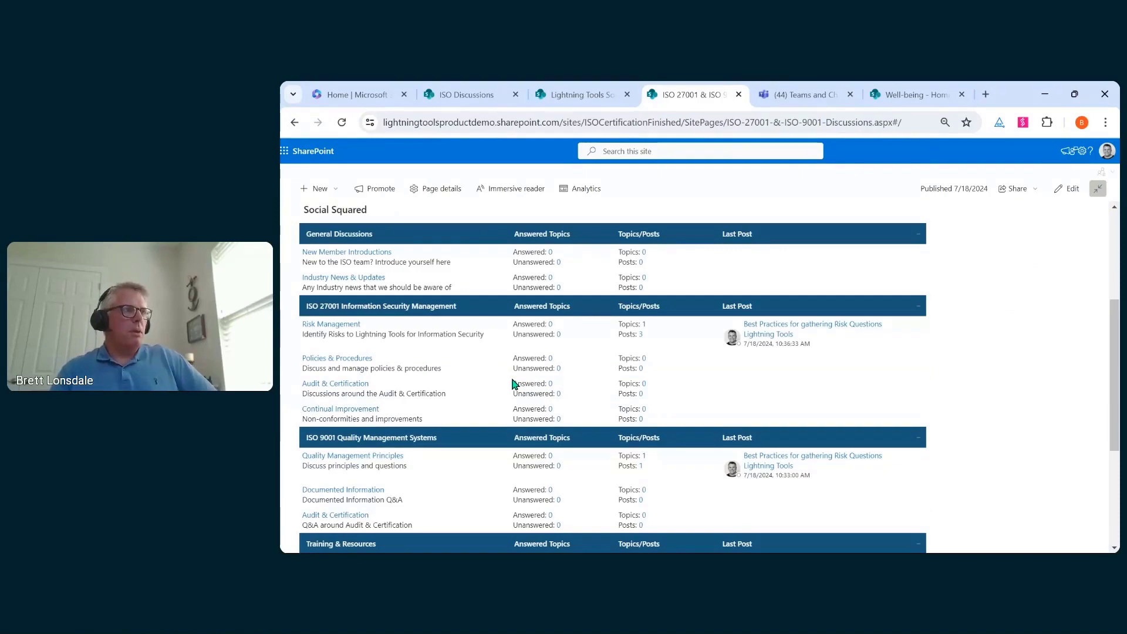
scroll(510, 382, "up", 2)
left_click(309, 320)
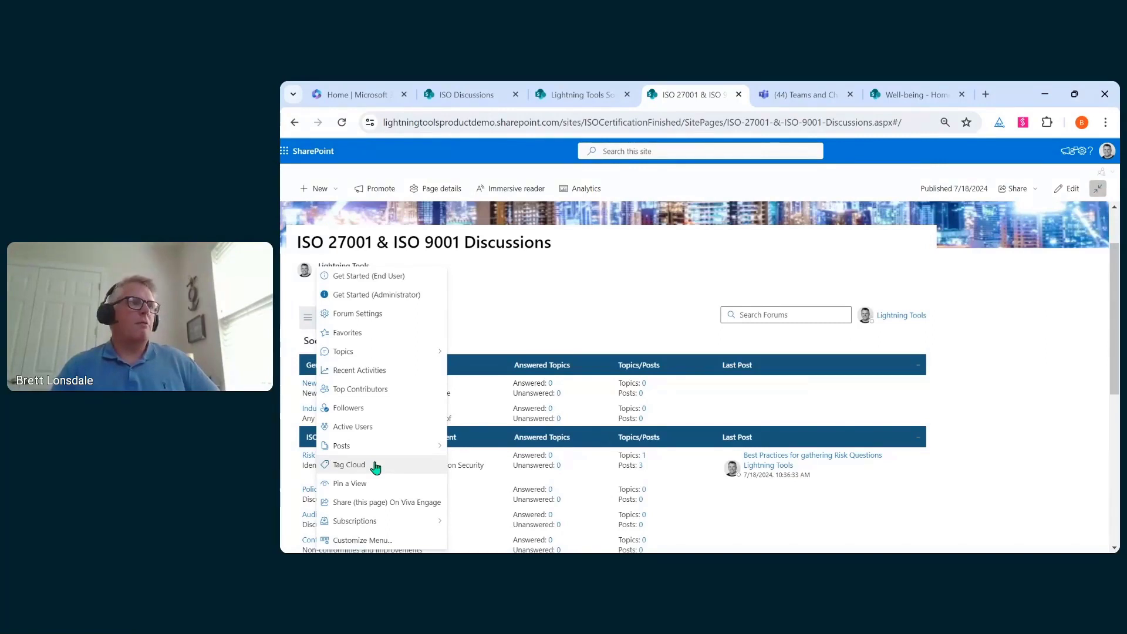
left_click(970, 334)
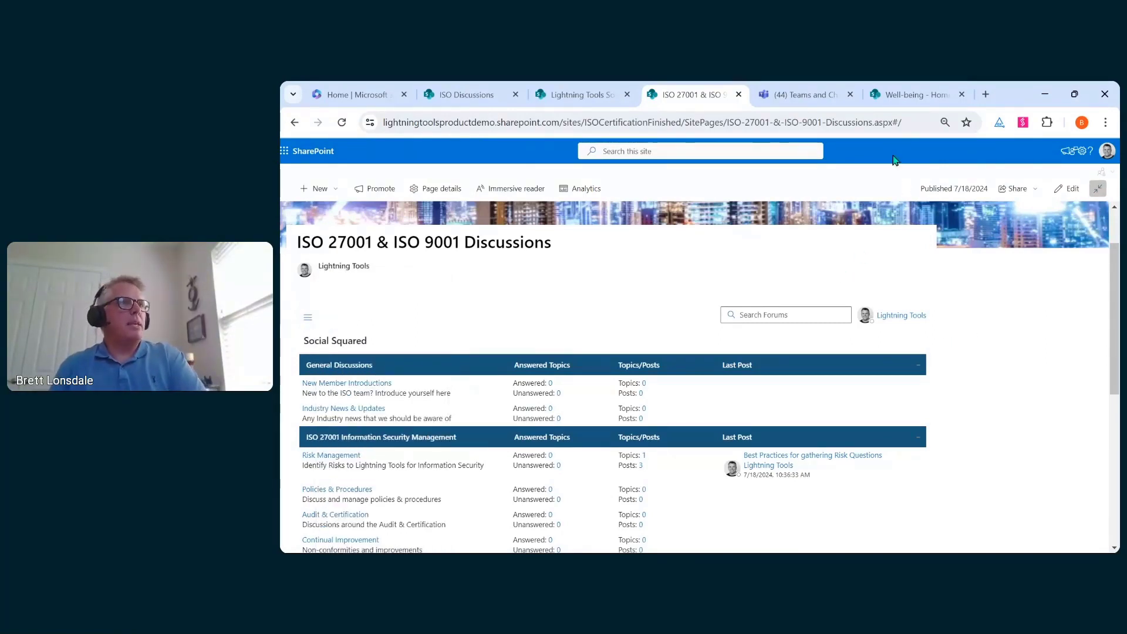
- Switch to the Well-being site and review the forums in its Social Squared discussion board
left_click(907, 98)
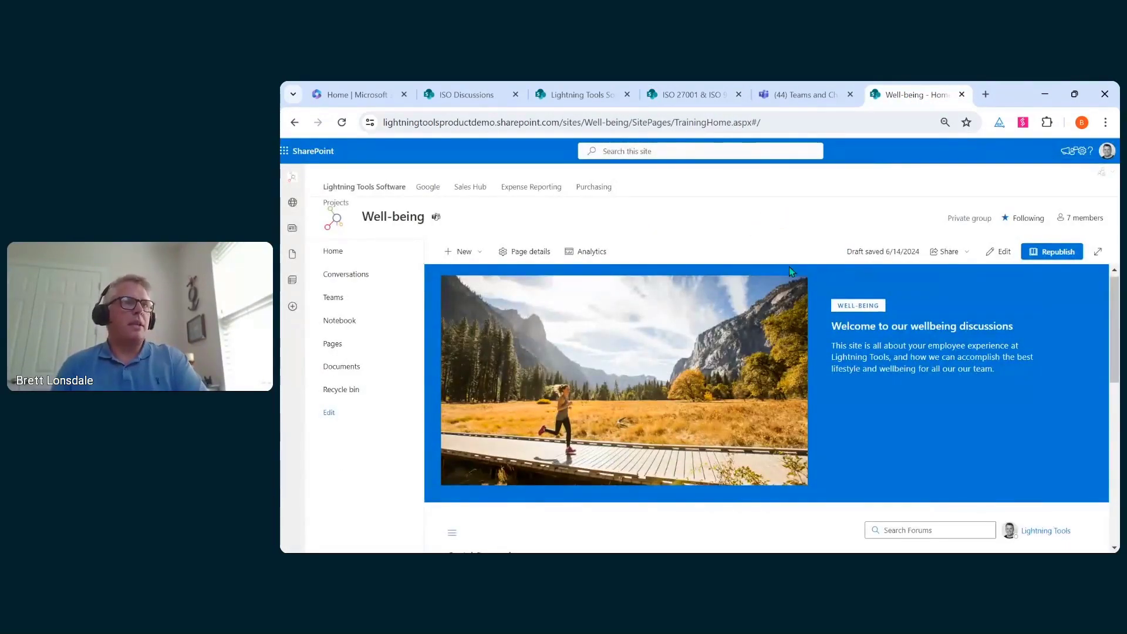
scroll(789, 268, "down", 5)
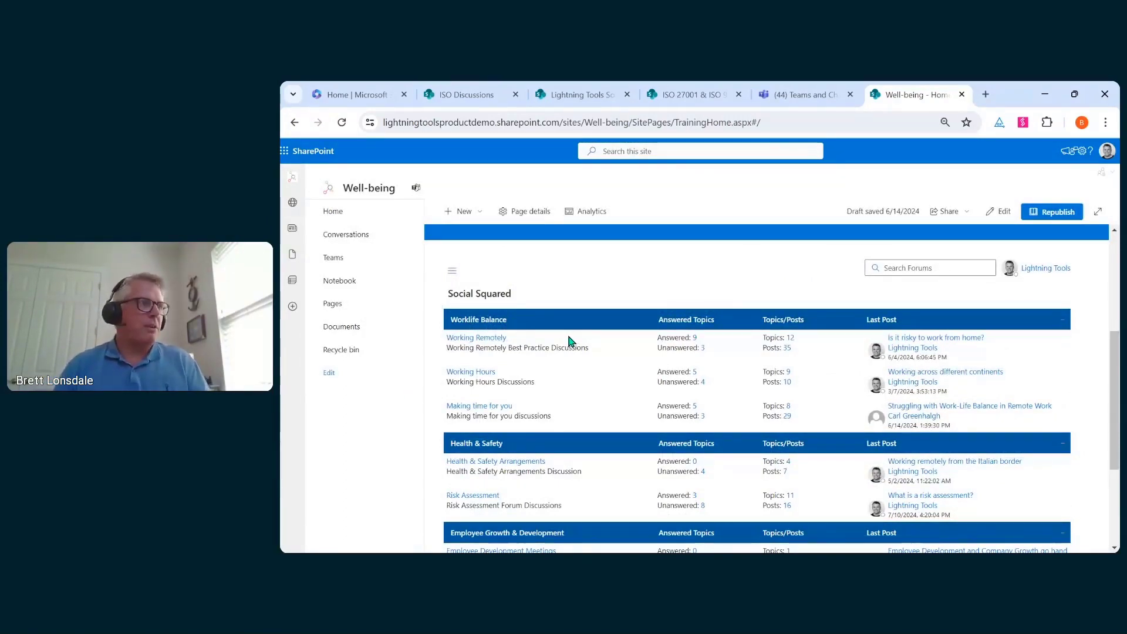
scroll(582, 399, "down", 2)
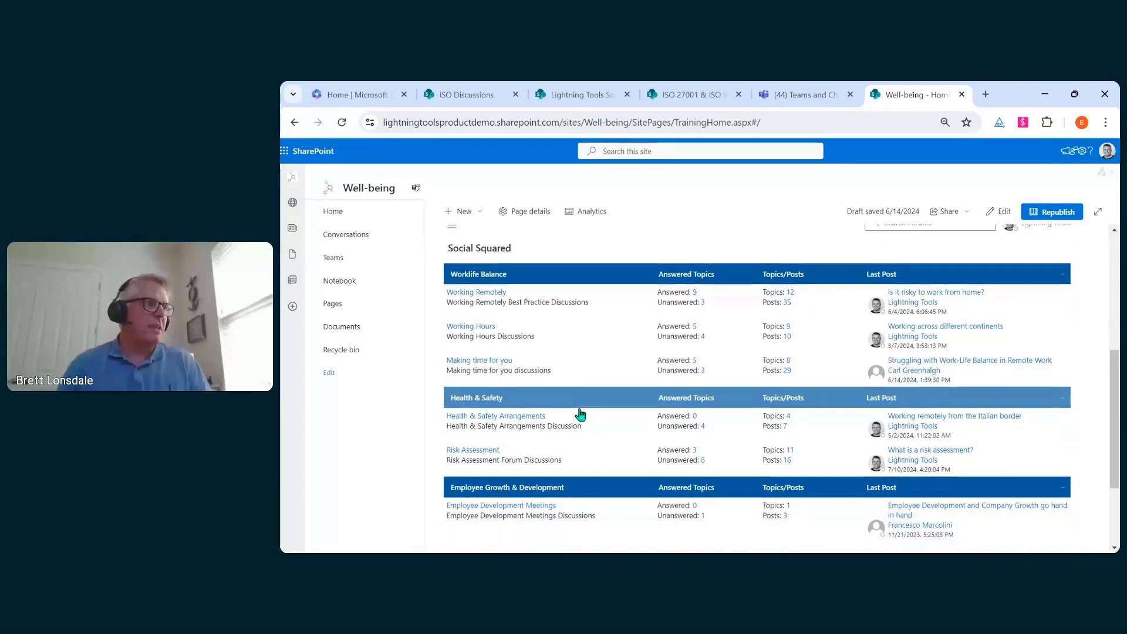
scroll(603, 398, "up", 2)
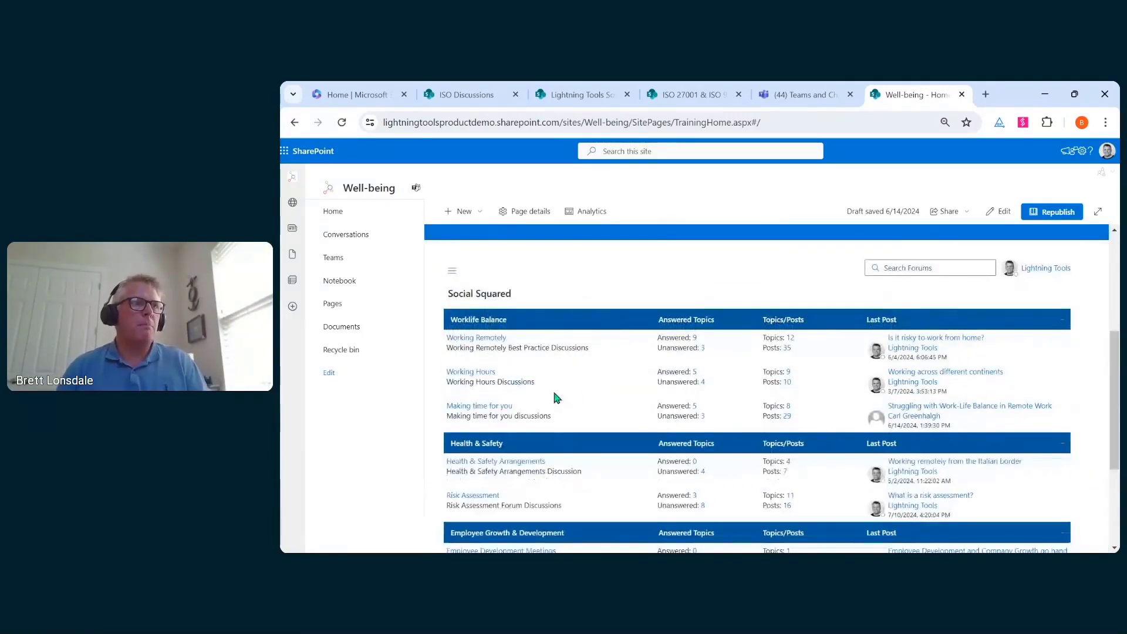
- Search the Well-being forums for "risk" and look through the matching posts
left_click(907, 267)
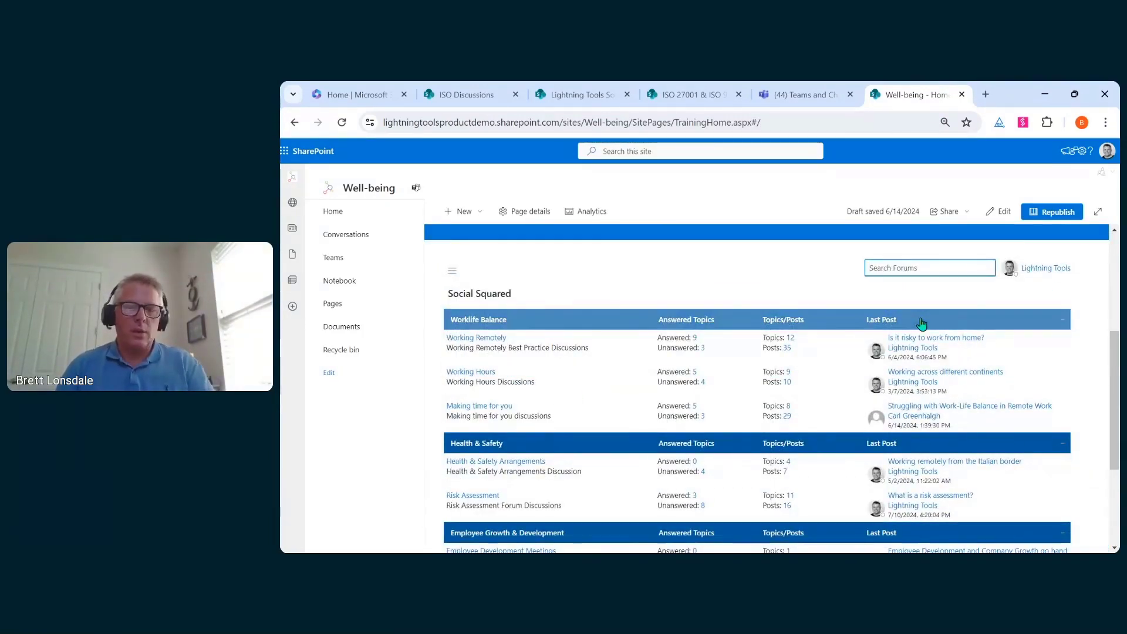
type("risk")
key("Return")
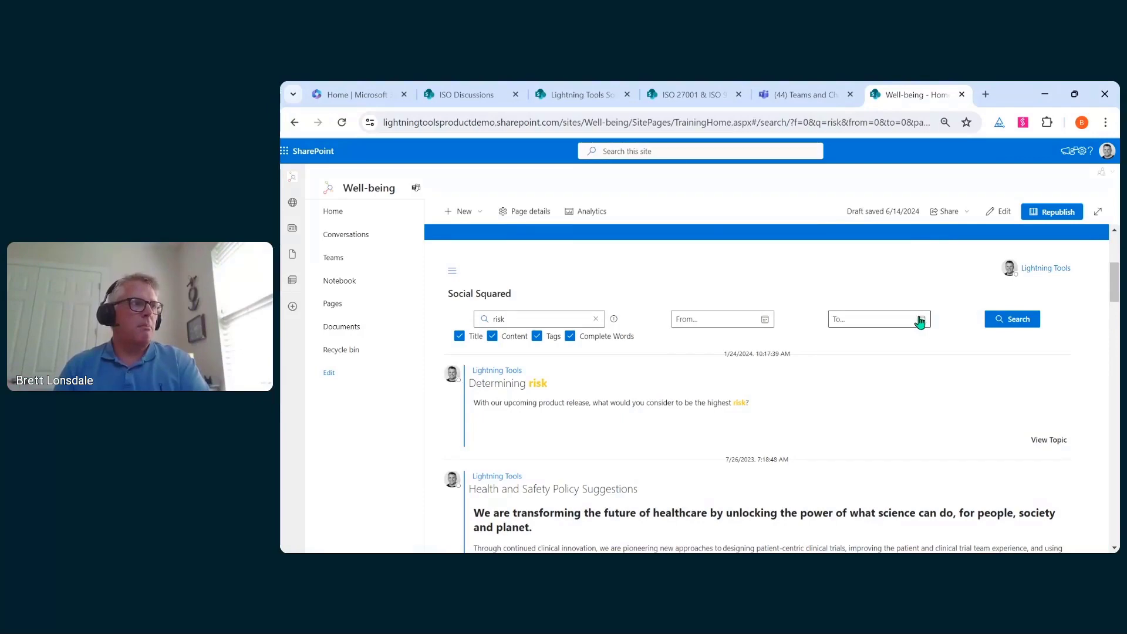
scroll(892, 375, "down", 5)
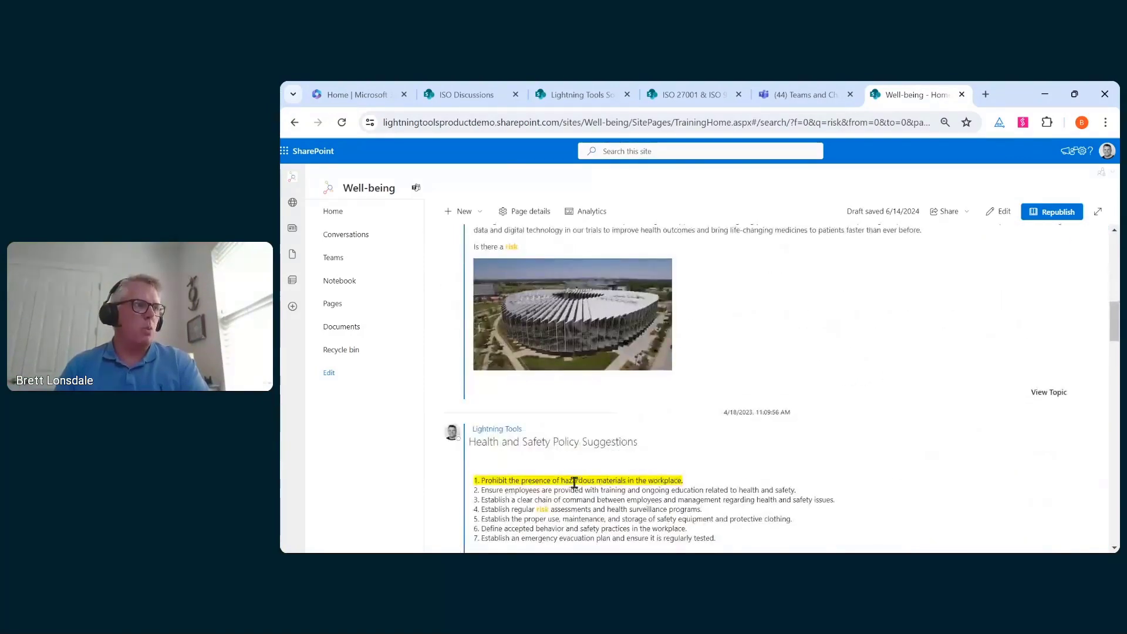
scroll(574, 483, "down", 2)
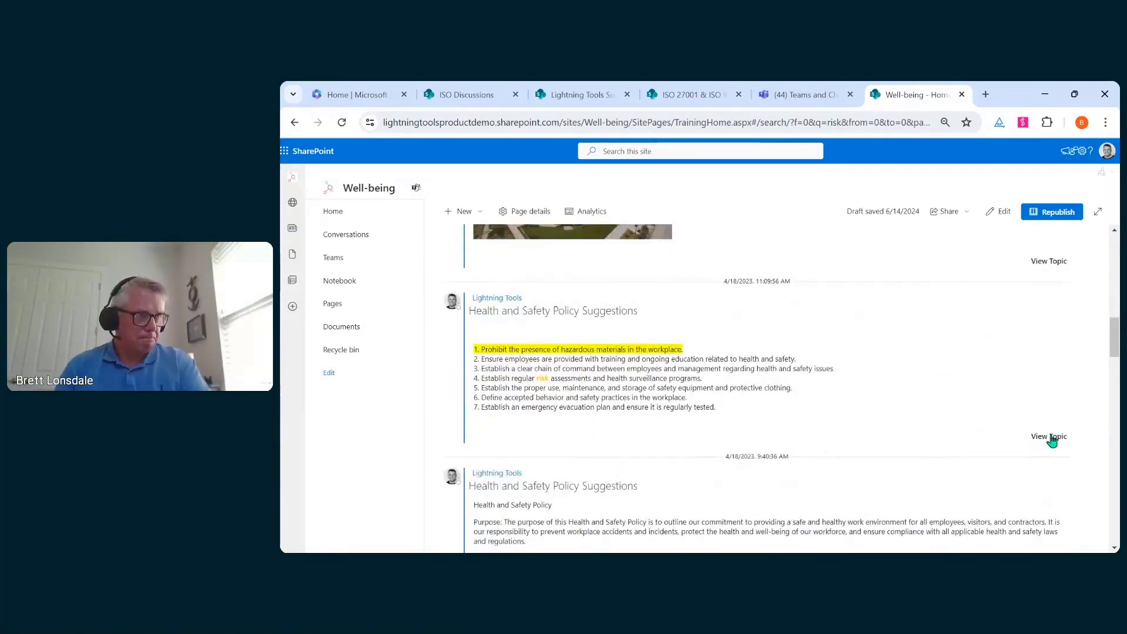
- View the full topic of the Health and Safety Policy Suggestions post about hazardous materials and review its posts and summary
left_click(1049, 441)
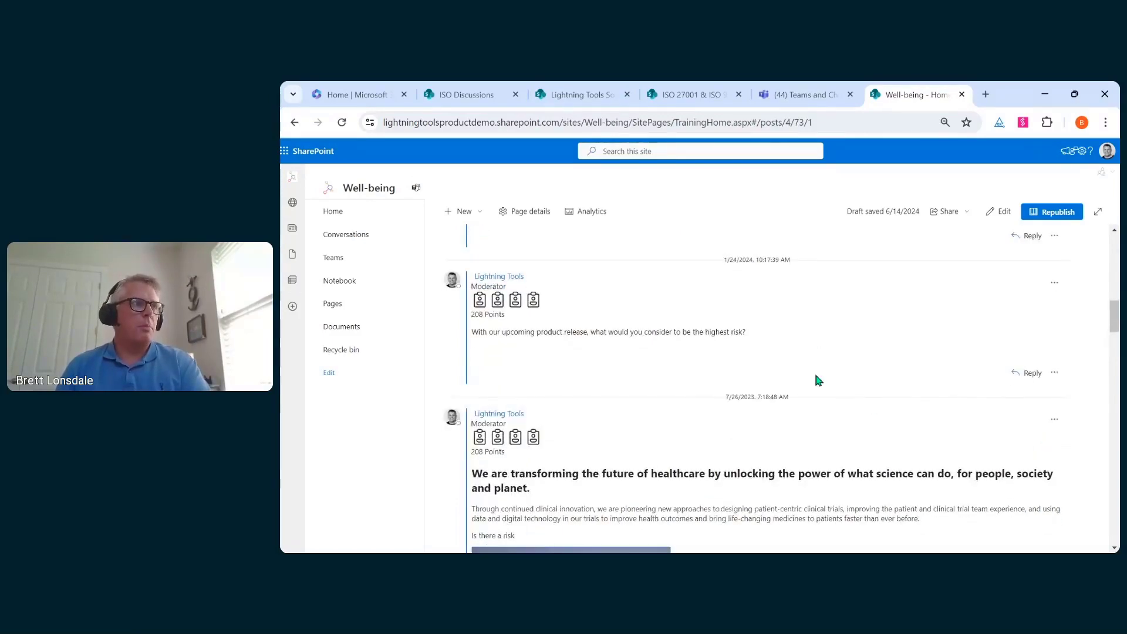
scroll(855, 414, "down", 10)
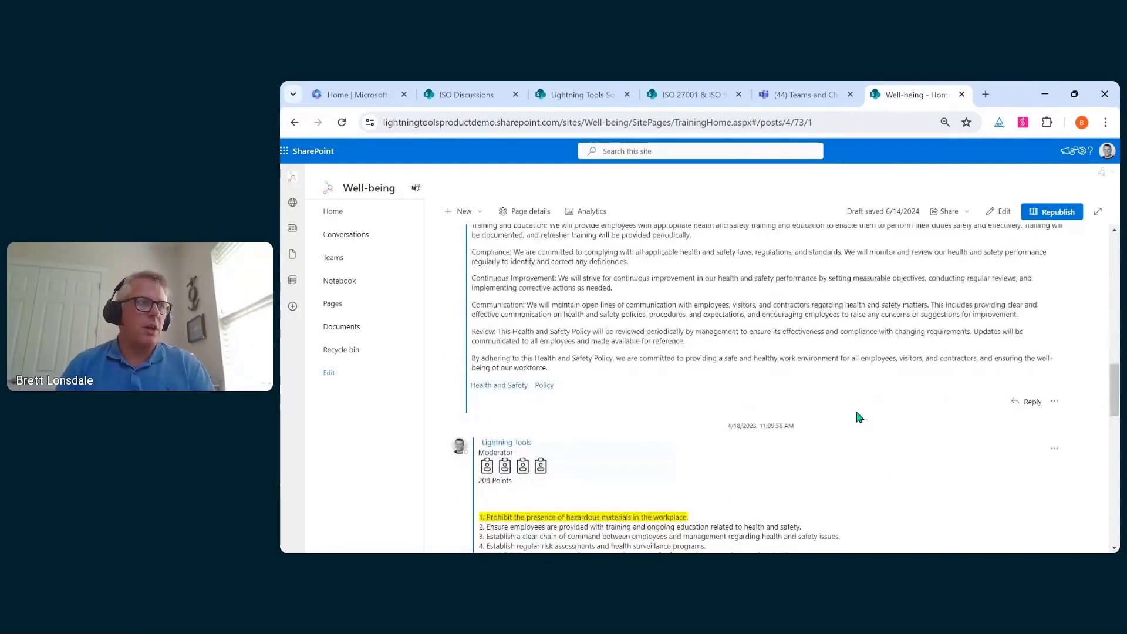
scroll(834, 399, "up", 15)
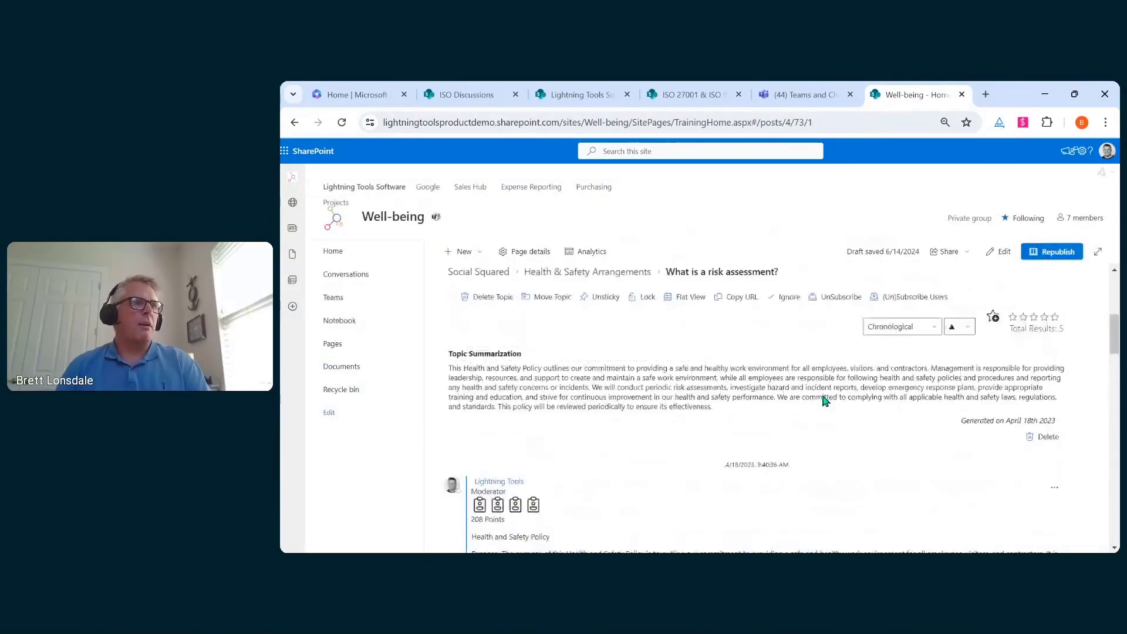
- Read through the topic summarization and the opening post of the open "What is a risk assessment?" topic
scroll(822, 399, "down", 2)
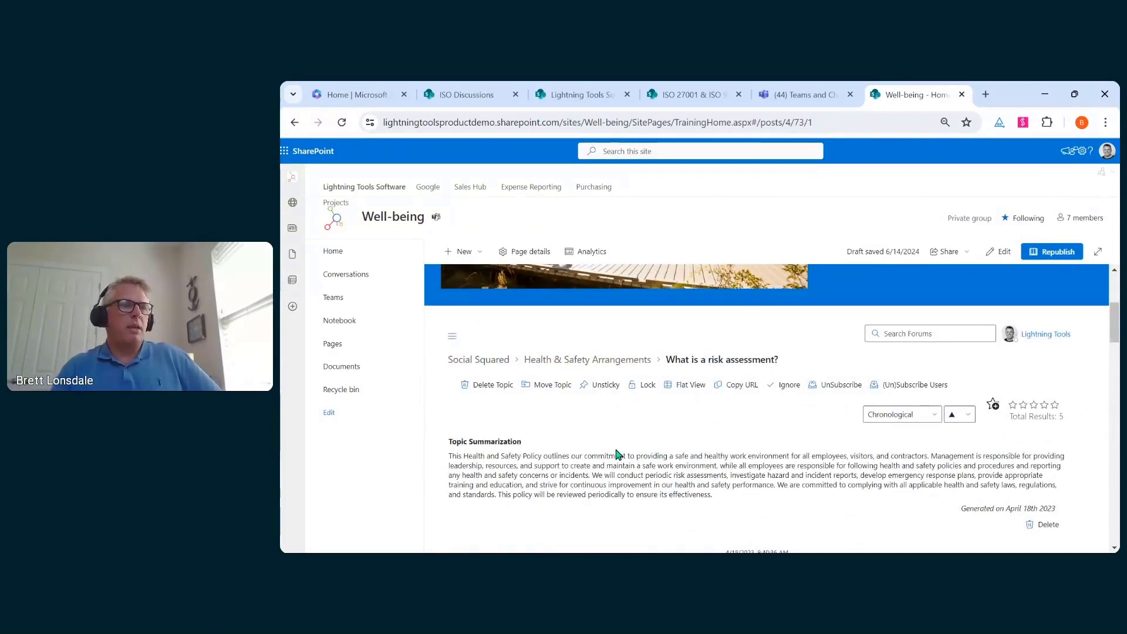
scroll(822, 455, "down", 1)
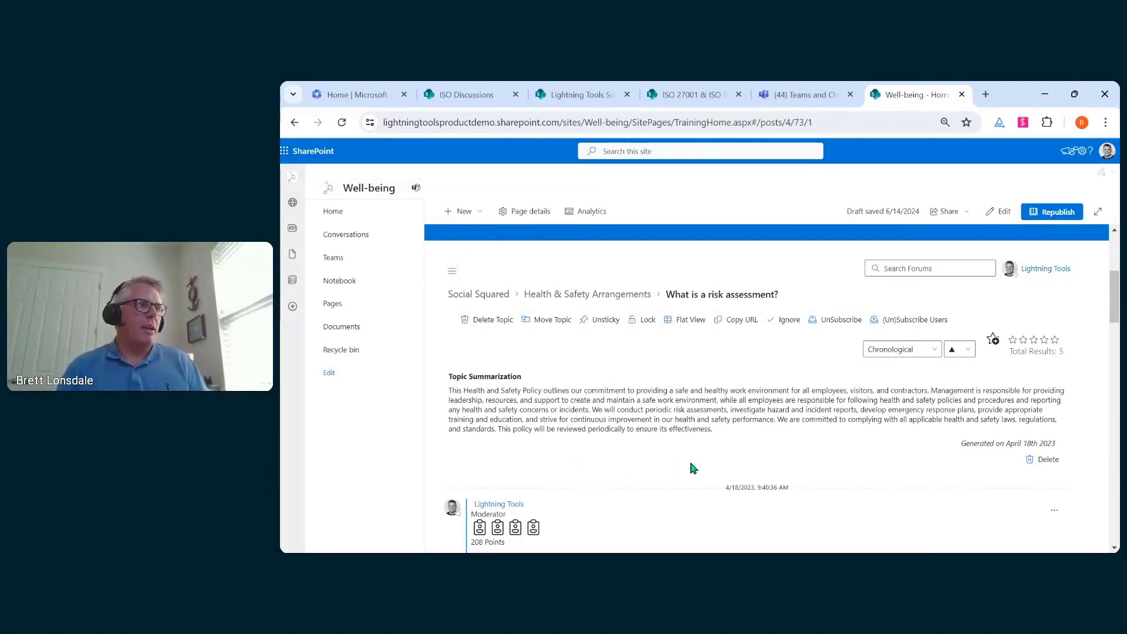
scroll(827, 412, "down", 1)
scroll(827, 412, "down", 1)
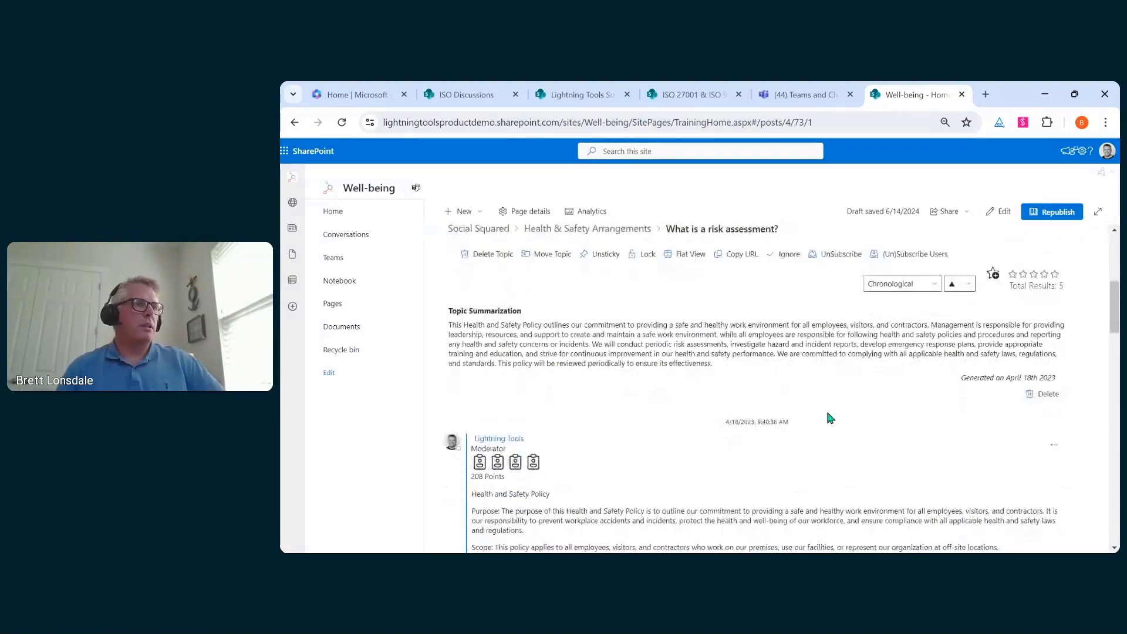
scroll(817, 414, "up", 3)
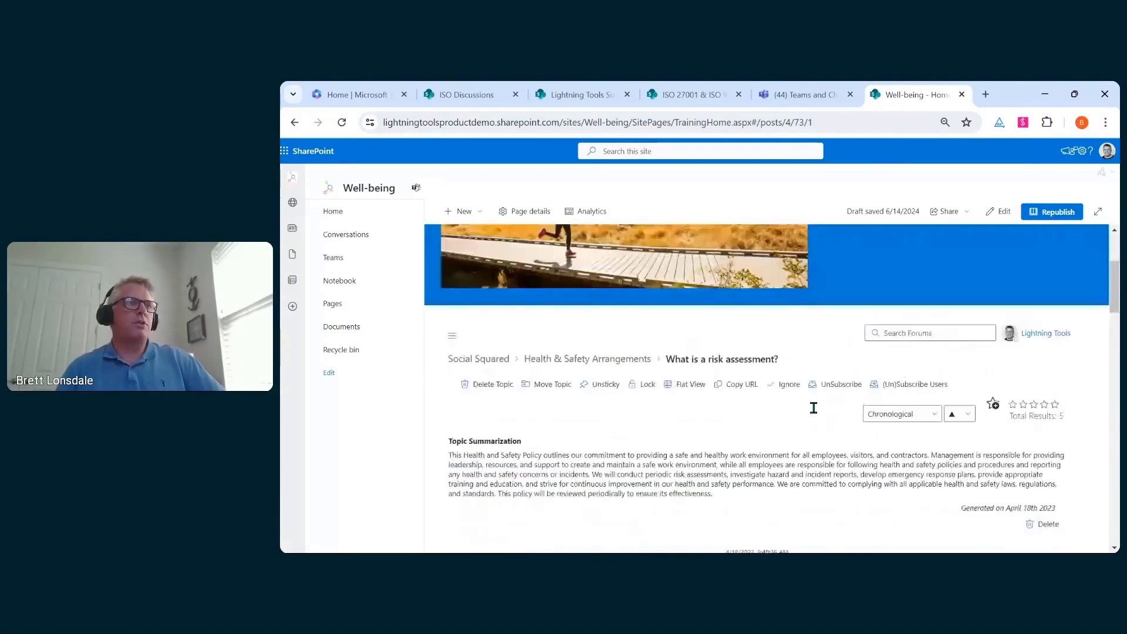
scroll(817, 415, "down", 3)
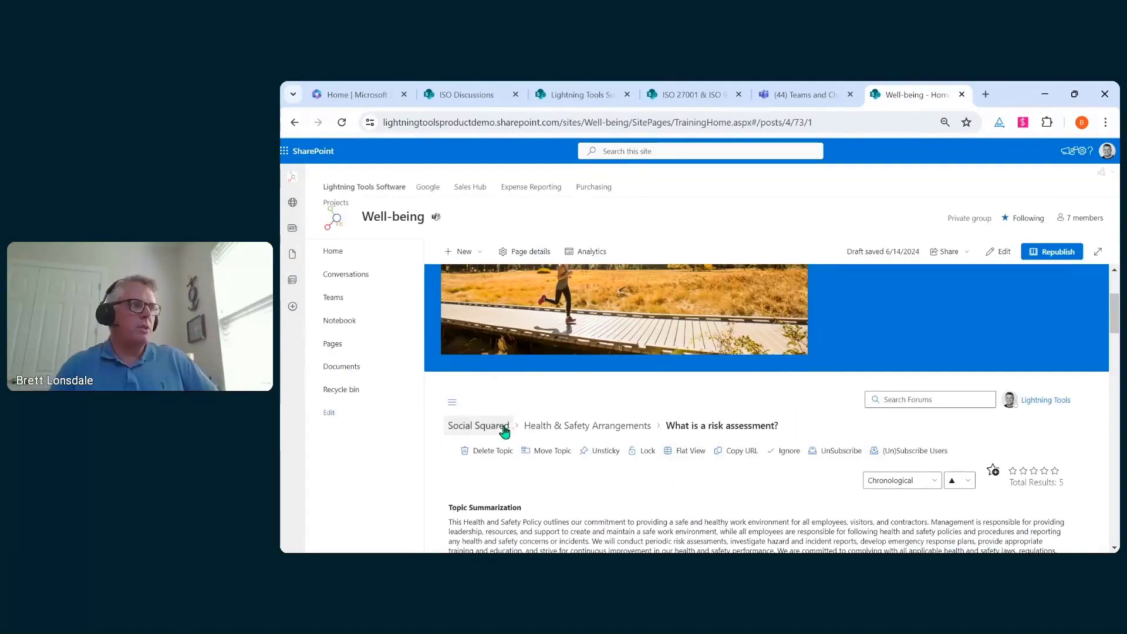
- Return to the Social Squared forum overview and look over its Worklife Balance, Health & Safety and Employee Growth & Development groups
left_click(481, 427)
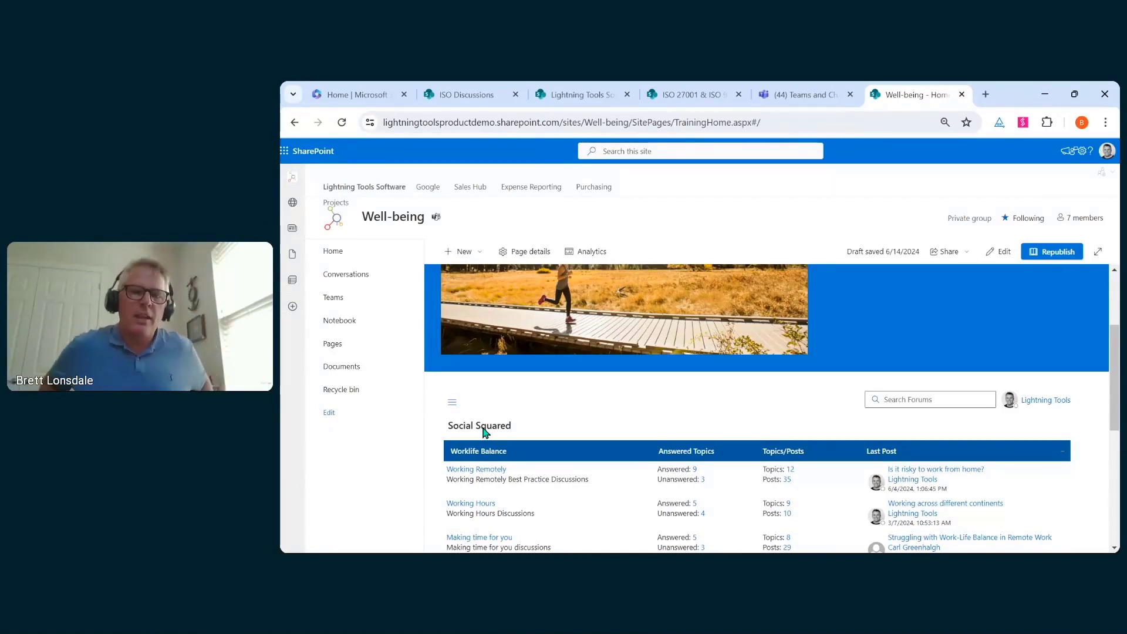
scroll(496, 417, "down", 3)
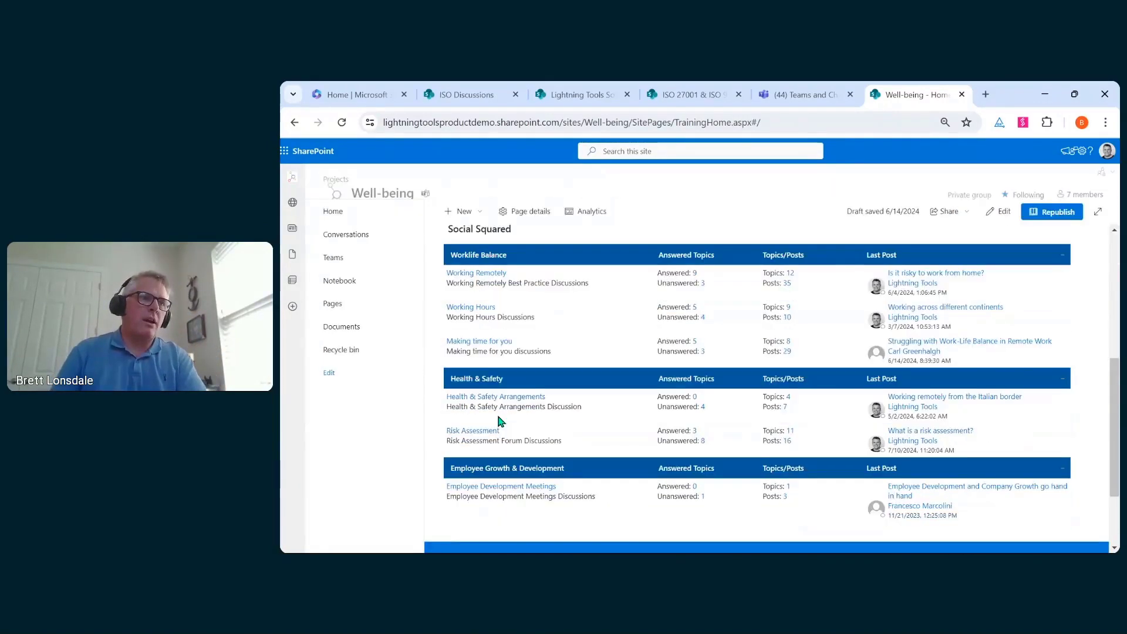
scroll(496, 414, "up", 1)
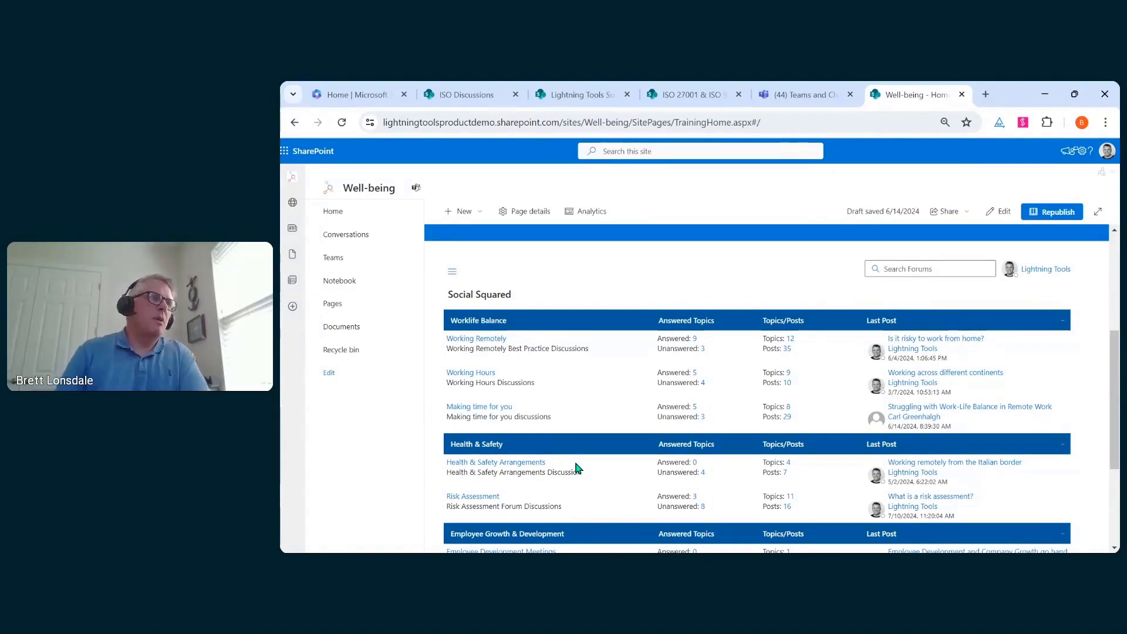
scroll(578, 466, "up", 1)
scroll(580, 466, "up", 1)
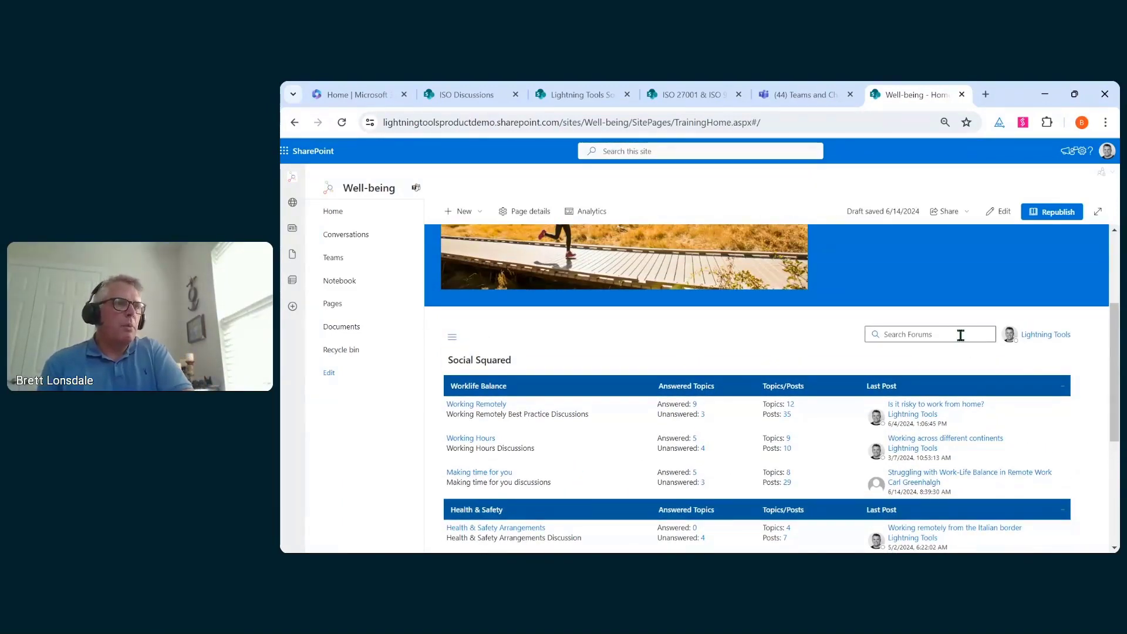
- List the topics tagged "Health and Safety" from the forum's tag cloud and look through them
left_click(459, 342)
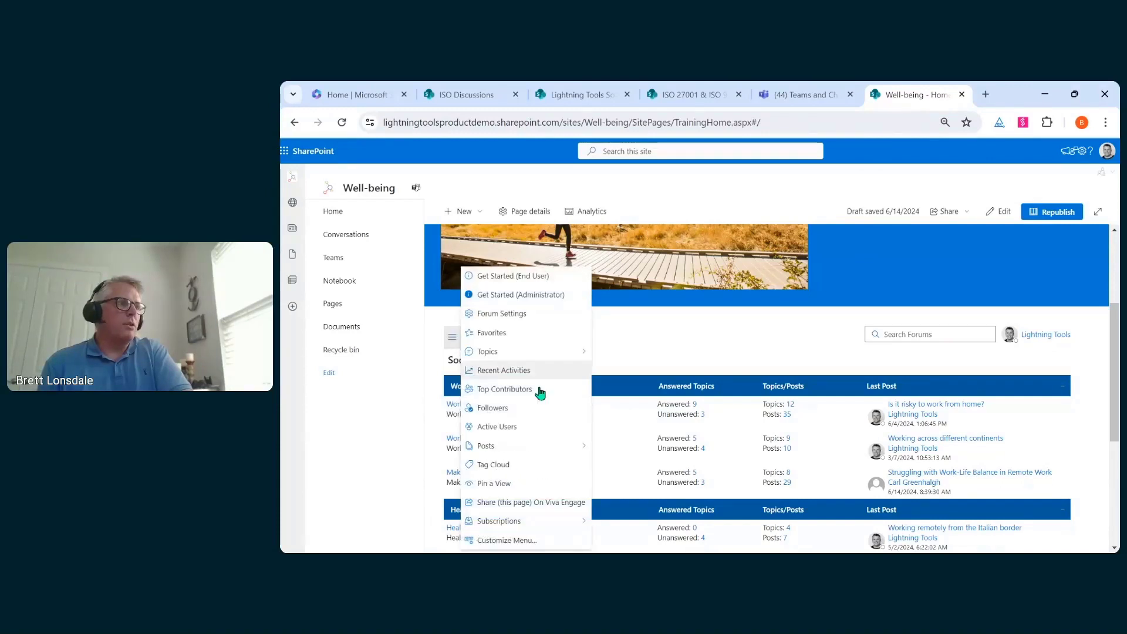
left_click(500, 466)
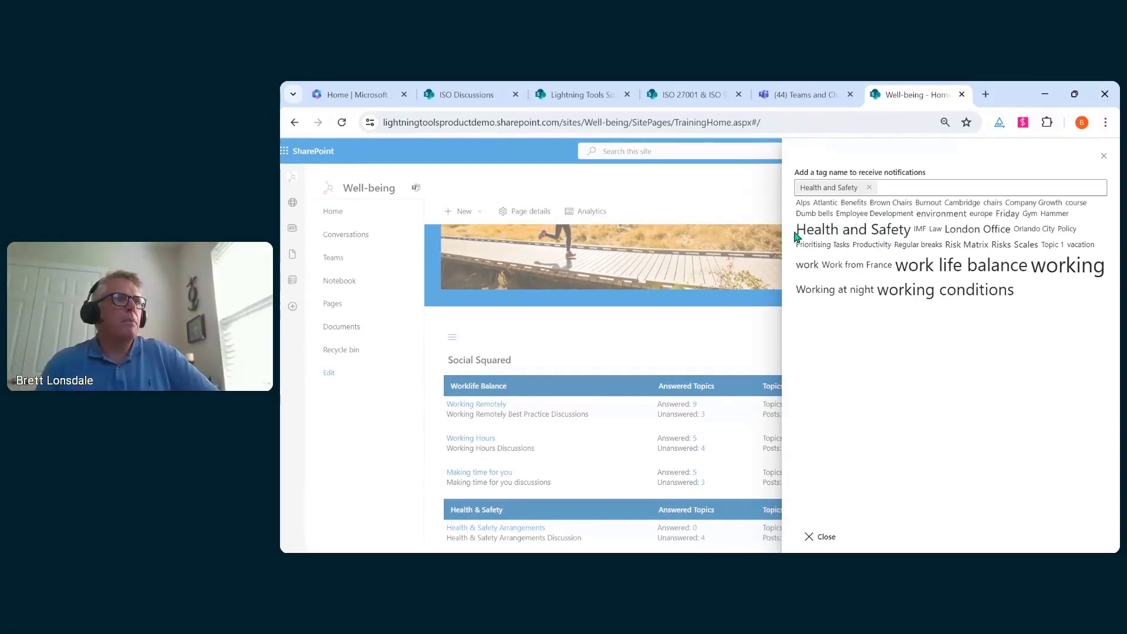
left_click(889, 233)
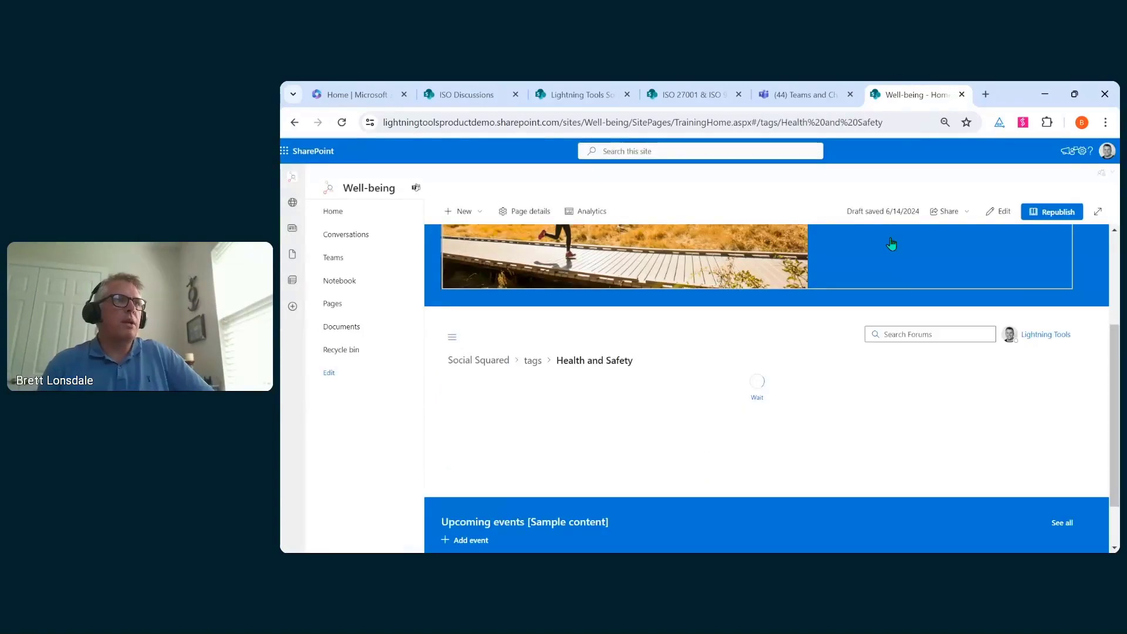
scroll(878, 275, "down", 4)
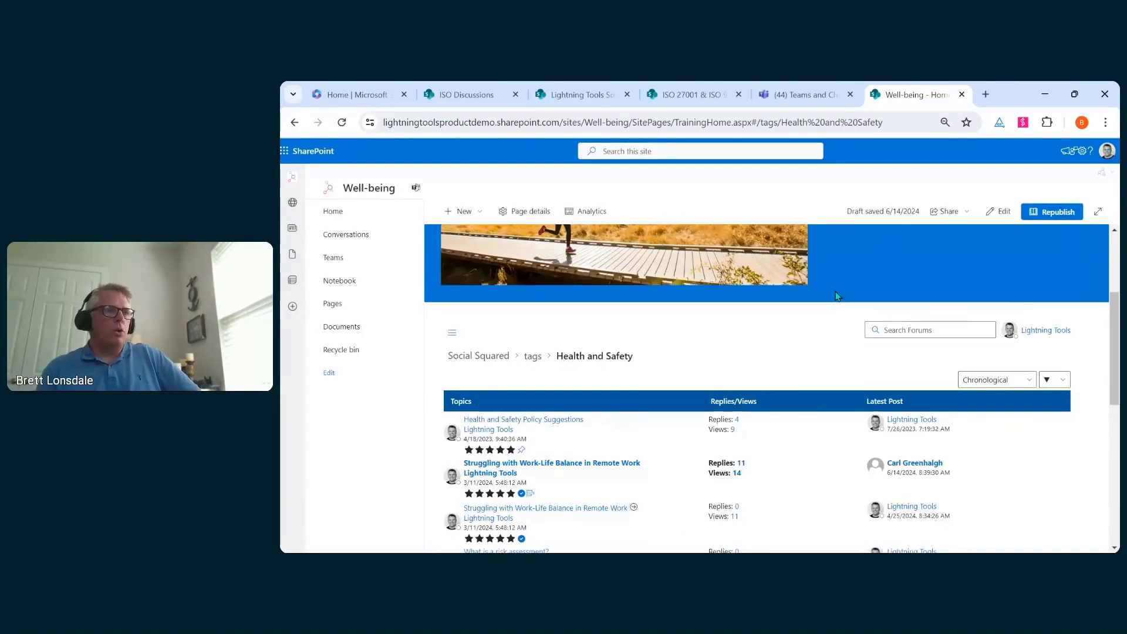
scroll(660, 465, "up", 3)
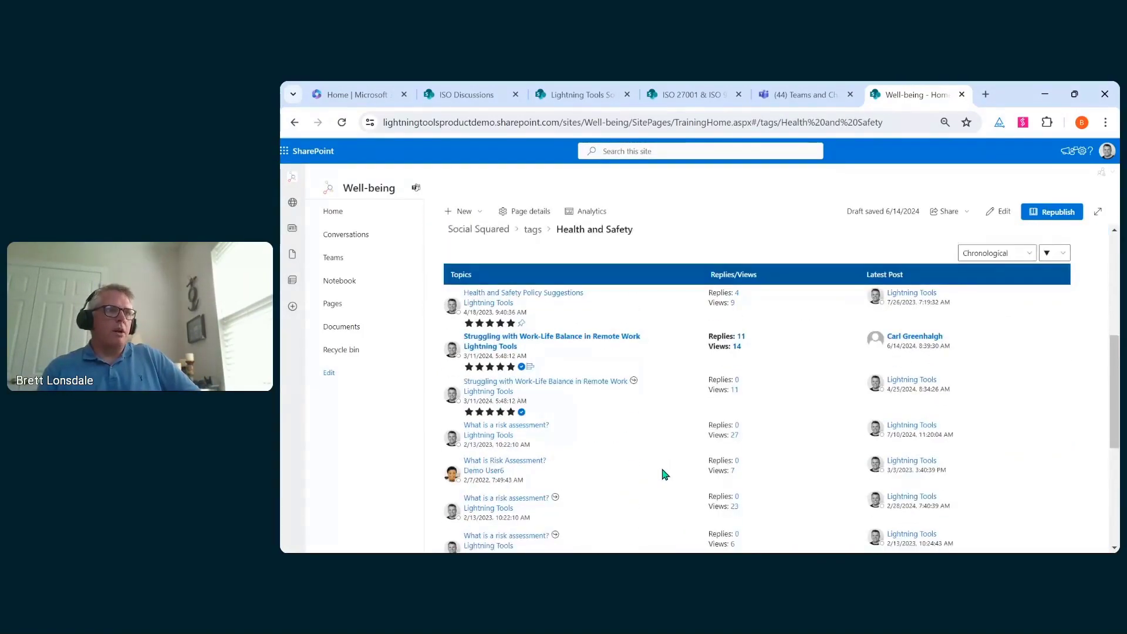
scroll(700, 448, "down", 5)
scroll(703, 455, "up", 5)
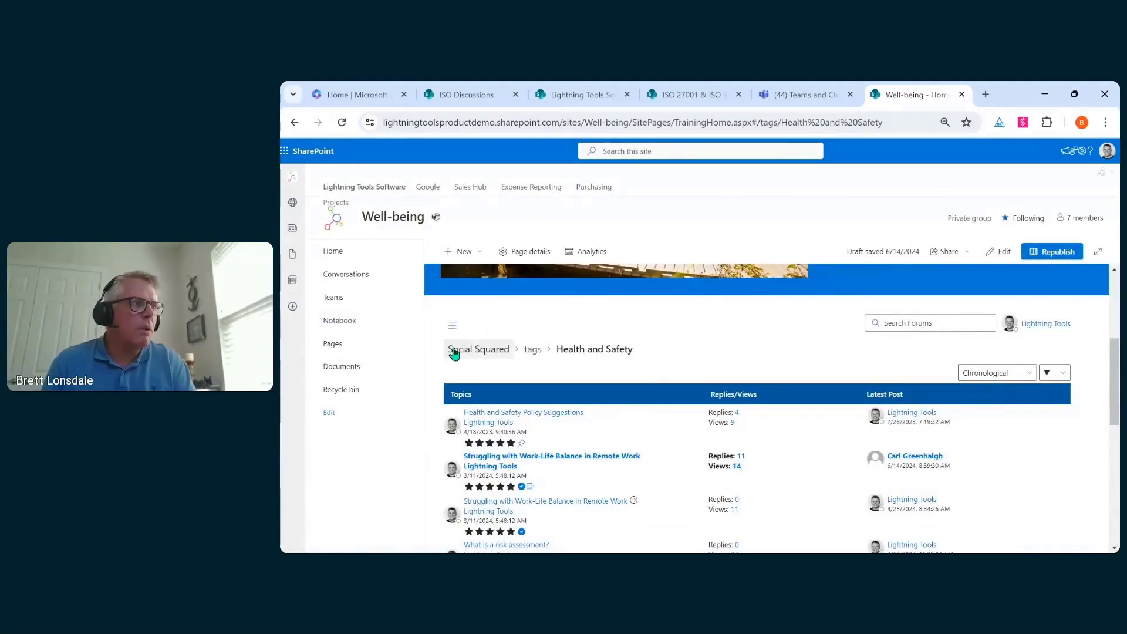
- View the forum's Top Contributors ranking from the Social Squared overview, and return to the overview
left_click(453, 350)
left_click(452, 333)
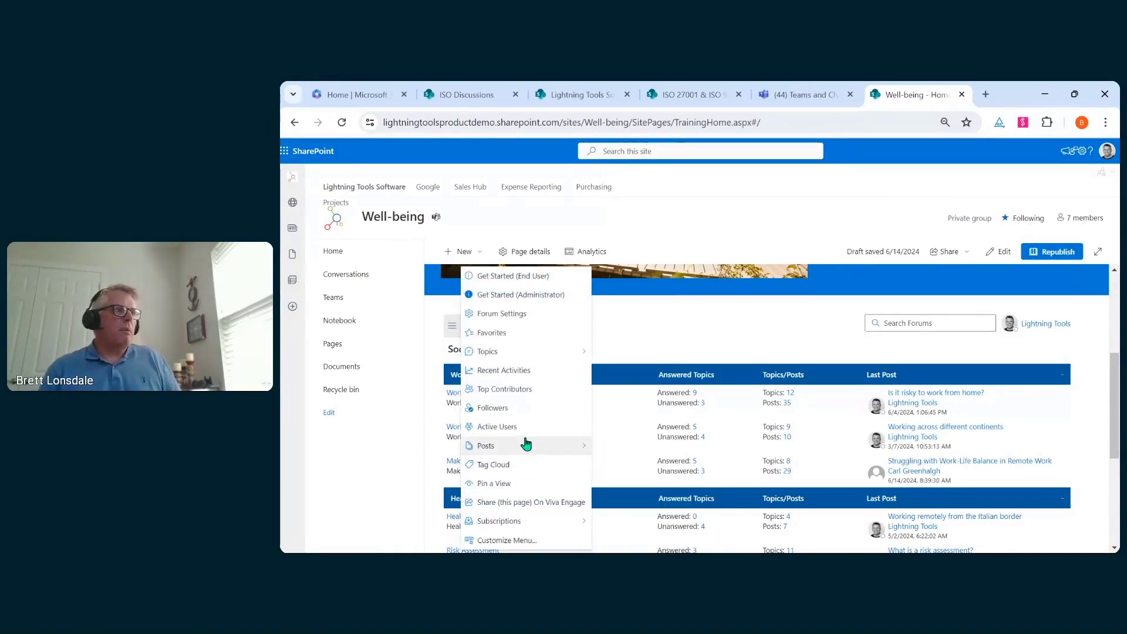
left_click(529, 389)
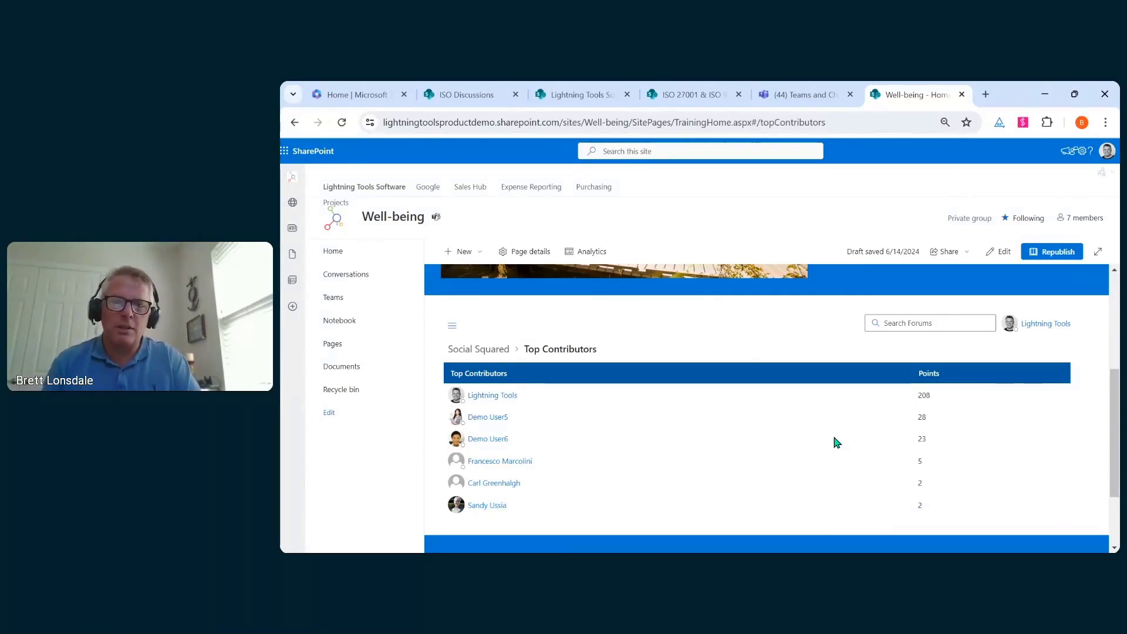
left_click(492, 351)
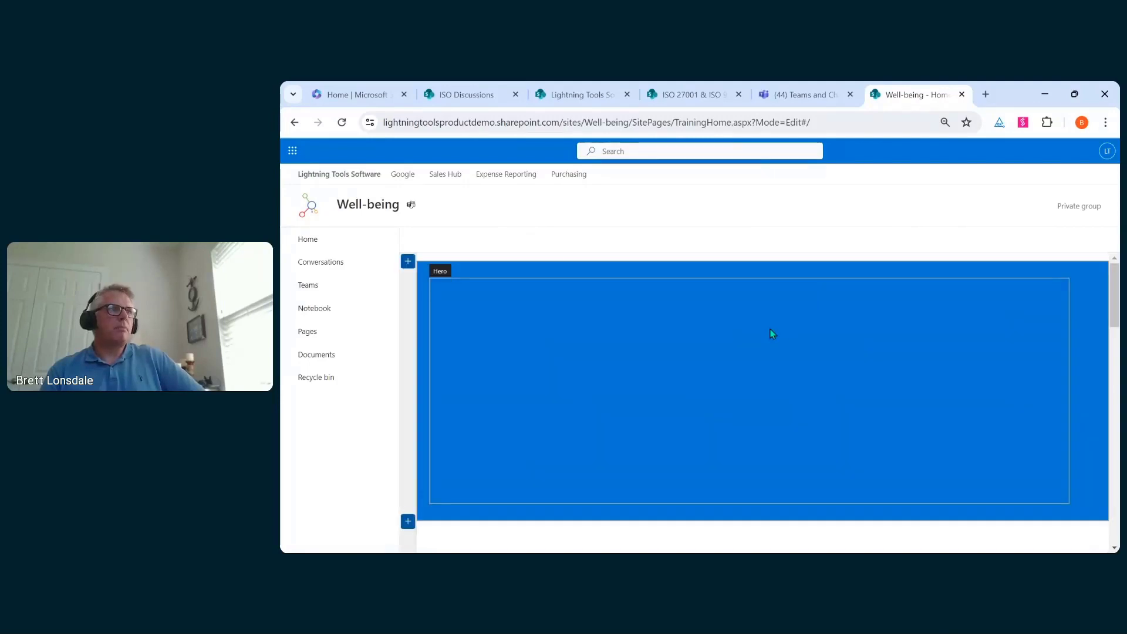
- Open the properties of the Social Squared Forums web part on the Well-being page in edit mode
scroll(770, 329, "down", 5)
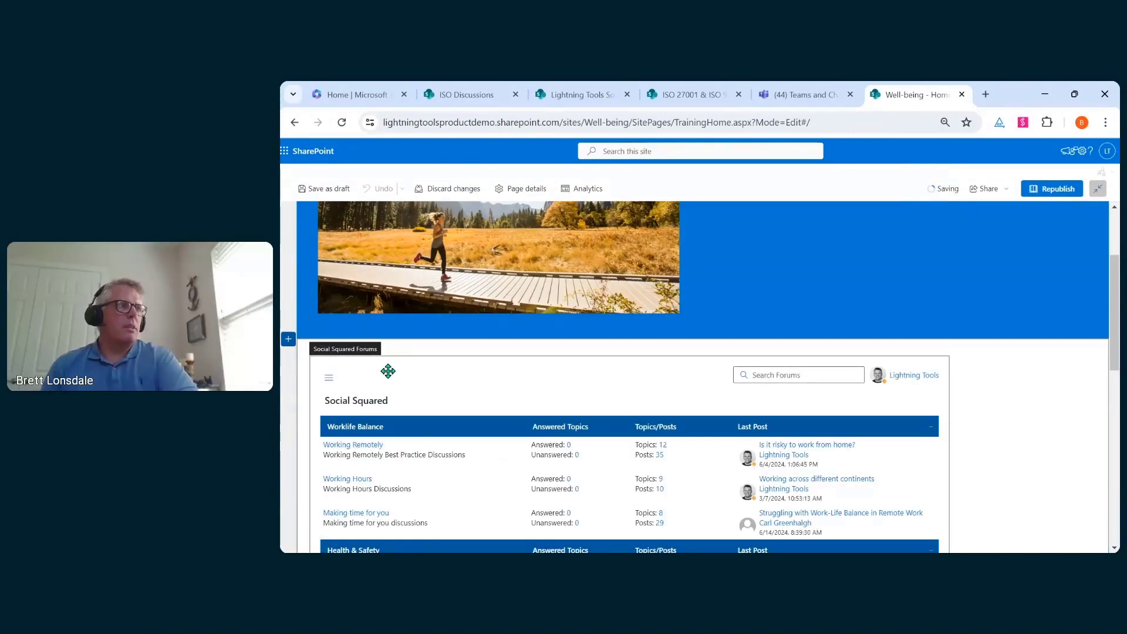
left_click(373, 365)
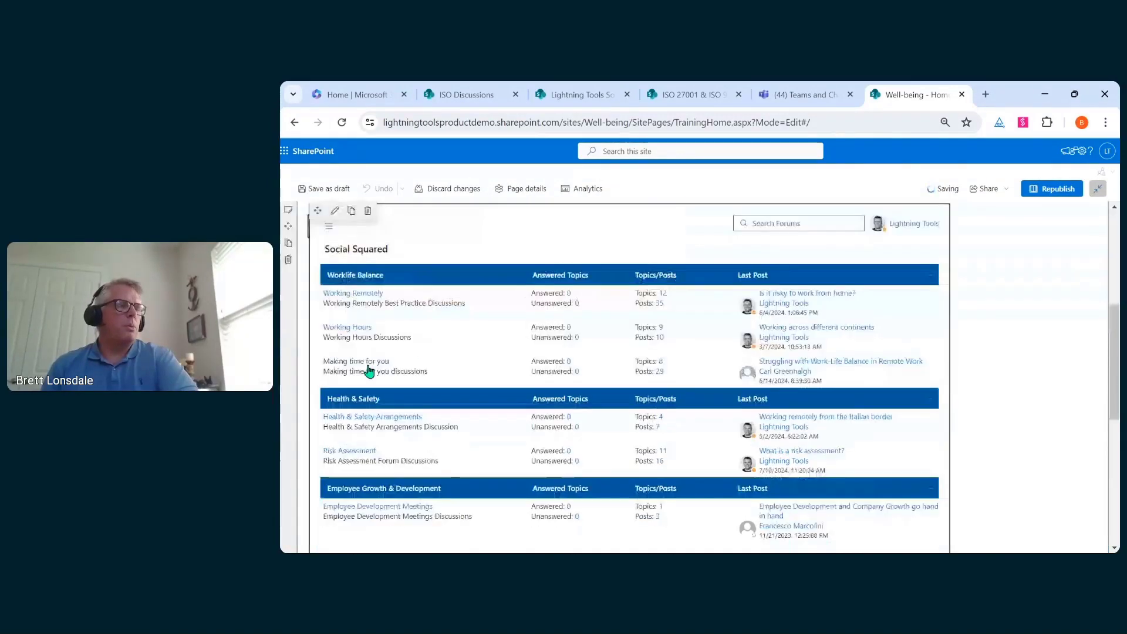
left_click(334, 212)
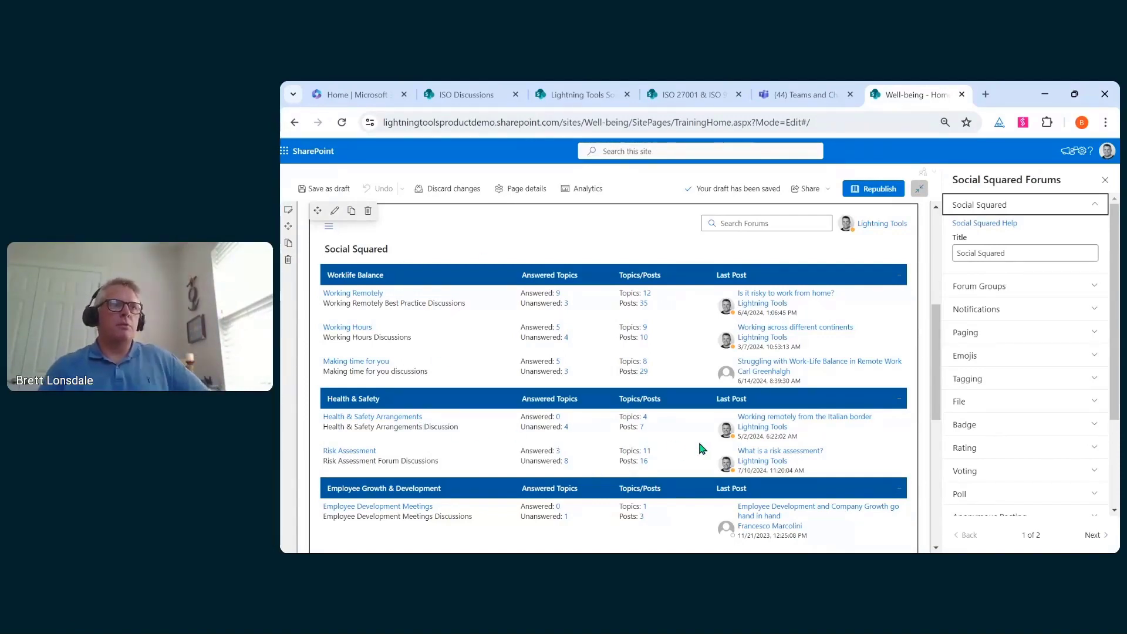
- Limit the web part's forum groups to Health & Safety and Worklife Balance
left_click(1066, 288)
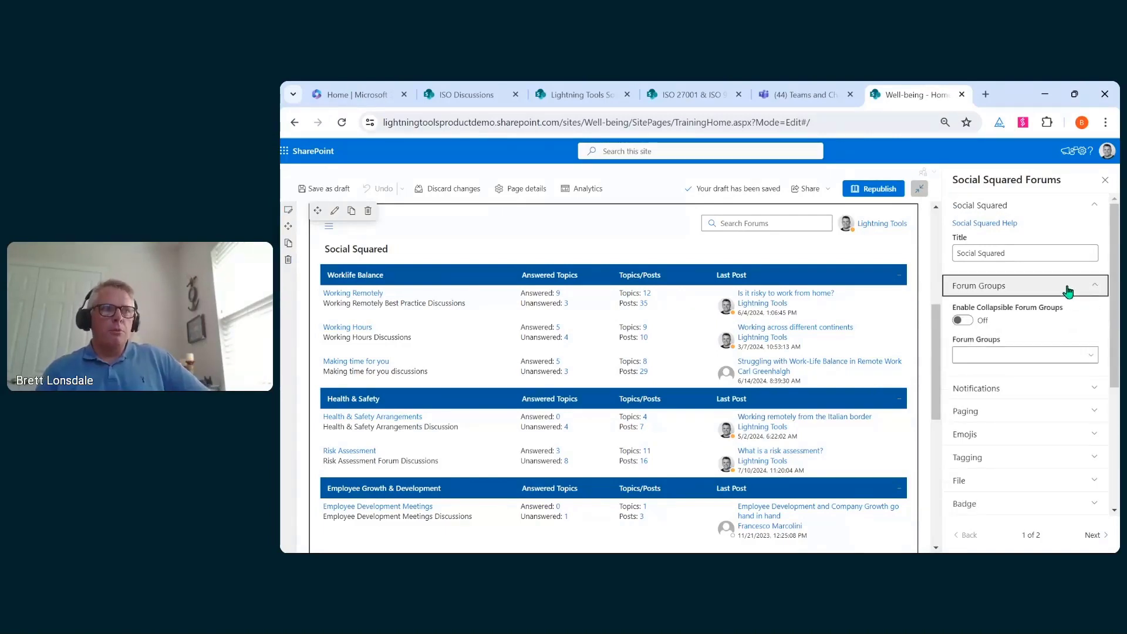
left_click(1019, 359)
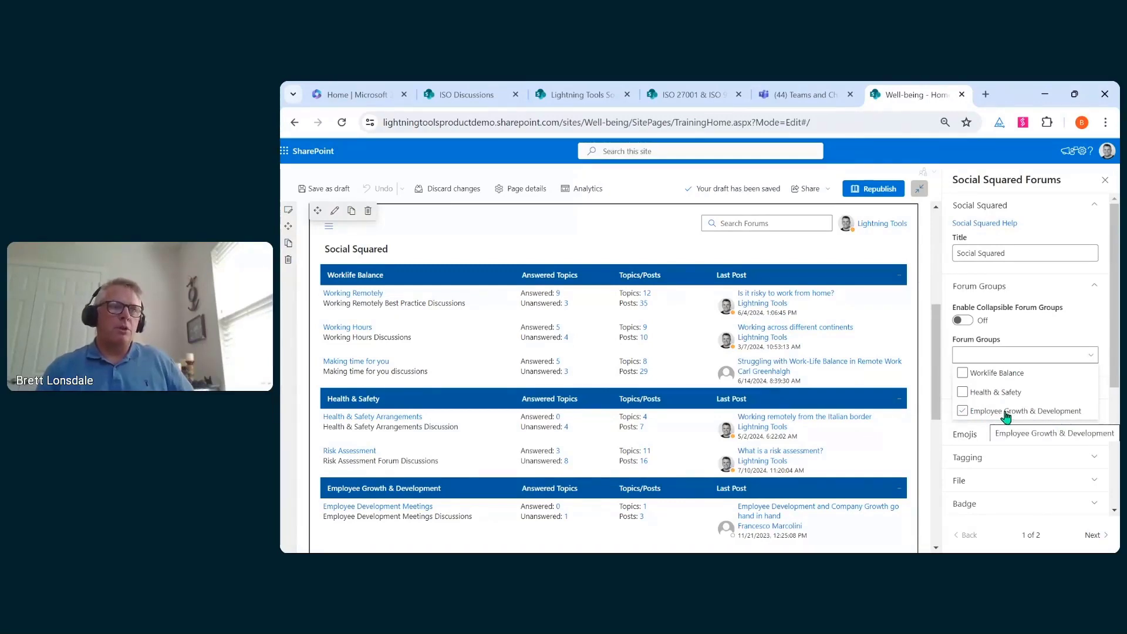
left_click(962, 391)
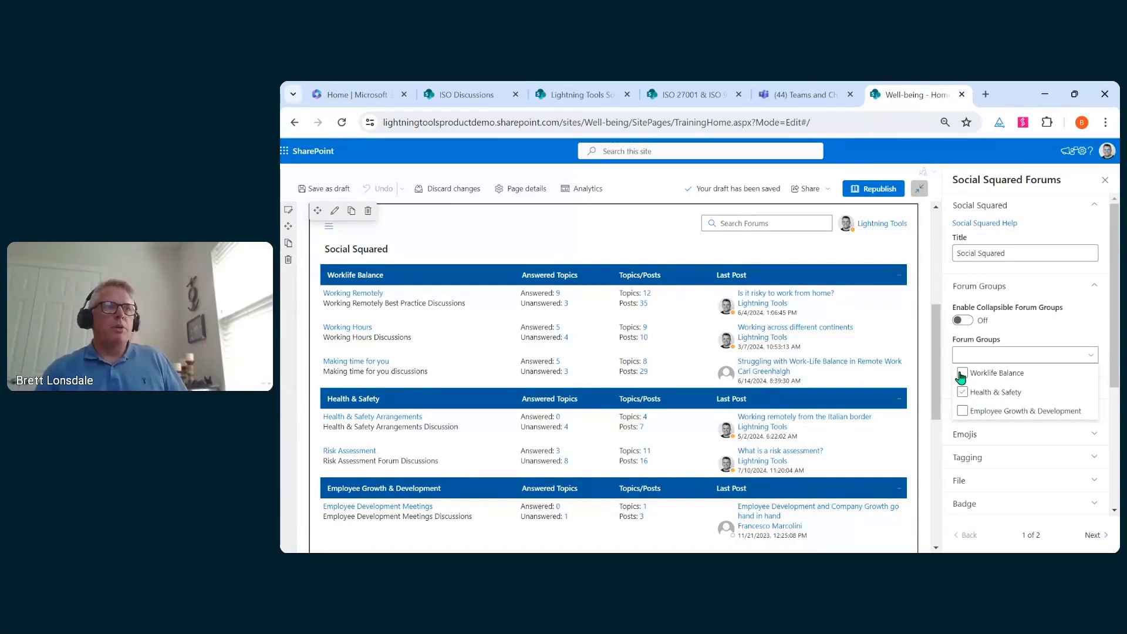
left_click(961, 374)
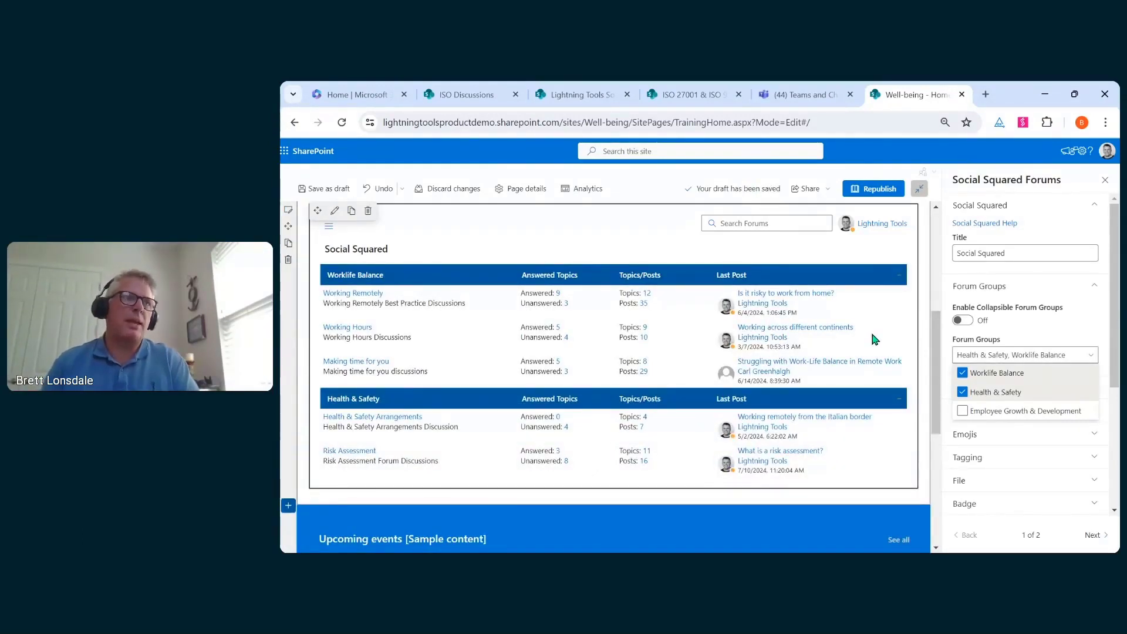
left_click(1095, 286)
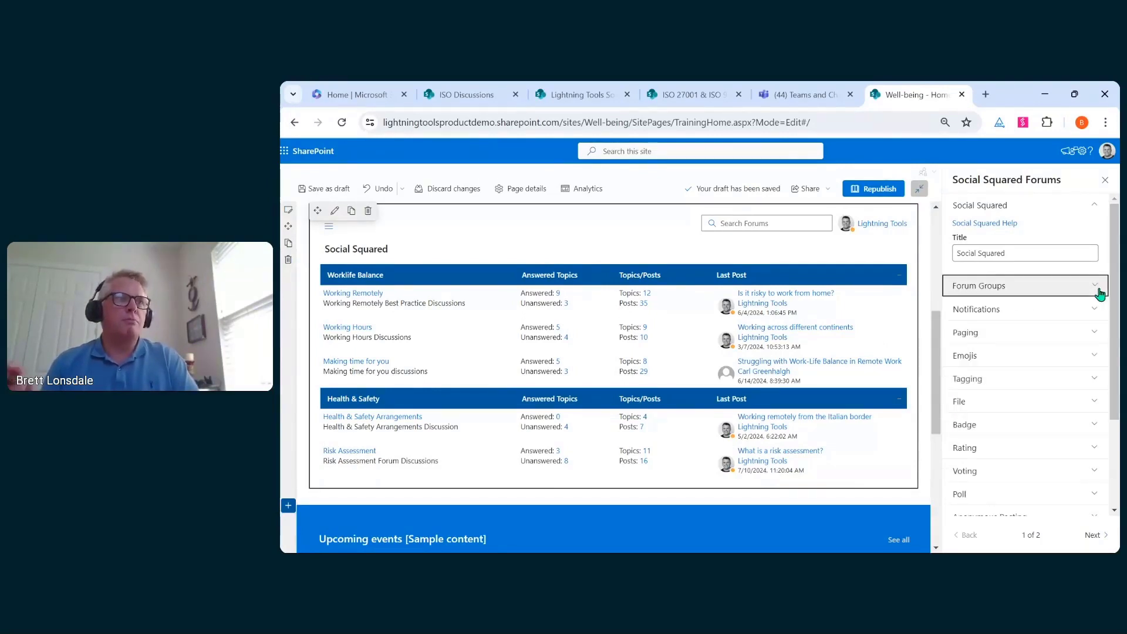
- Review the web part's notification, paging and emoji settings
left_click(1085, 310)
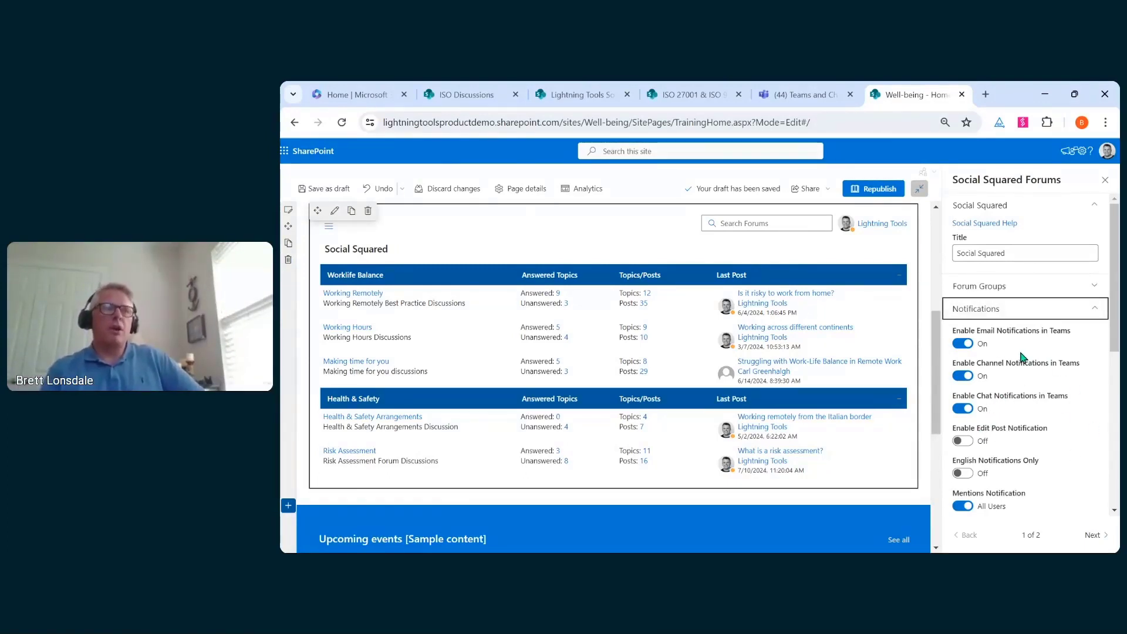
scroll(1021, 358, "down", 2)
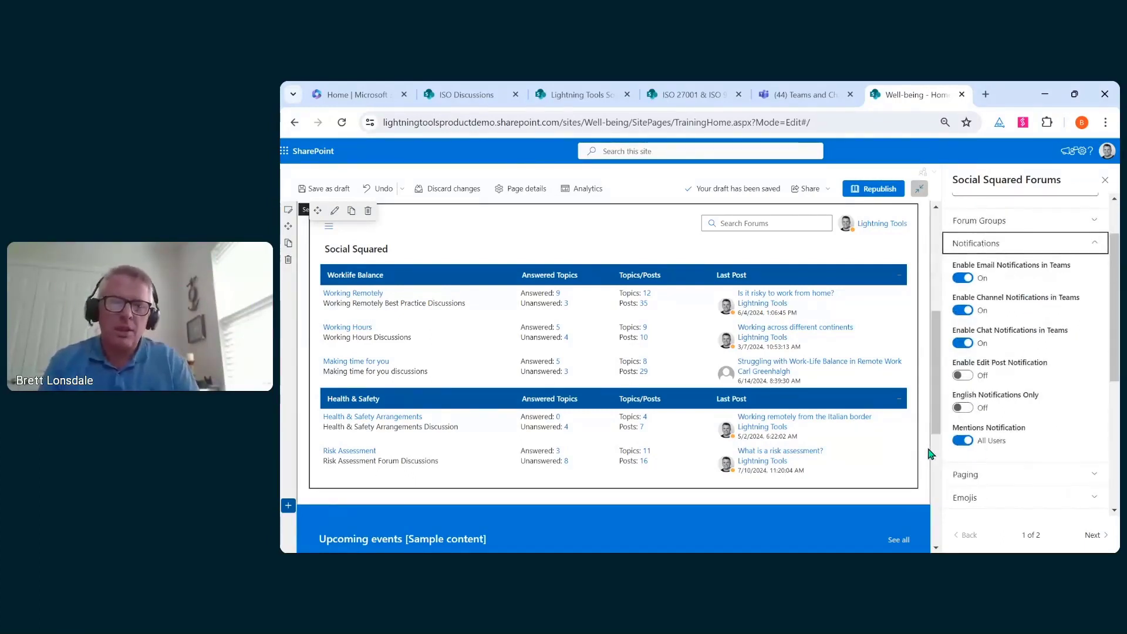
left_click(1033, 244)
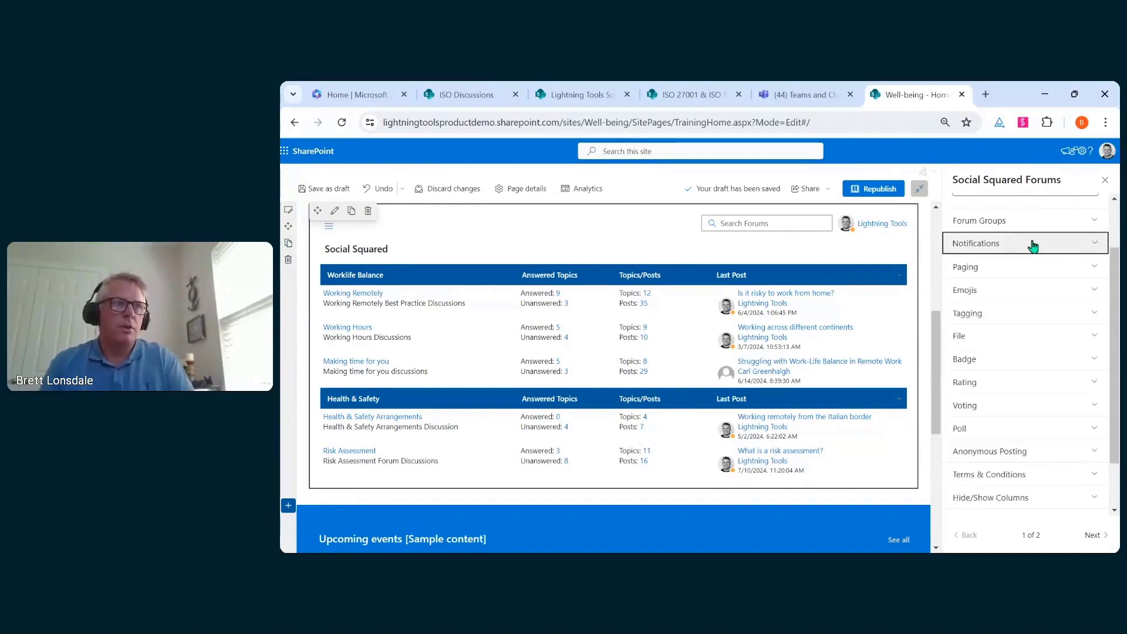
left_click(1037, 268)
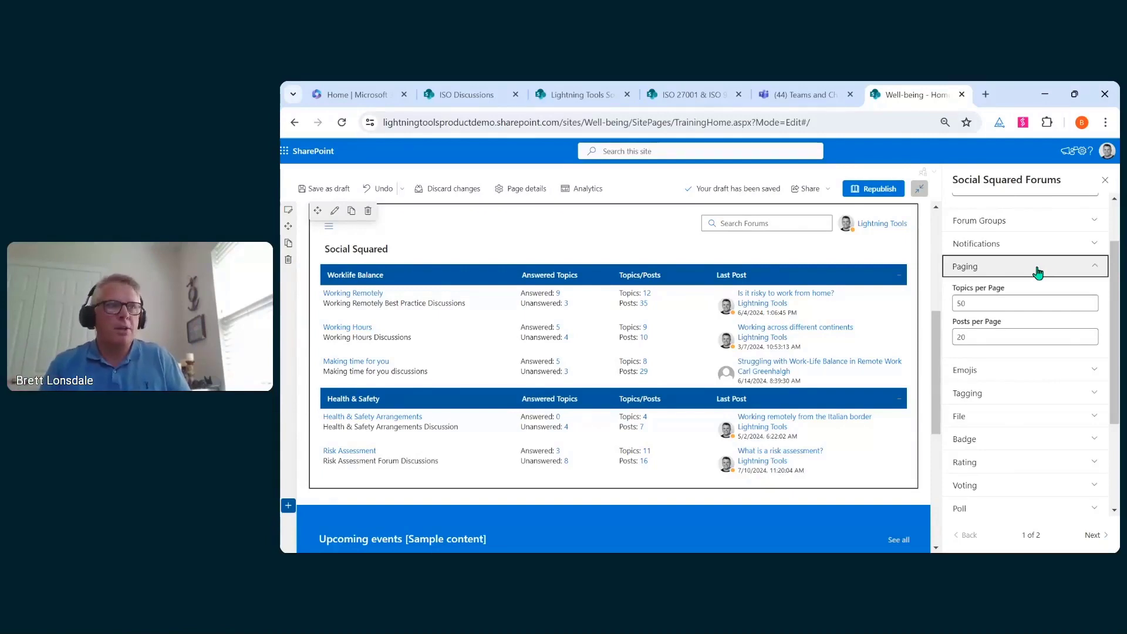
left_click(1037, 270)
left_click(1038, 292)
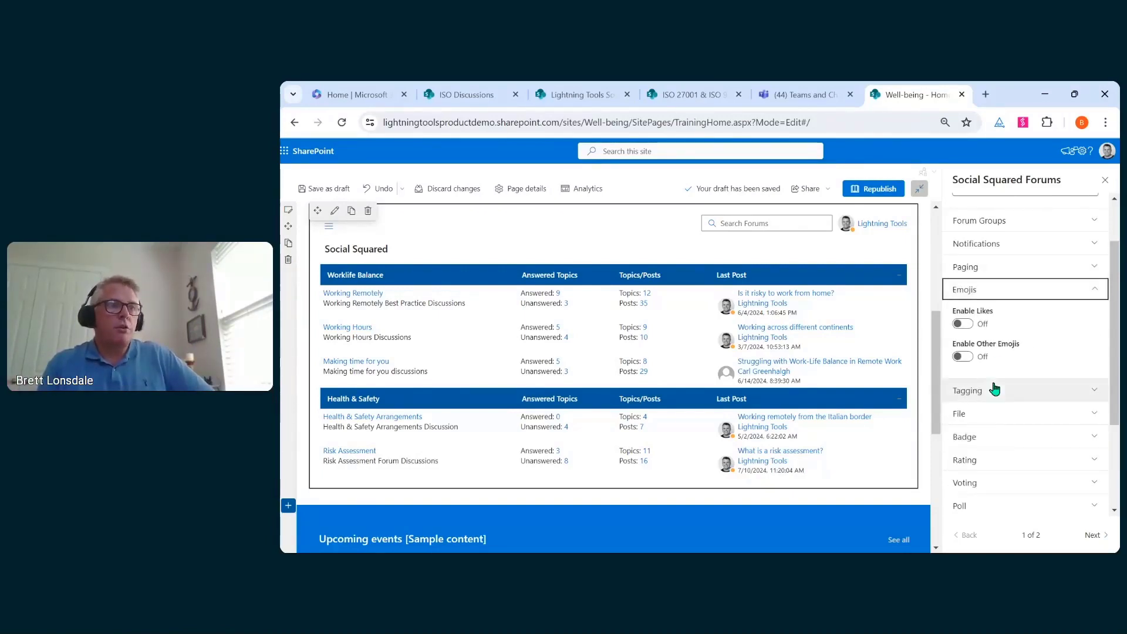
left_click(1029, 291)
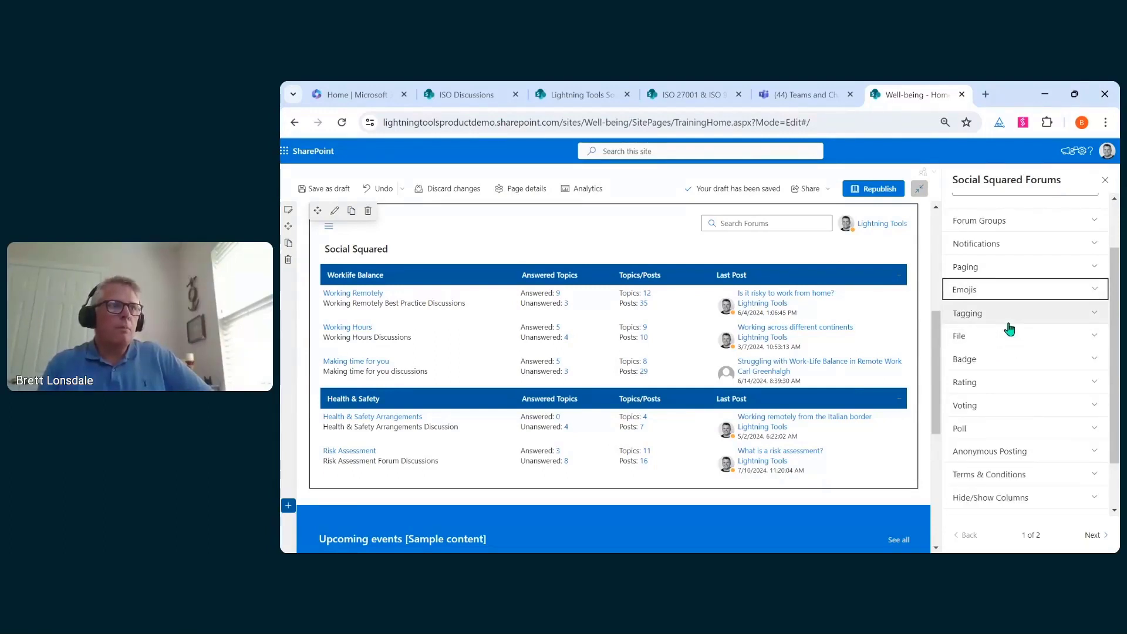
- Review the web part's tagging options and its file attachment settings
left_click(1009, 313)
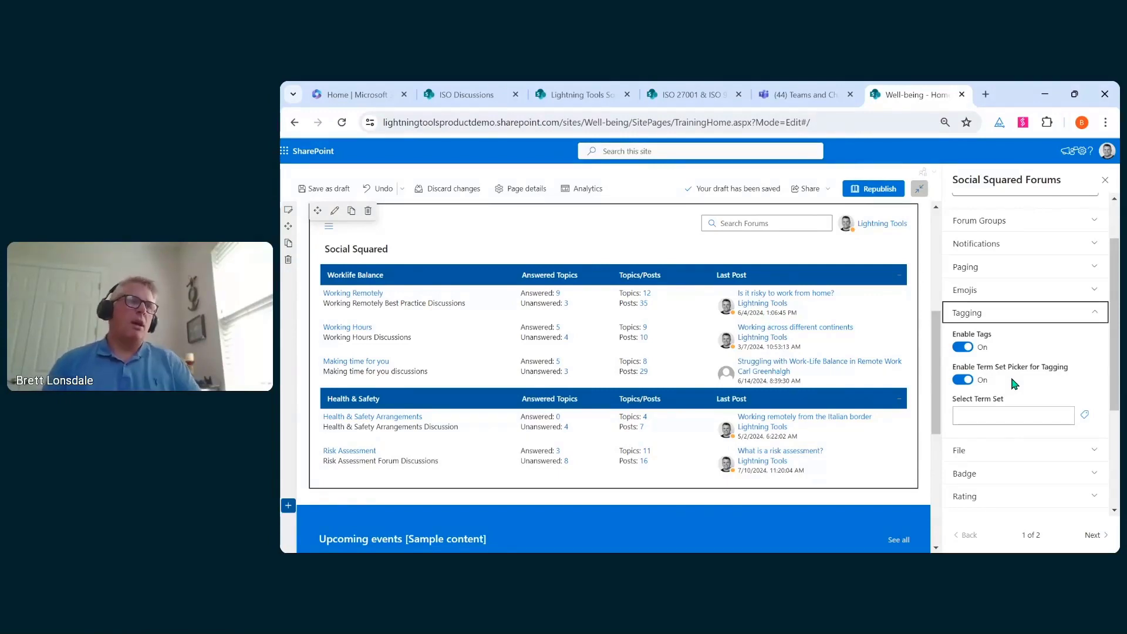
left_click(1047, 316)
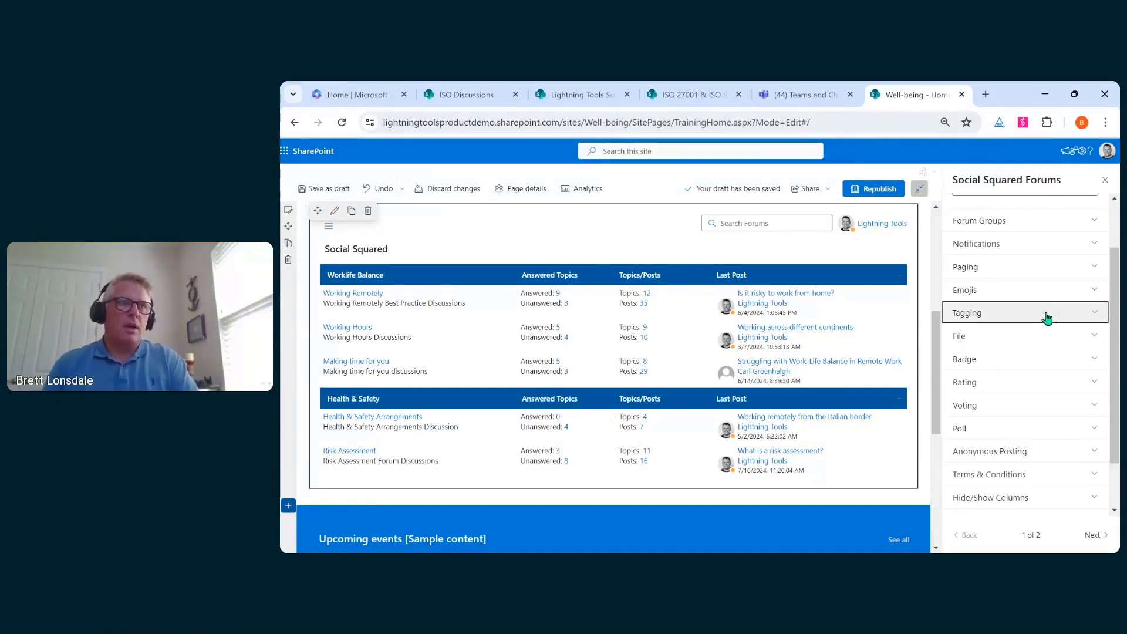
left_click(1069, 339)
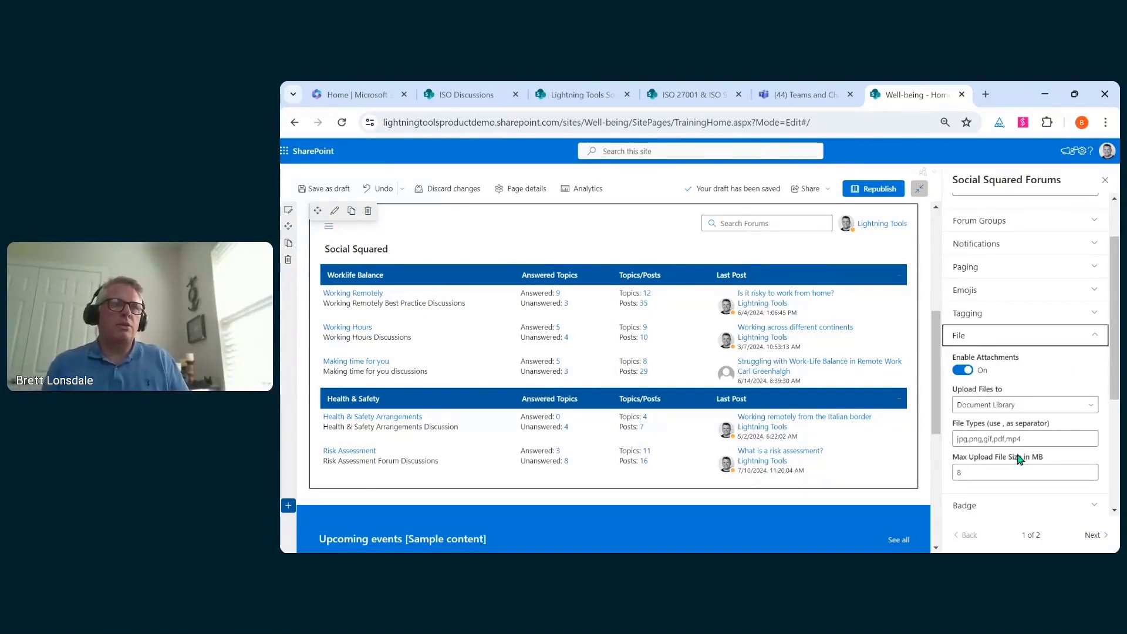
- Review the web part's badge settings, including the point levels and the badge icon option
left_click(1061, 345)
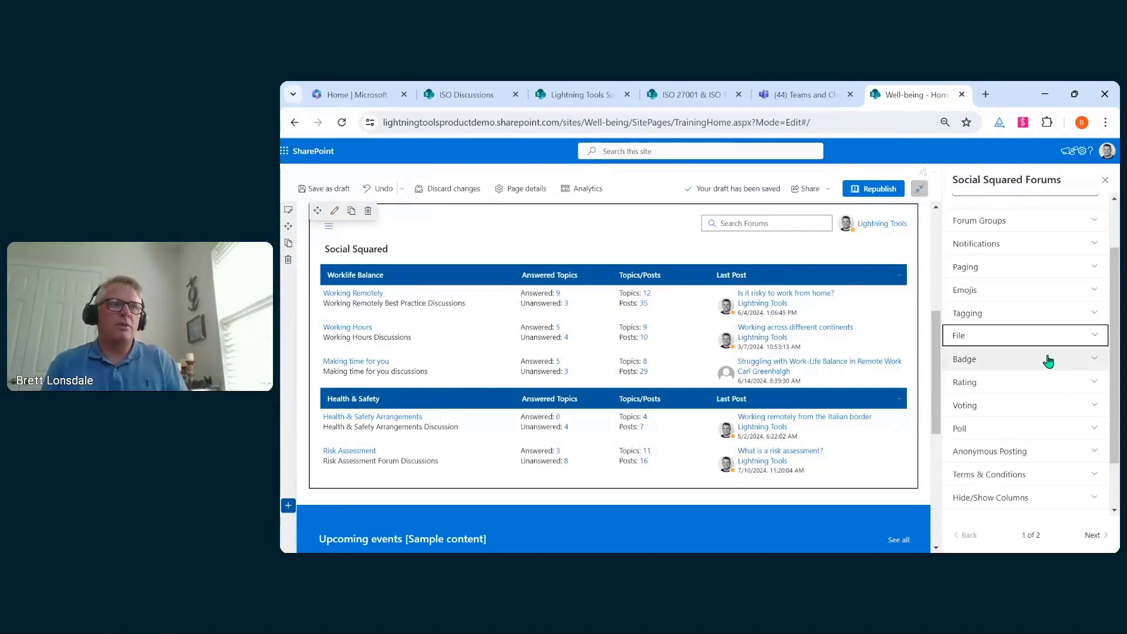
left_click(1049, 361)
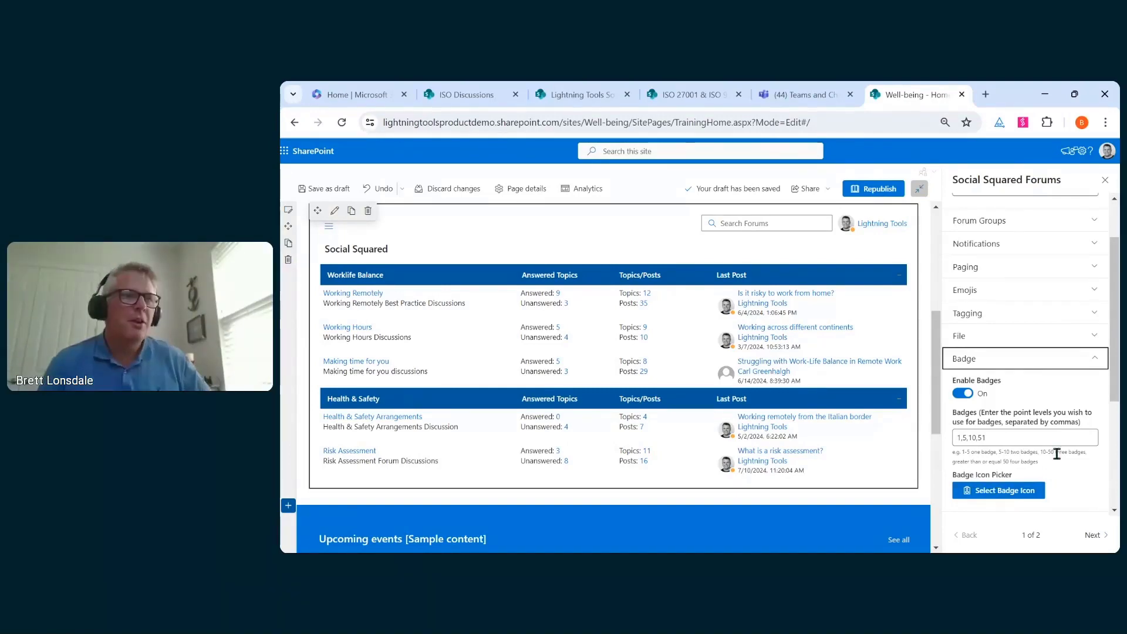
scroll(1076, 443, "down", 3)
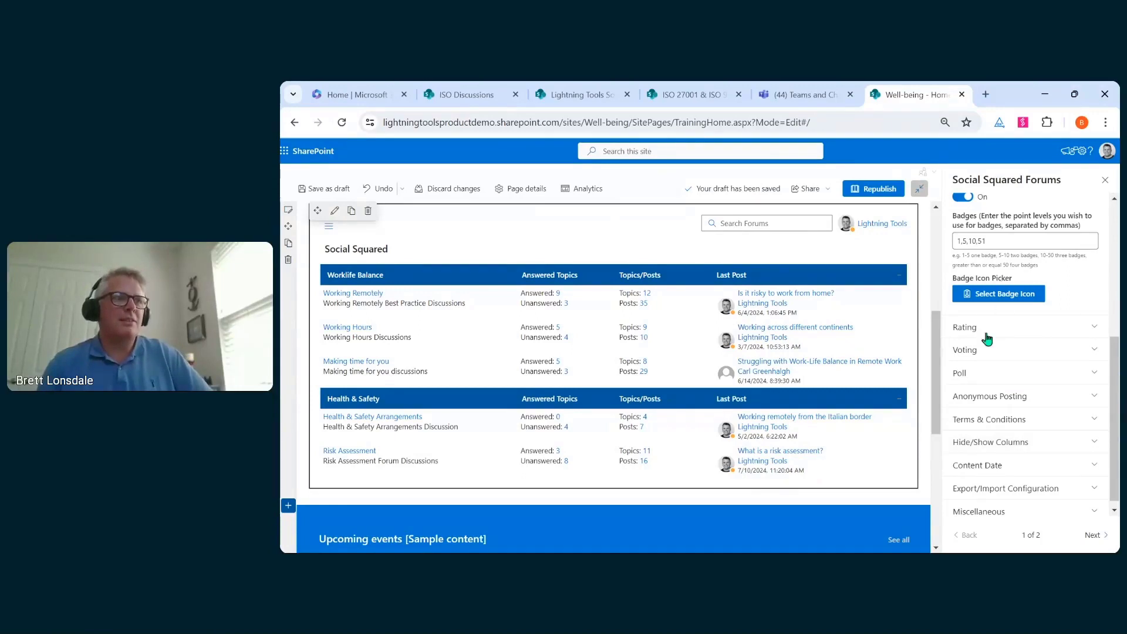
- Review the web part's rating, voting and poll settings
left_click(1080, 327)
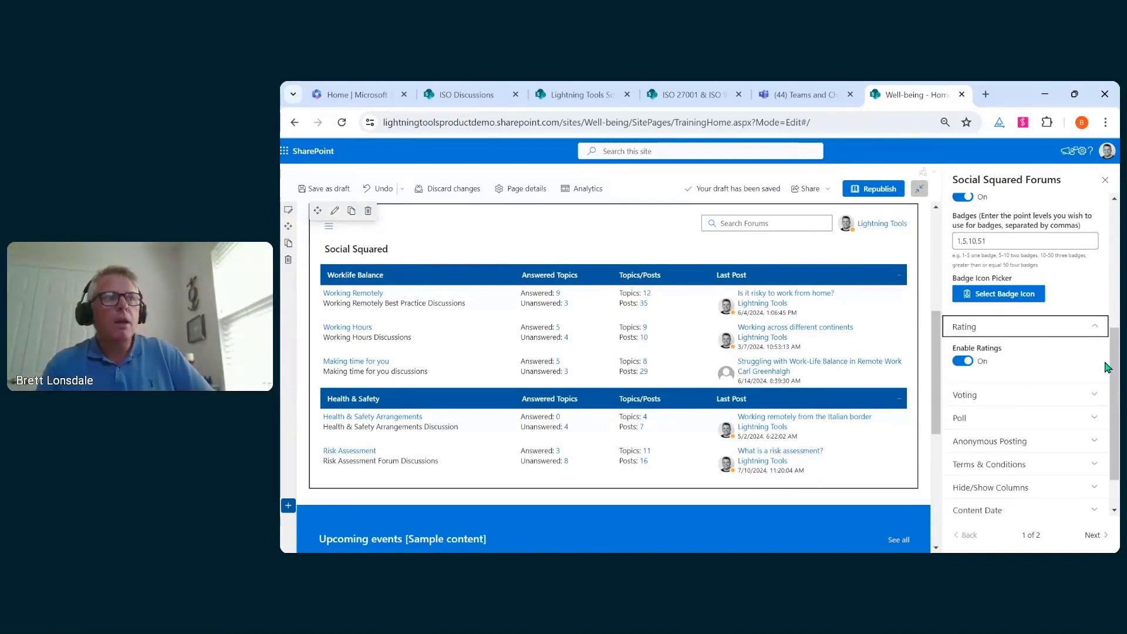
left_click(1045, 329)
left_click(1006, 352)
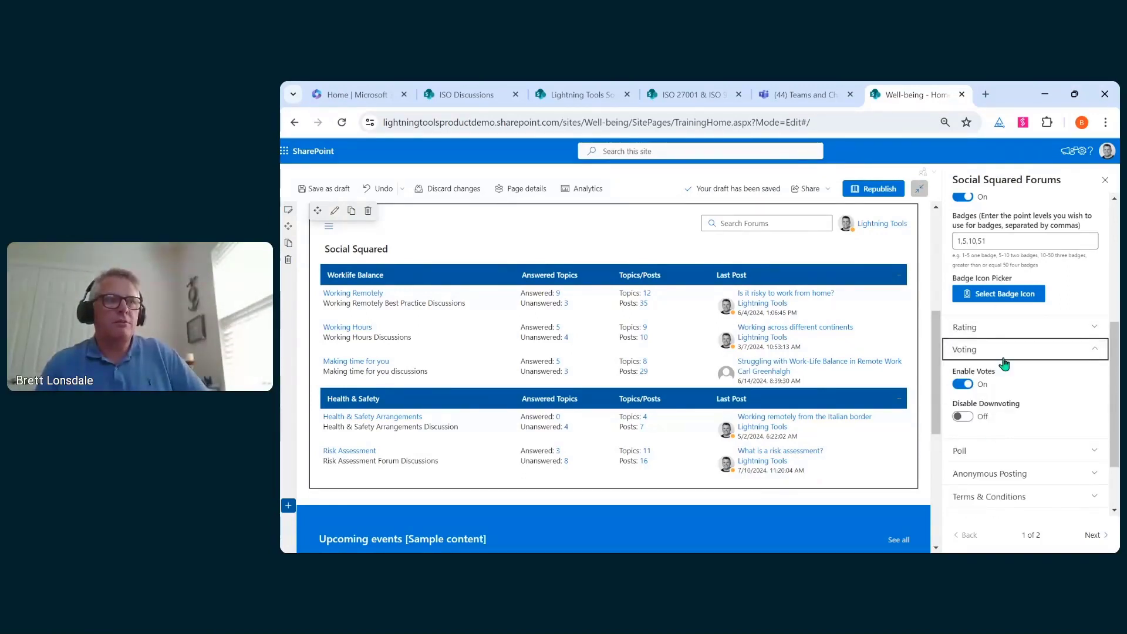
left_click(1005, 354)
left_click(1002, 379)
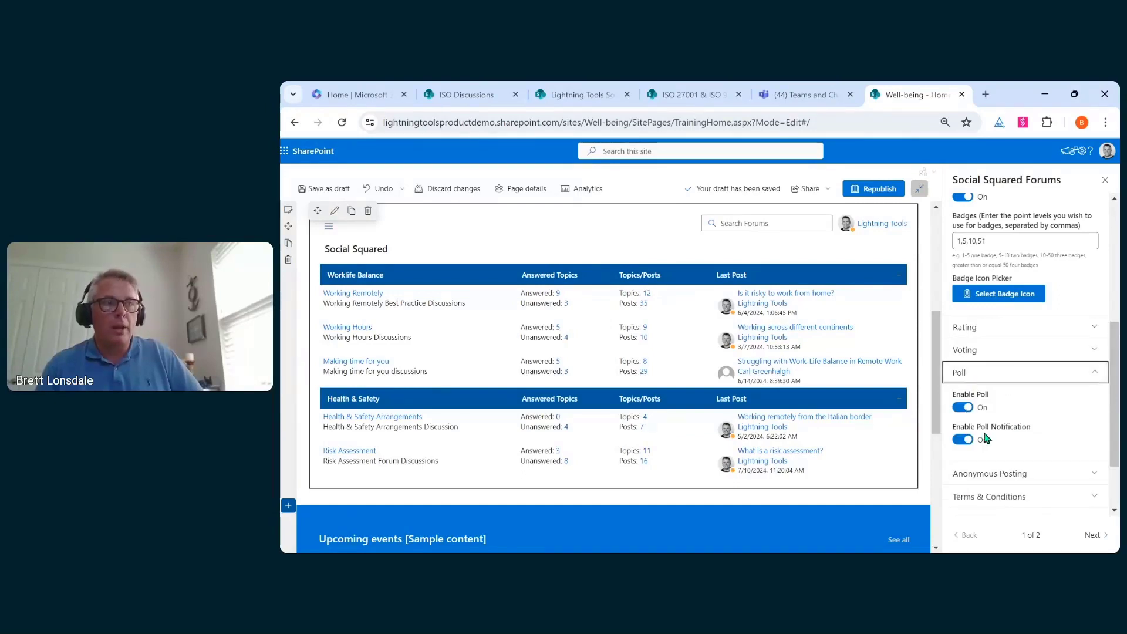
left_click(1055, 376)
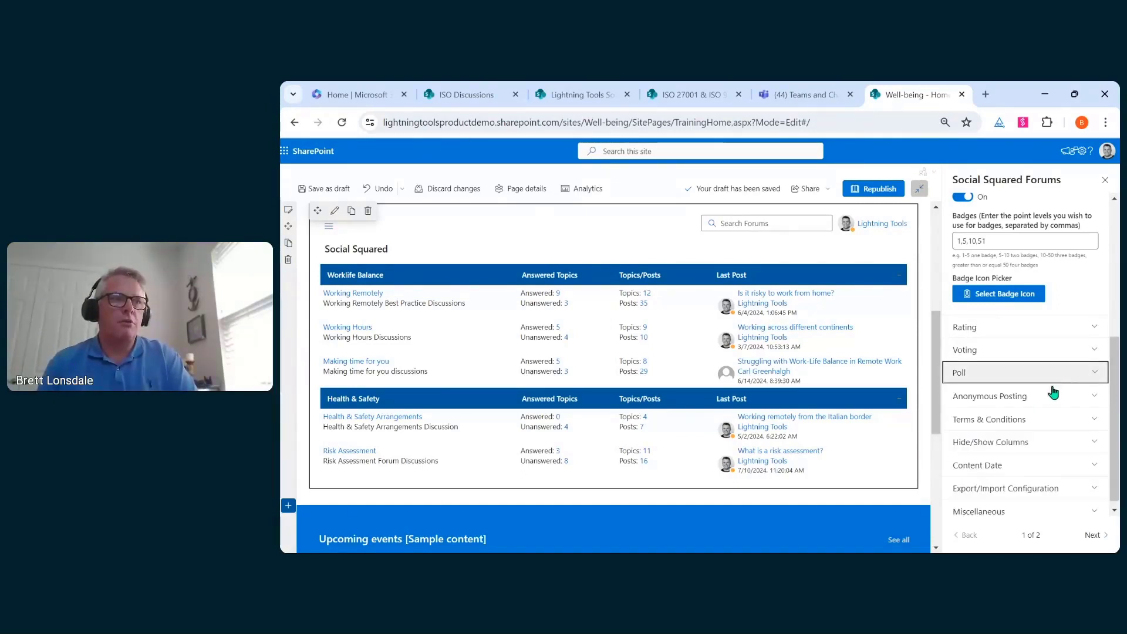
- Review the web part's anonymous posting options and its terms and conditions settings
left_click(1024, 397)
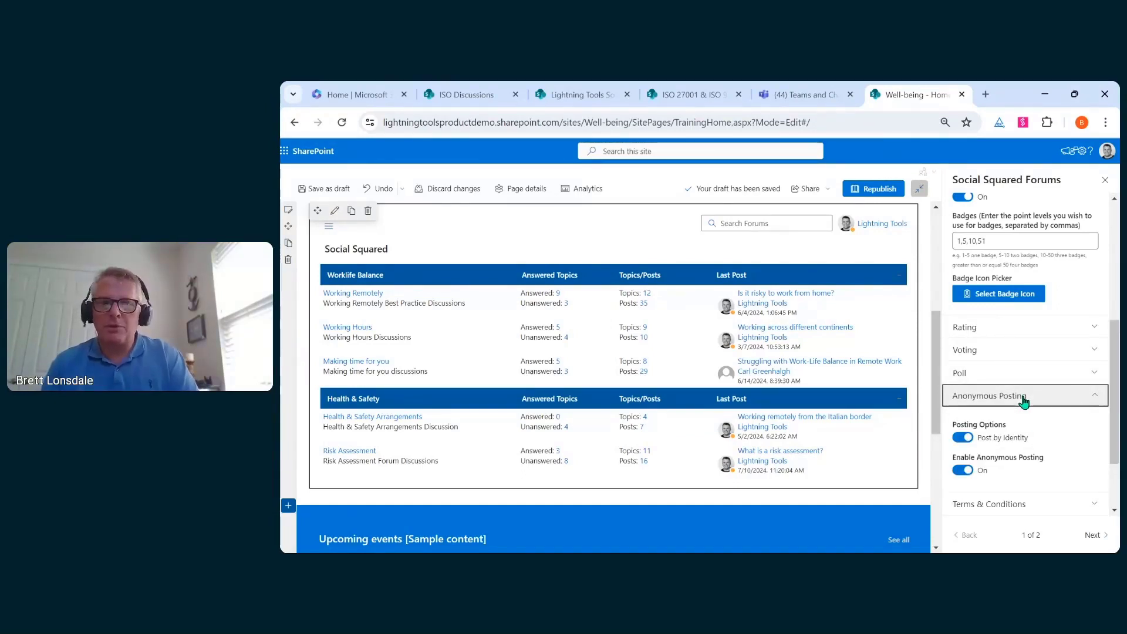
left_click(1024, 397)
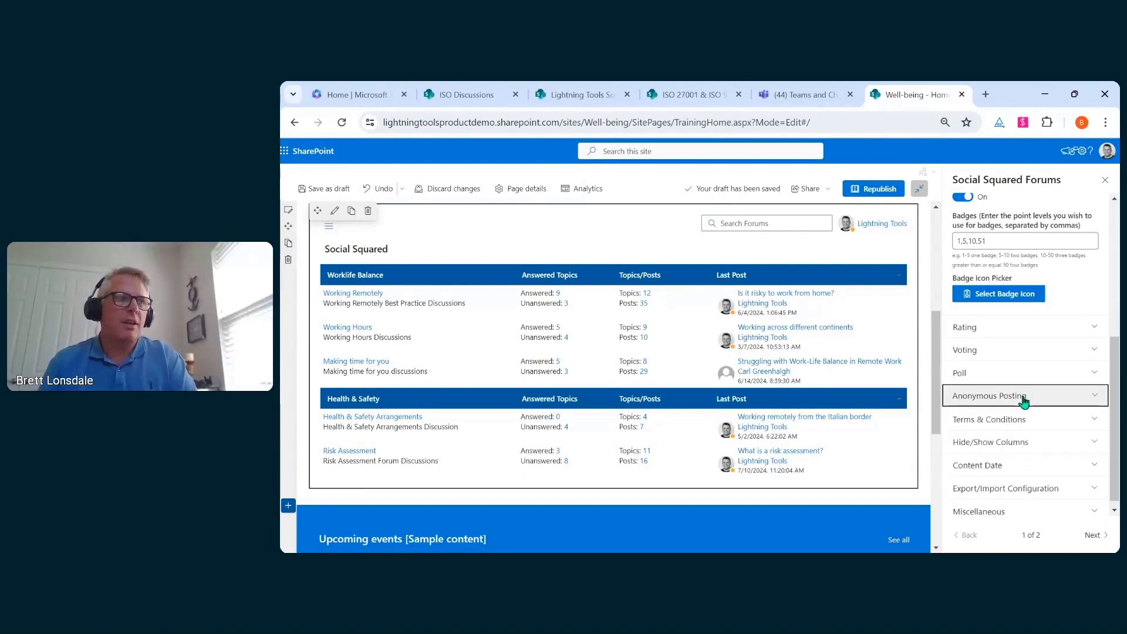
left_click(1056, 417)
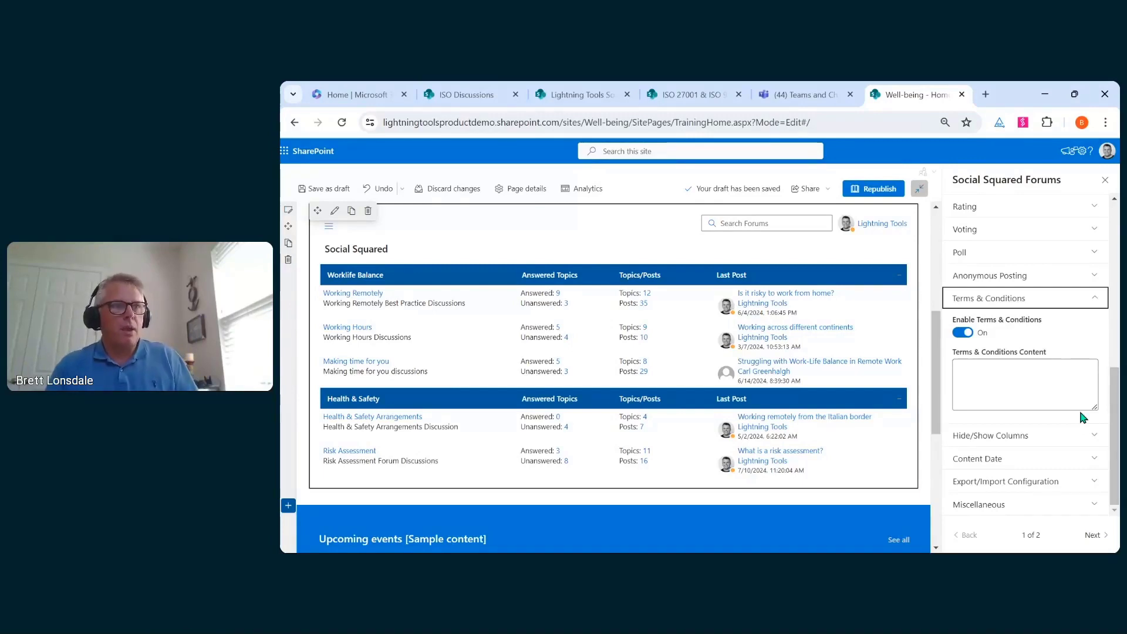
left_click(1038, 301)
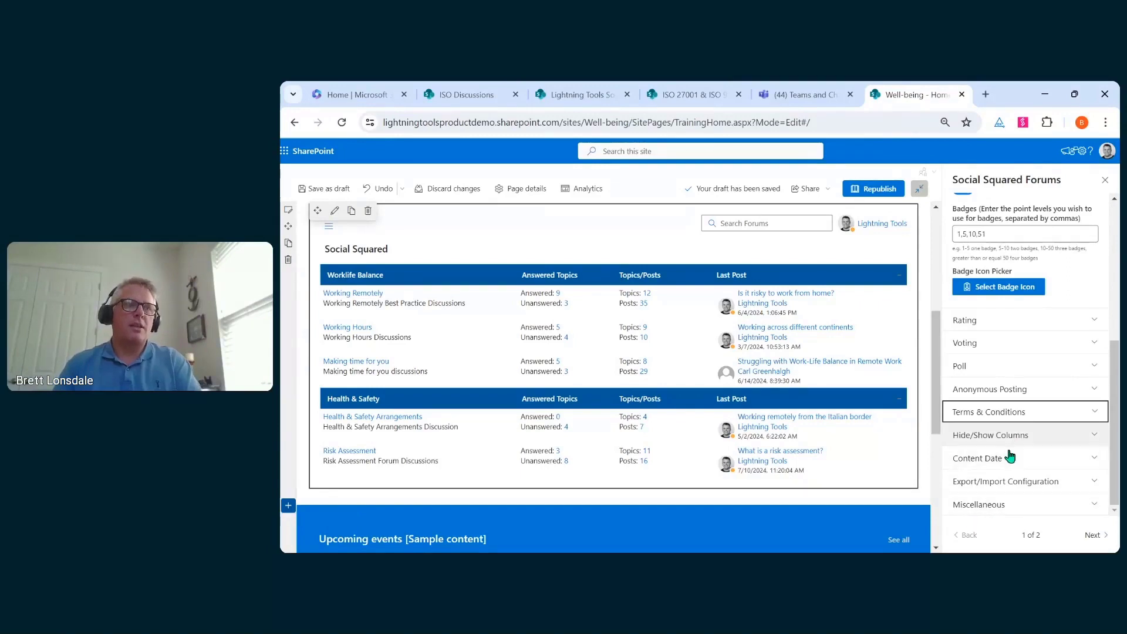
scroll(1003, 454, "up", 5)
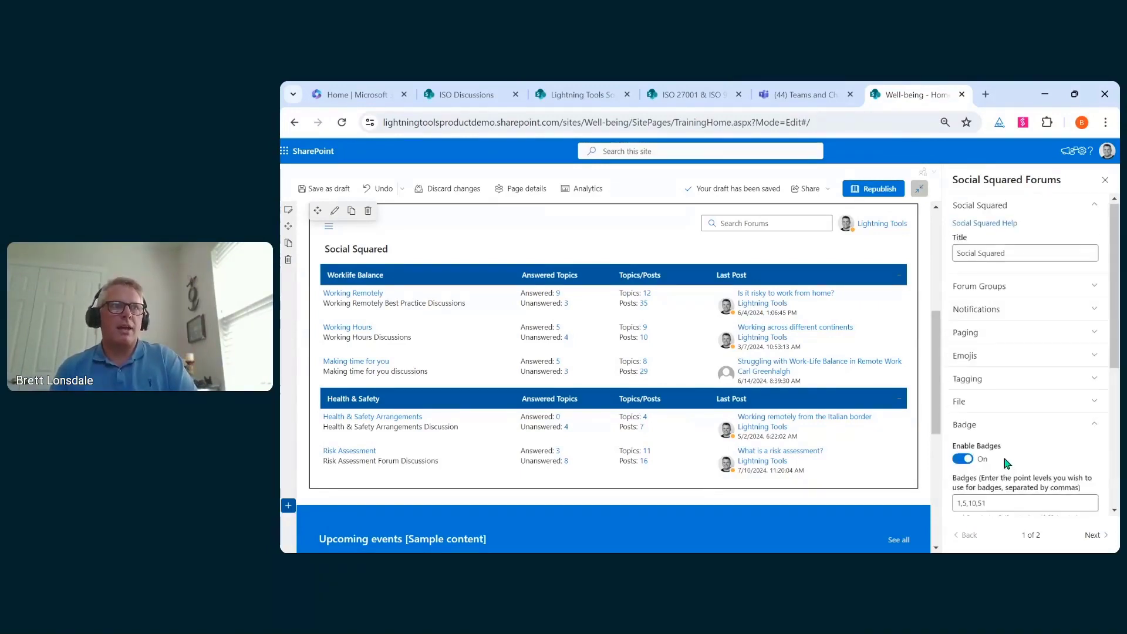
- Close the Social Squared Forums web part properties and switch to the Social Squared forum topic in Teams
left_click(1104, 180)
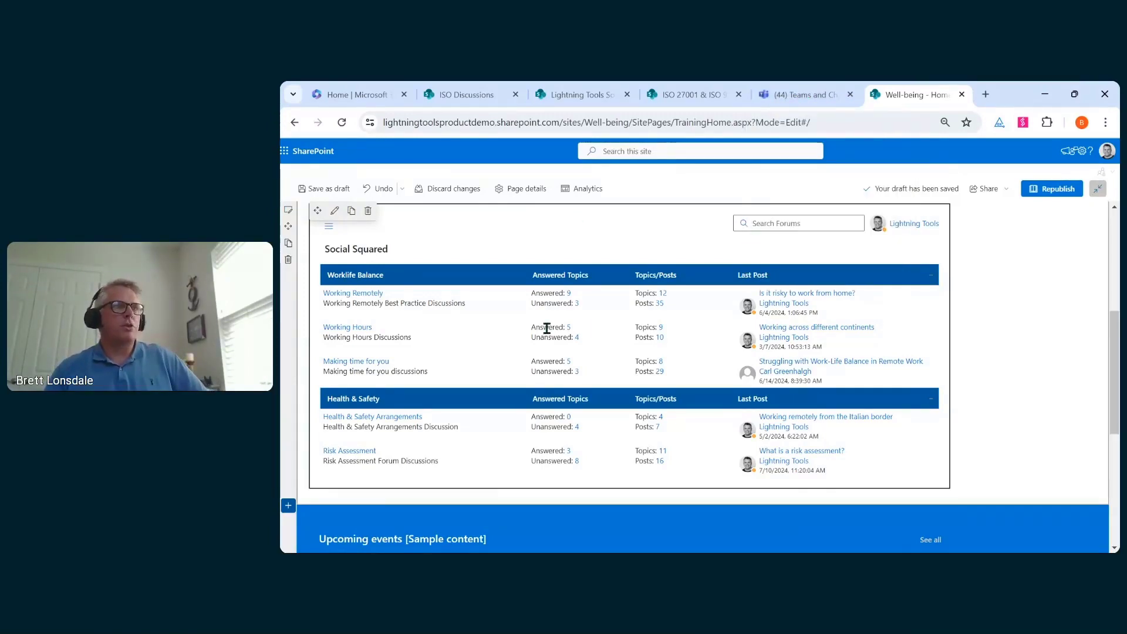
left_click(804, 94)
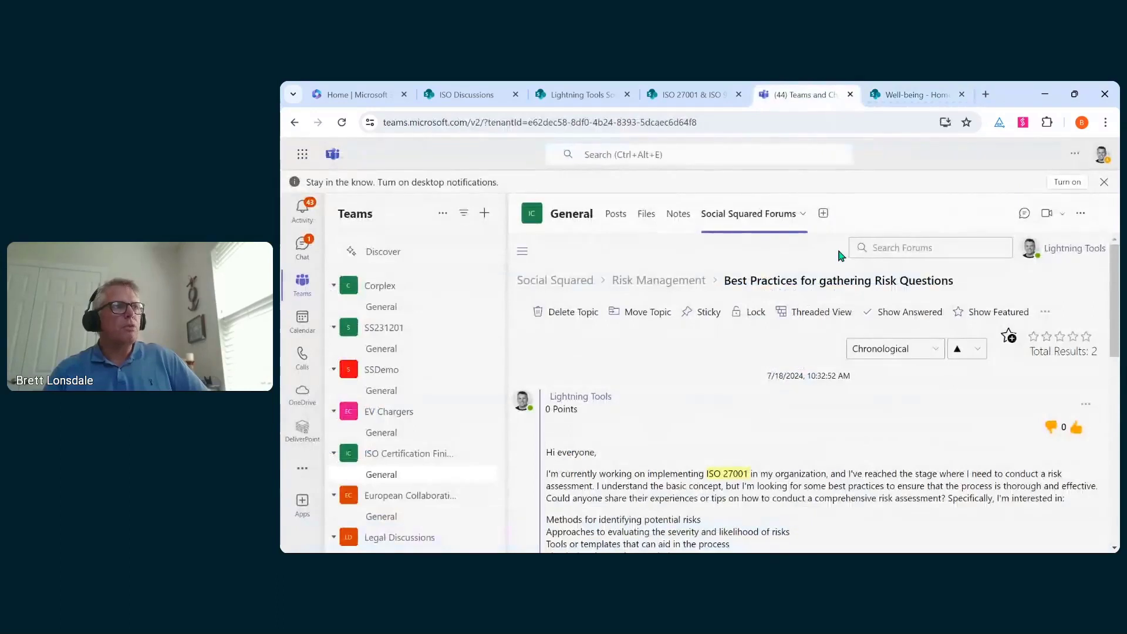